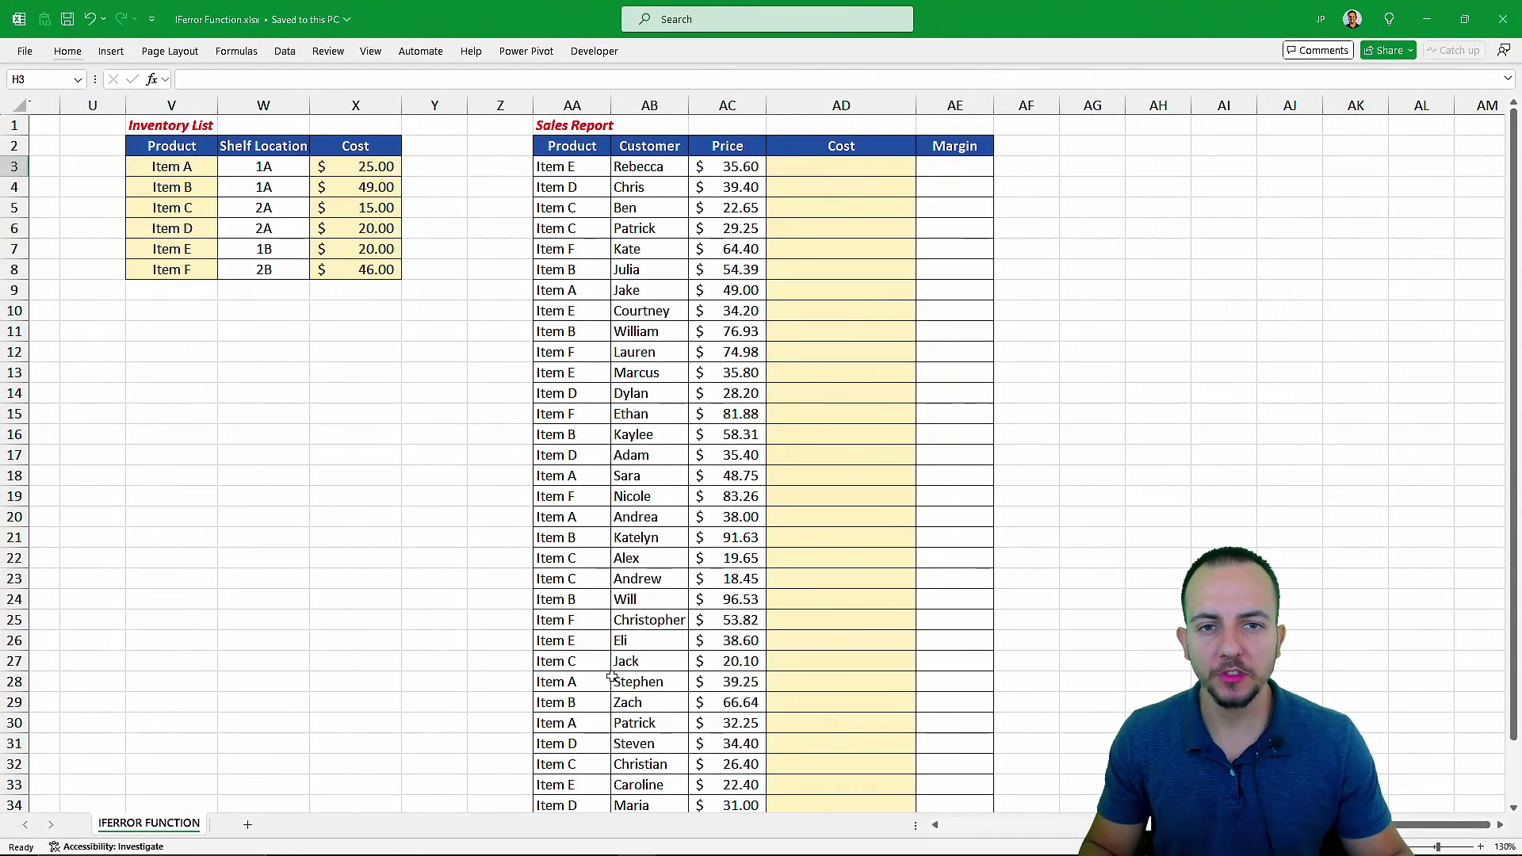
# Scroll to the stock table and select the empty Average Cost in Stock column and rows 3–10
pyautogui.hscroll(-7, 611, 676)
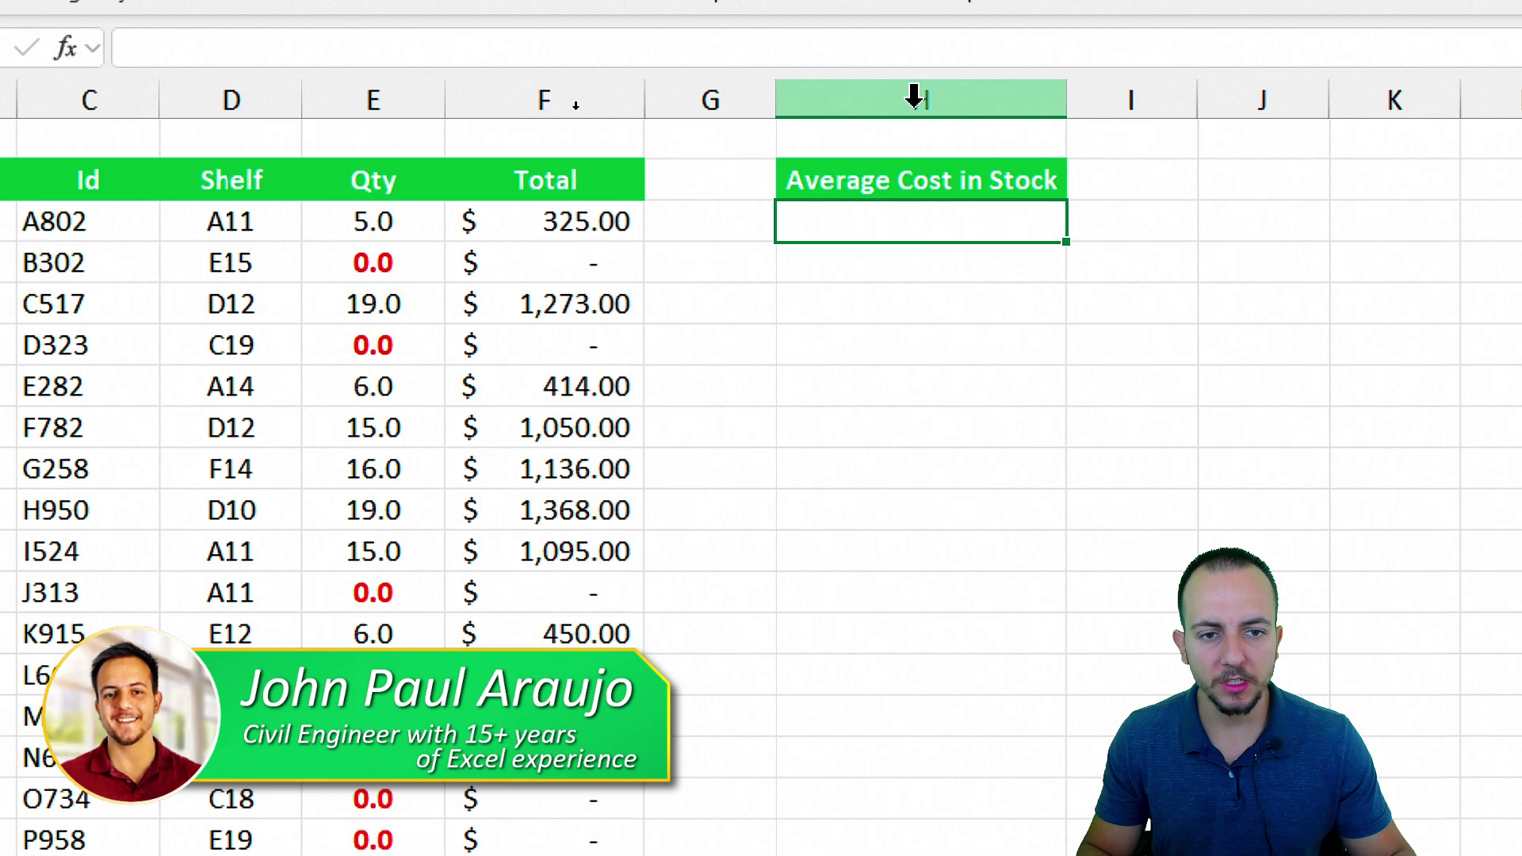
pyautogui.click(959, 99)
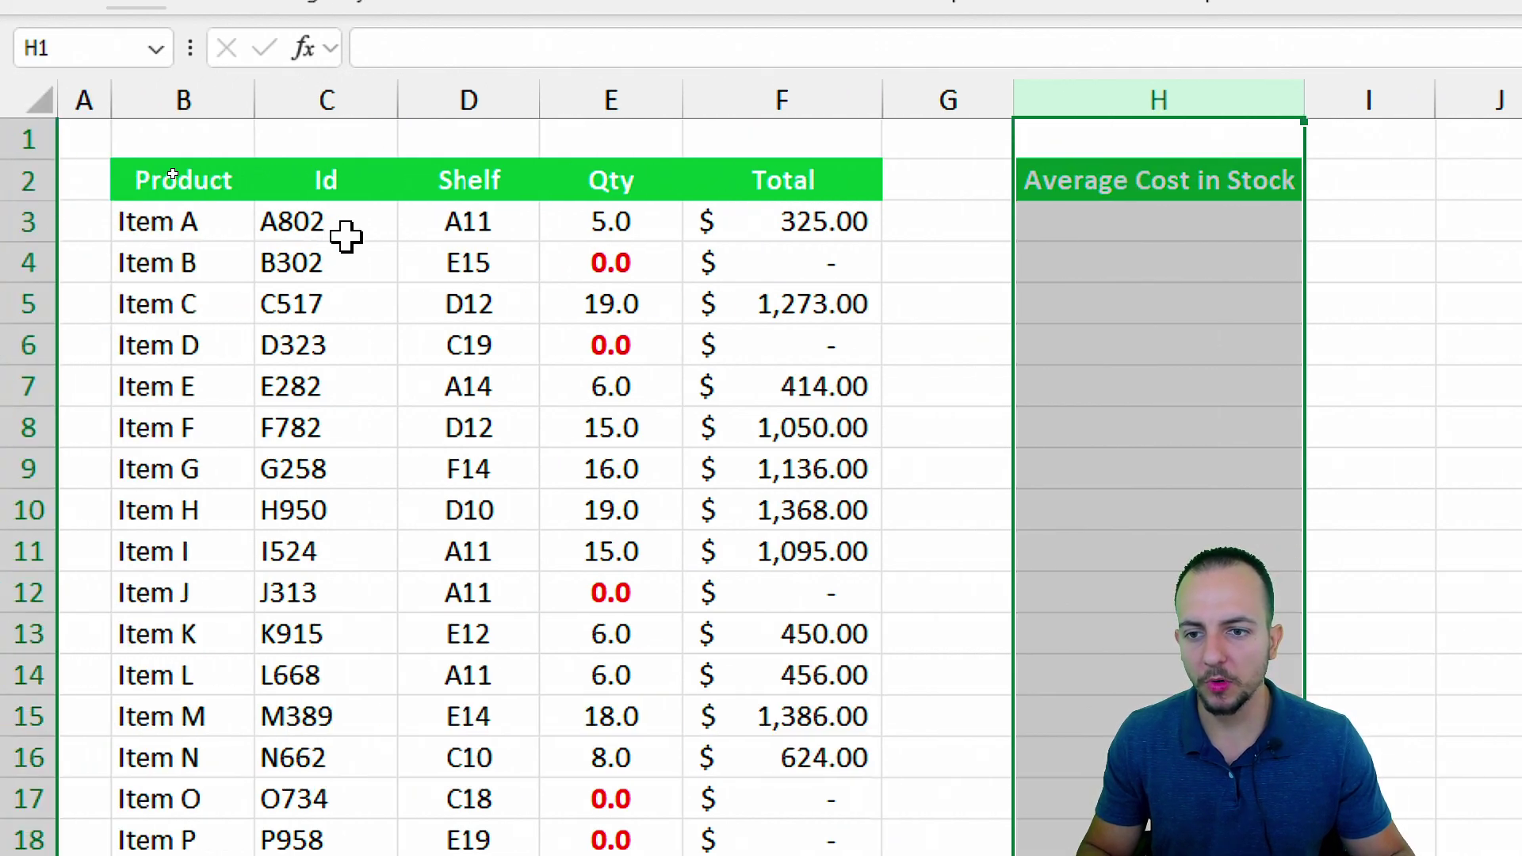
pyautogui.moveTo(259, 235); pyautogui.dragTo(218, 516)
pyautogui.hotkey('shift', 'space')
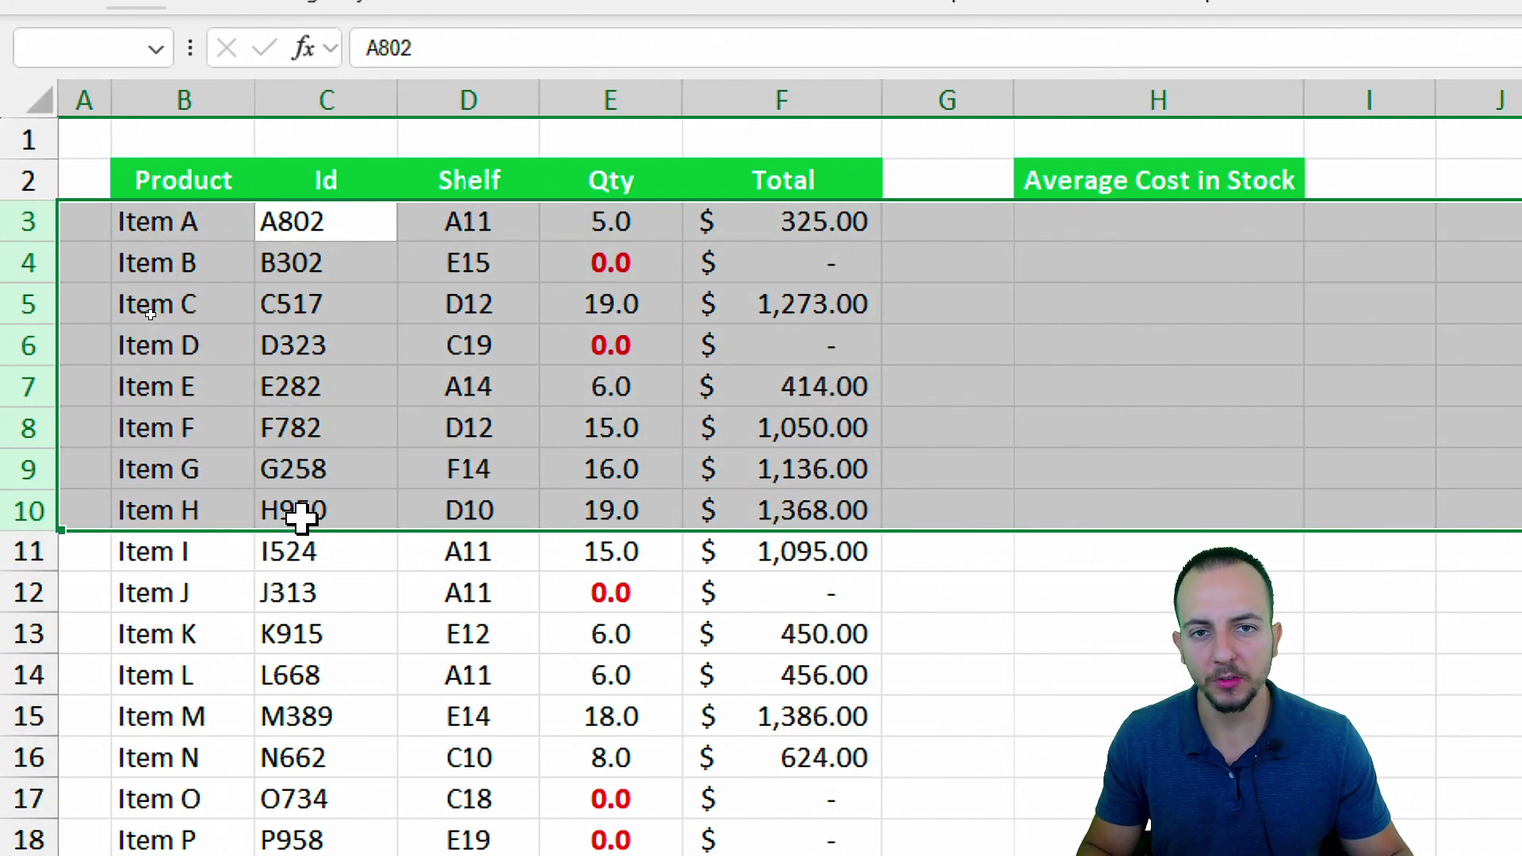
# Walk through the Product, Id, Shelf, Qty and Total columns of the stock table
pyautogui.click(187, 98)
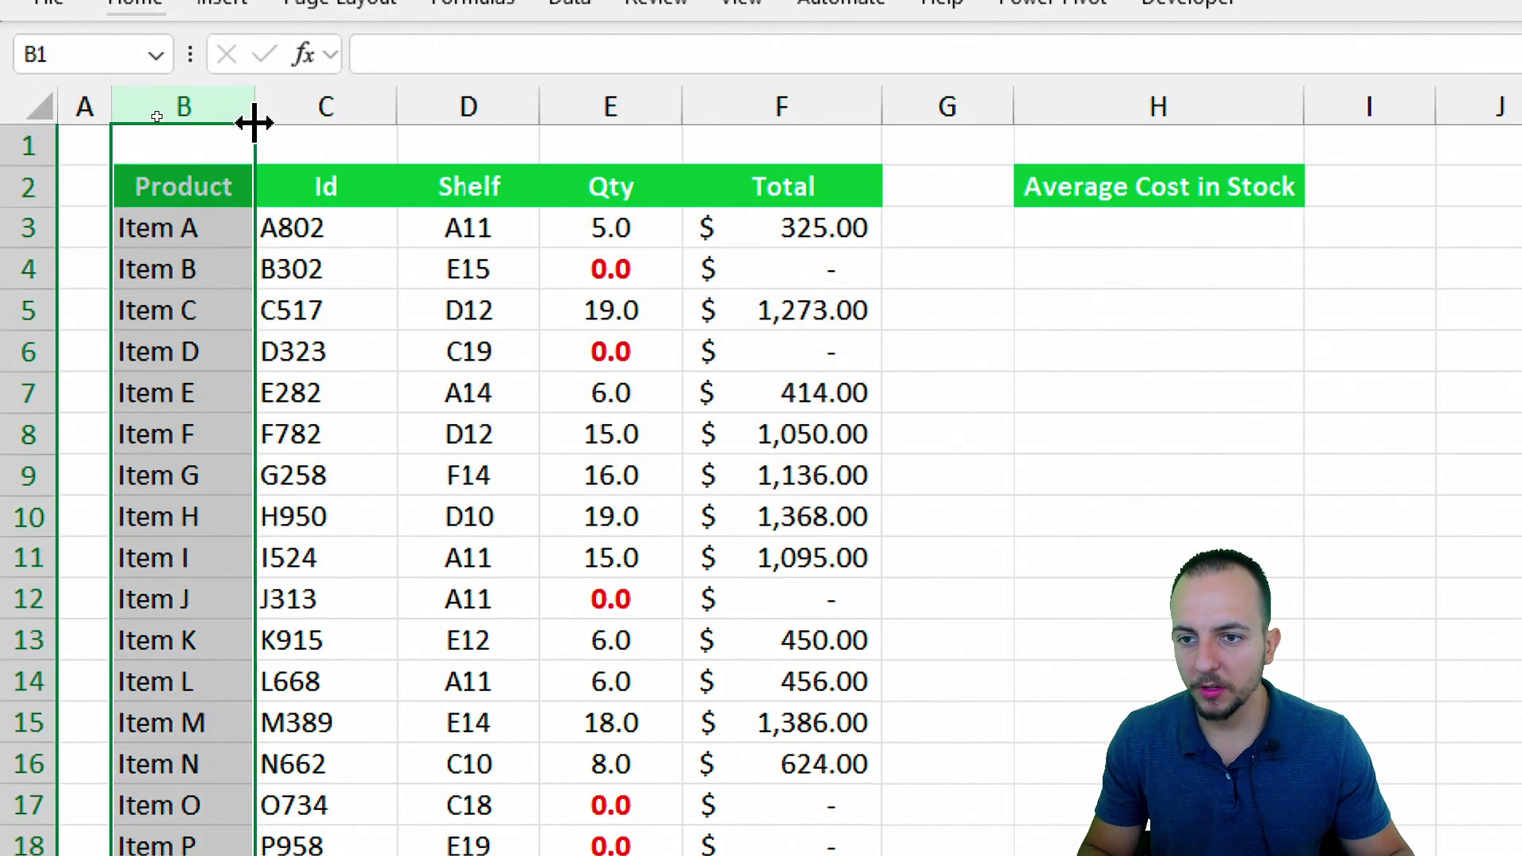
pyautogui.click(352, 102)
pyautogui.click(496, 100)
pyautogui.click(615, 98)
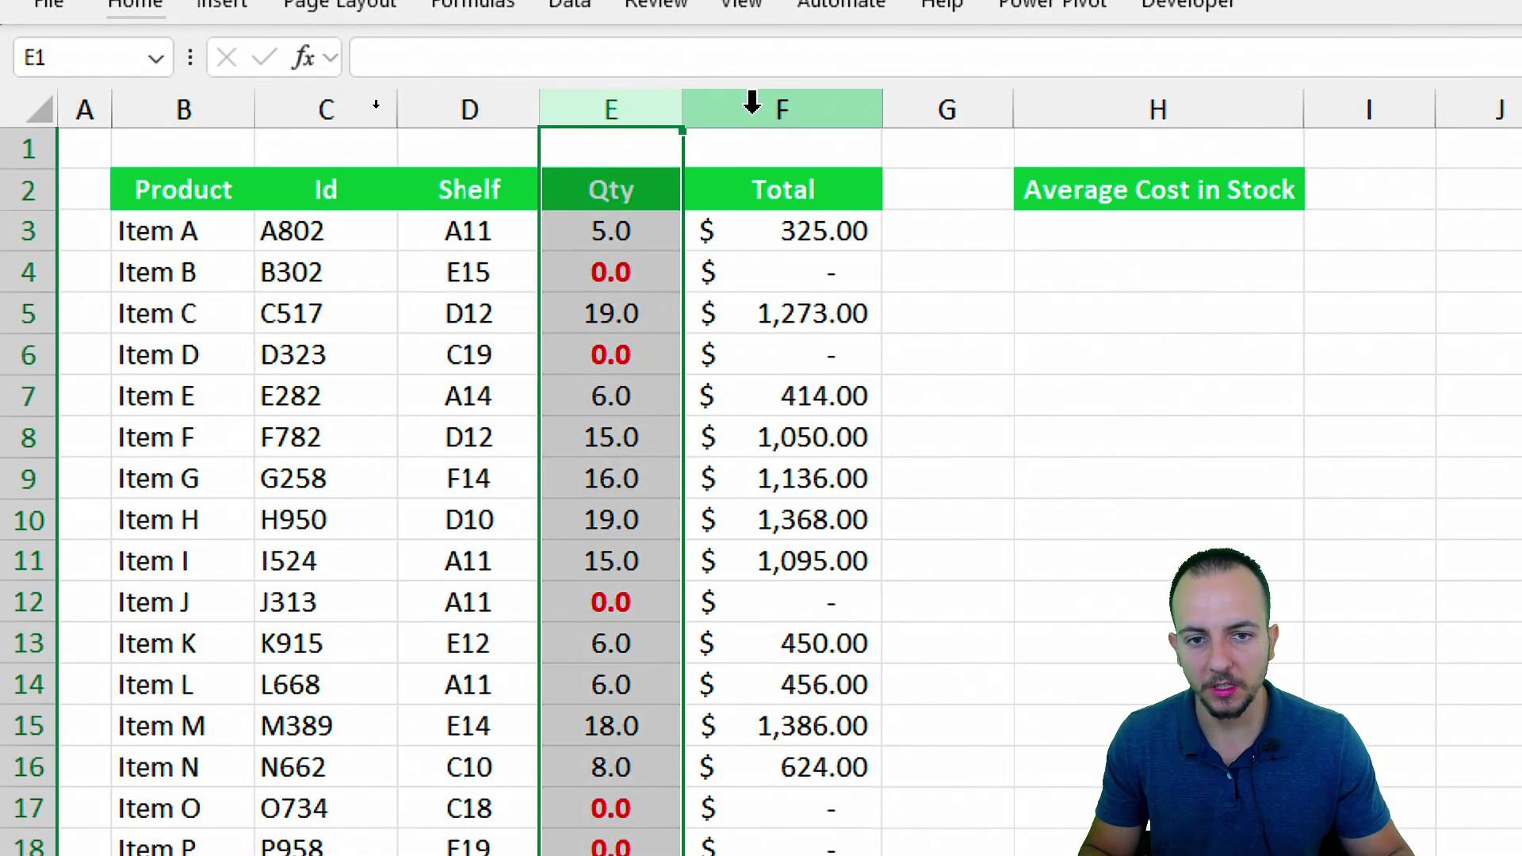
pyautogui.click(765, 102)
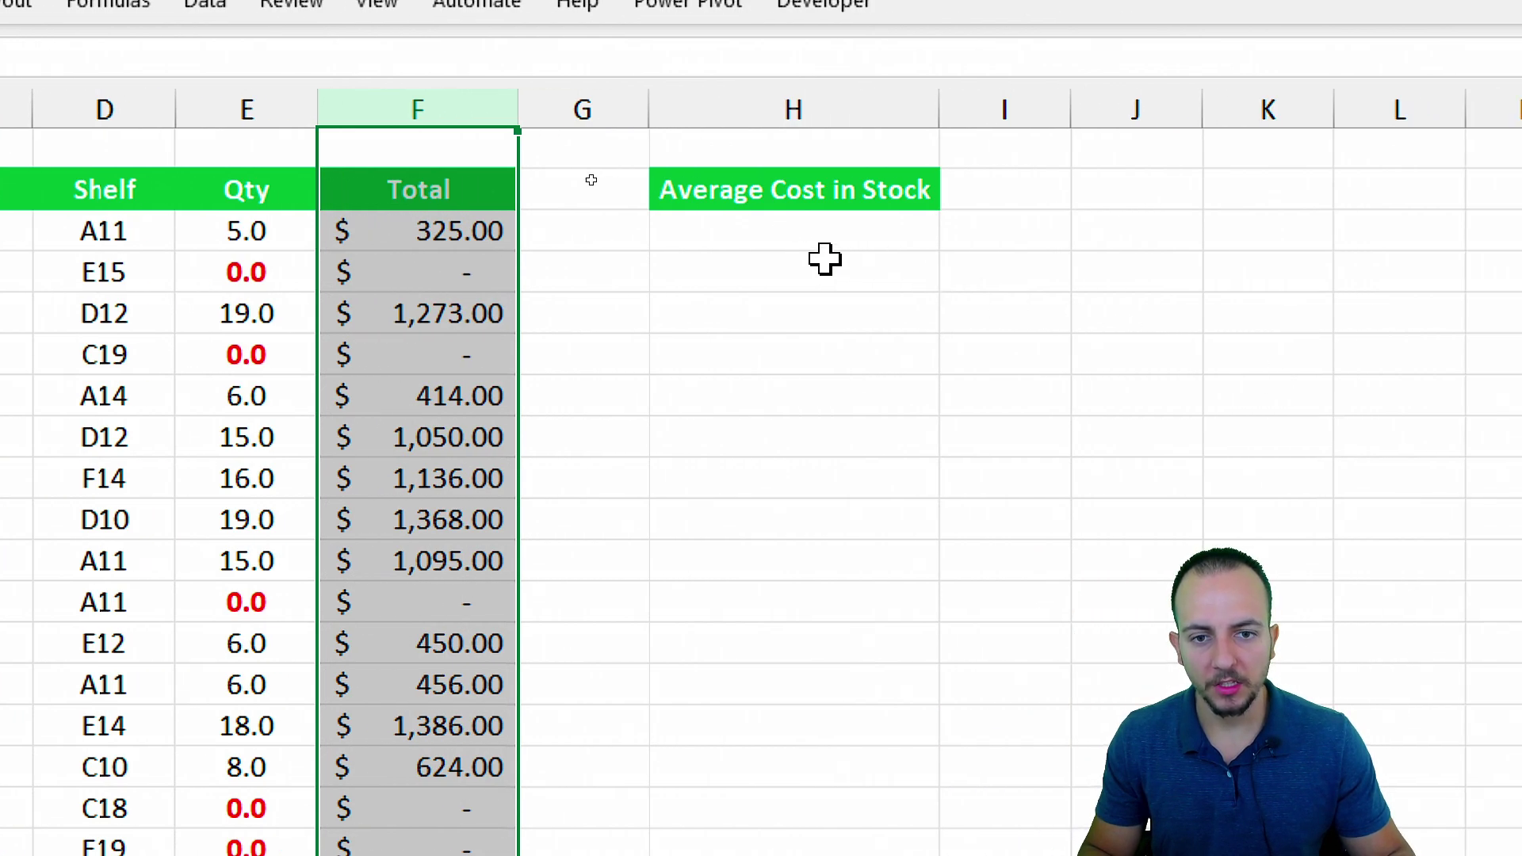
# Enter =F3/E3 in H3 so the first product's average cost shows $65.00
pyautogui.click(777, 230)
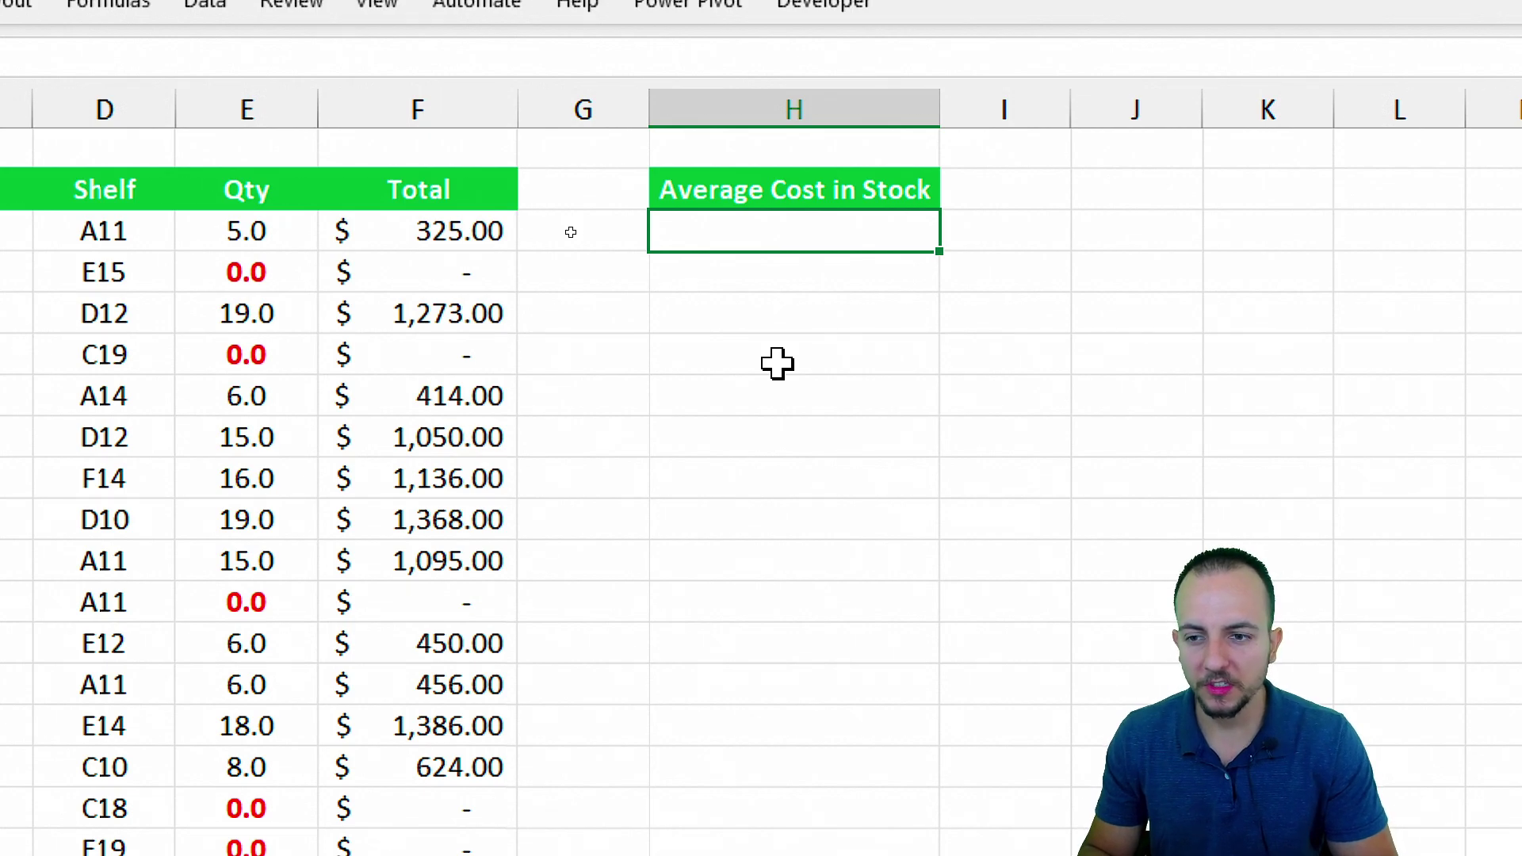
pyautogui.write('=')
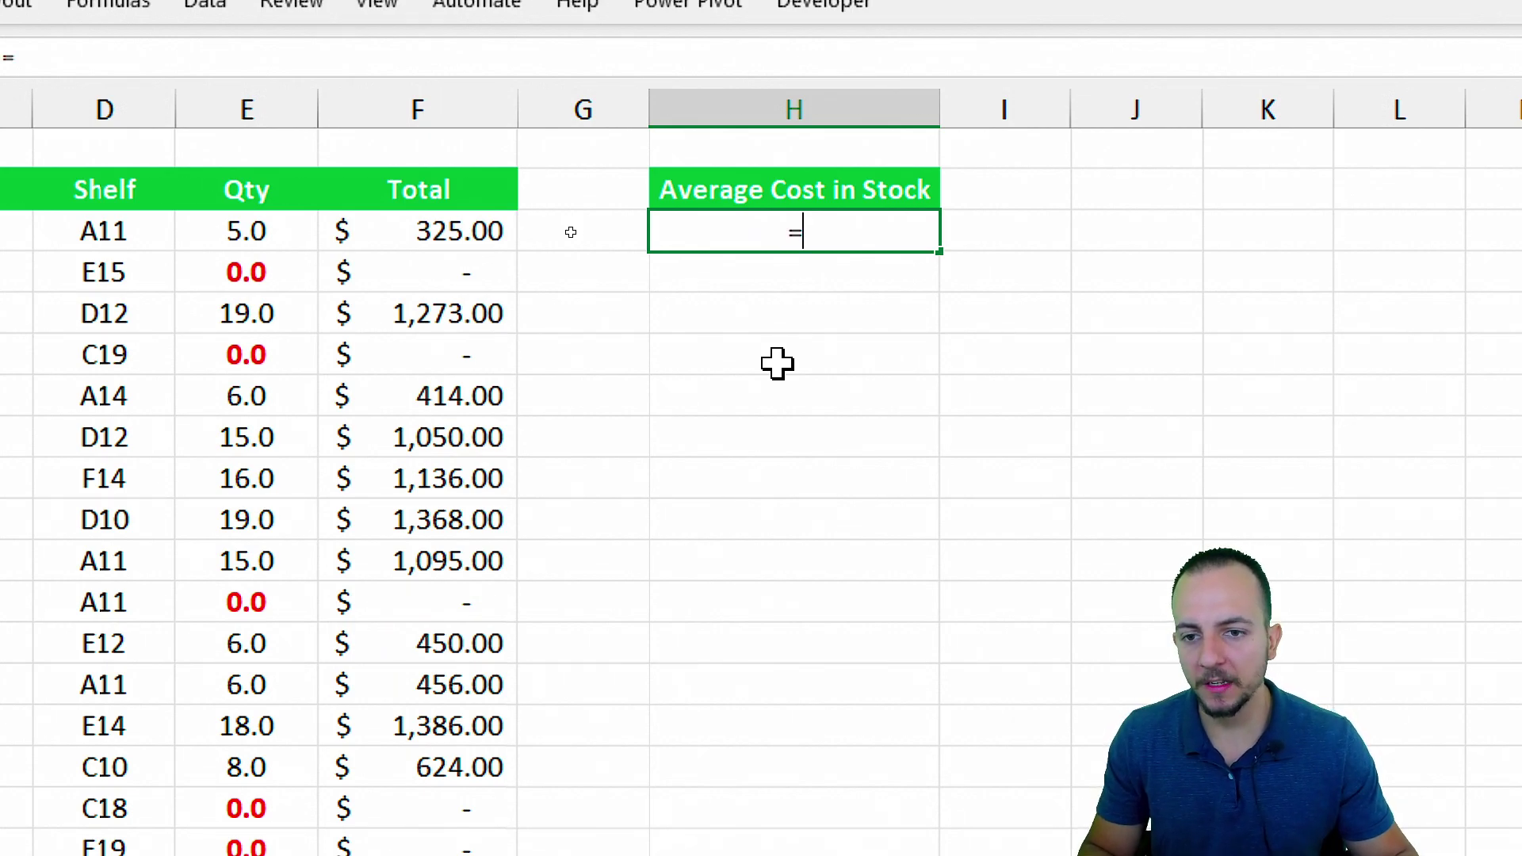
pyautogui.click(454, 245)
pyautogui.write('/')
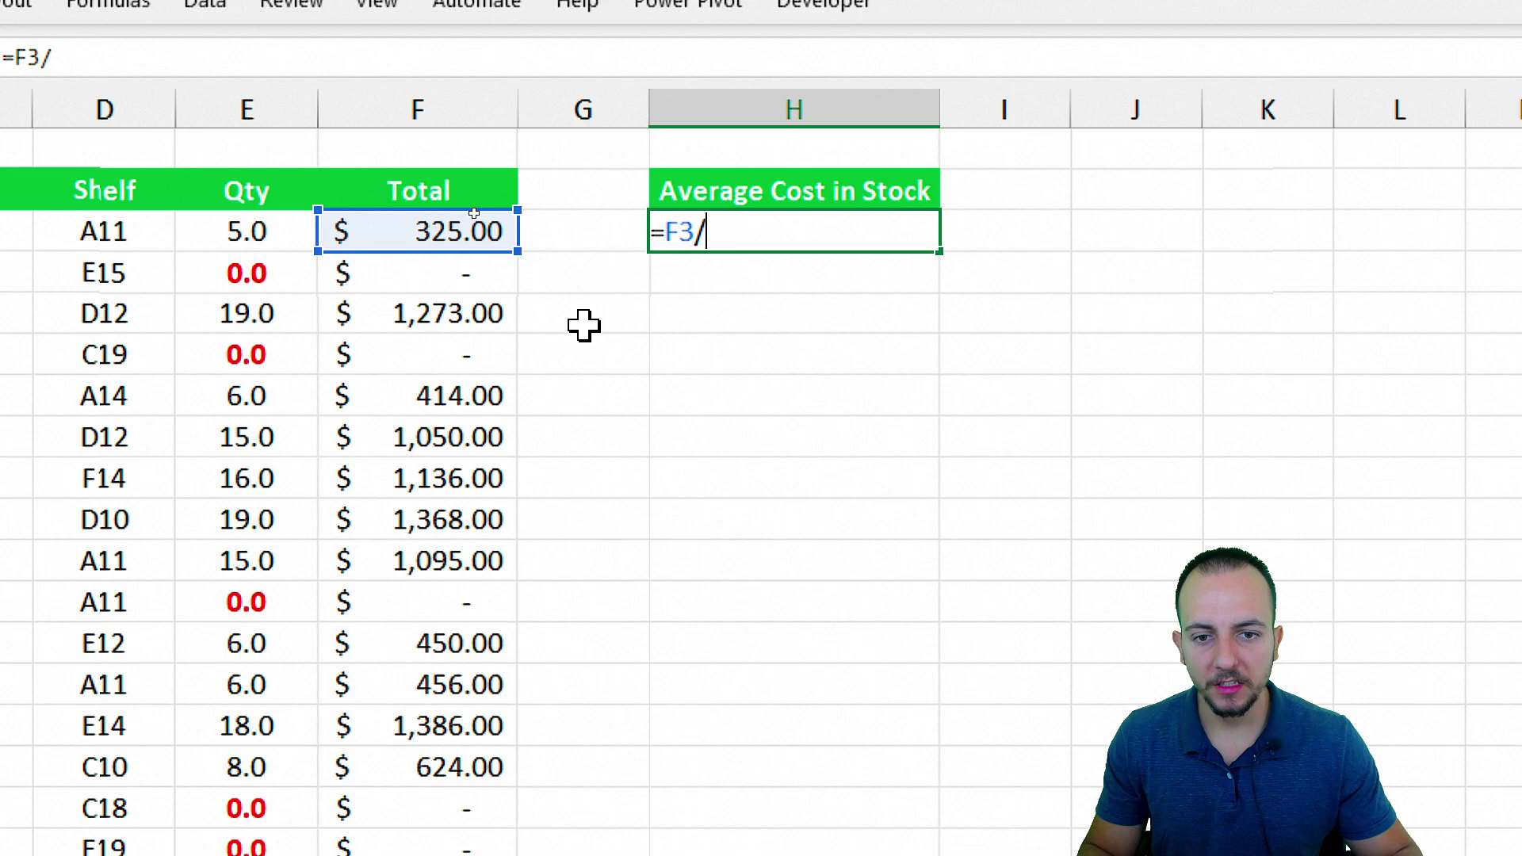
pyautogui.click(252, 231)
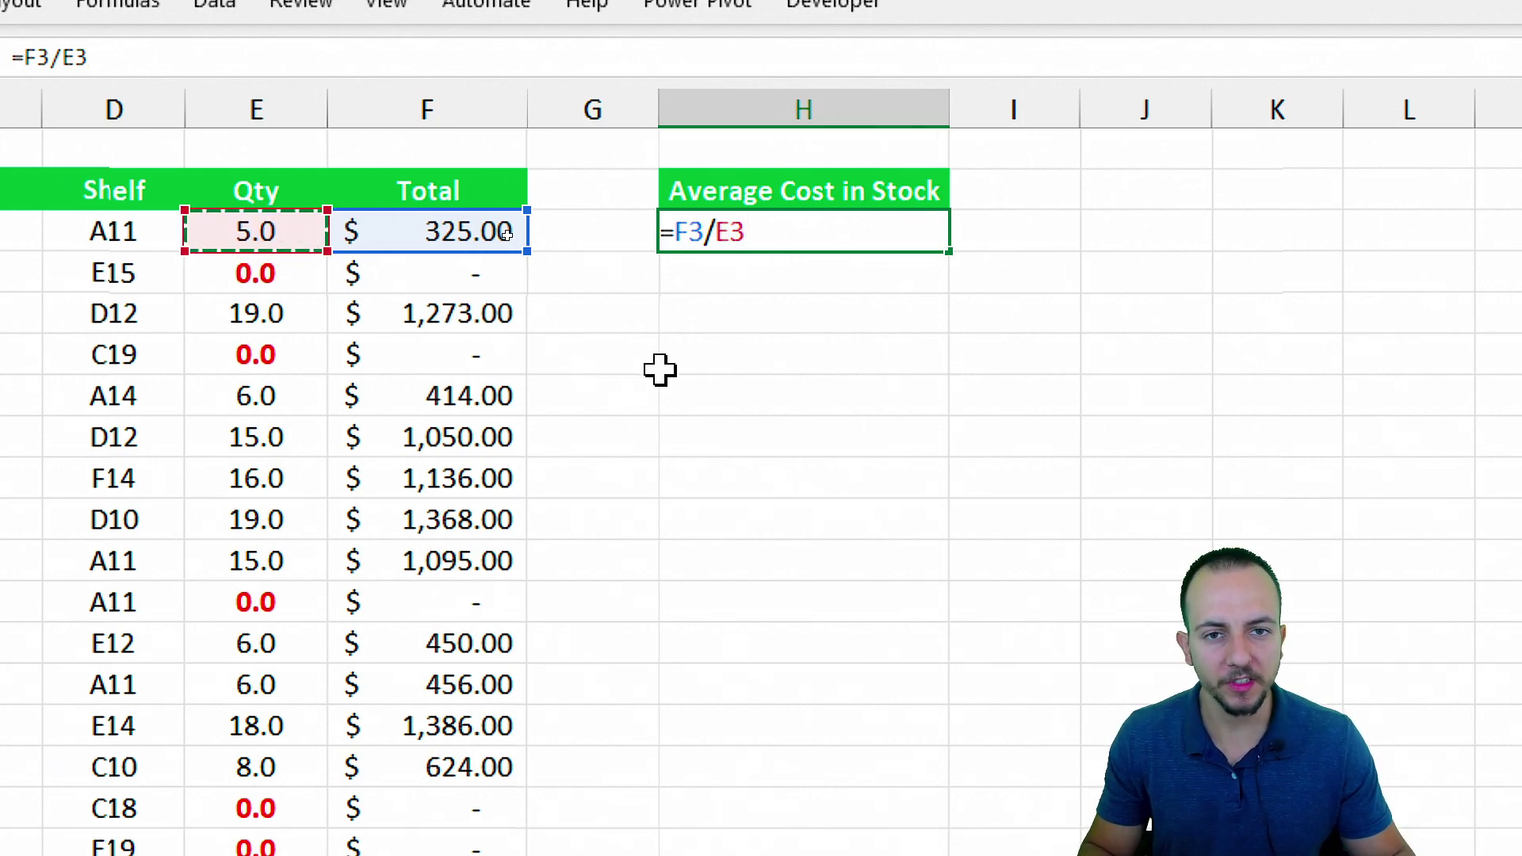
pyautogui.press('Return')
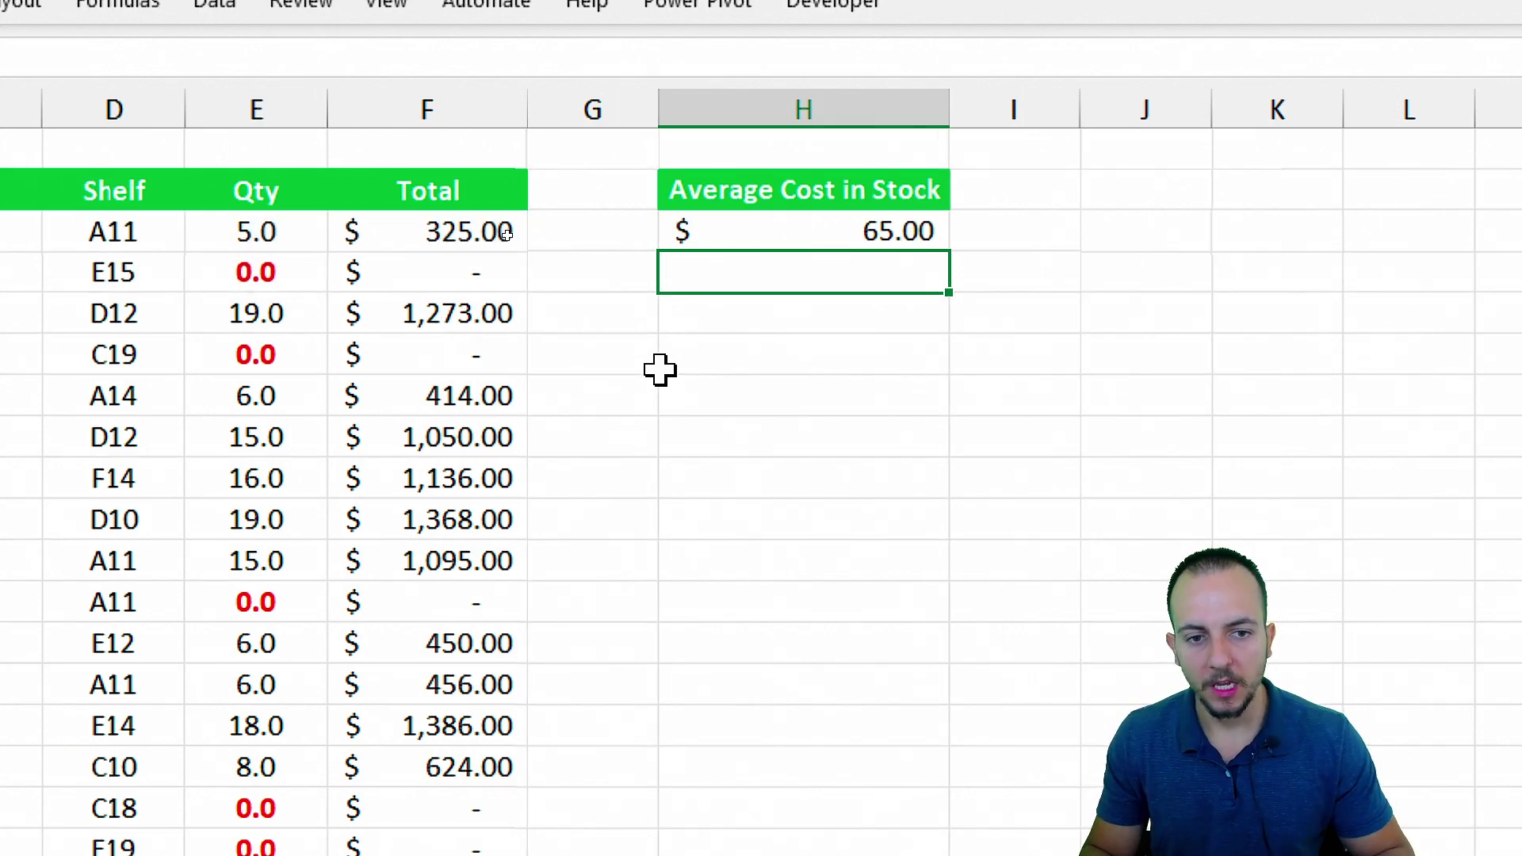
pyautogui.moveTo(403, 211); pyautogui.dragTo(539, 259)
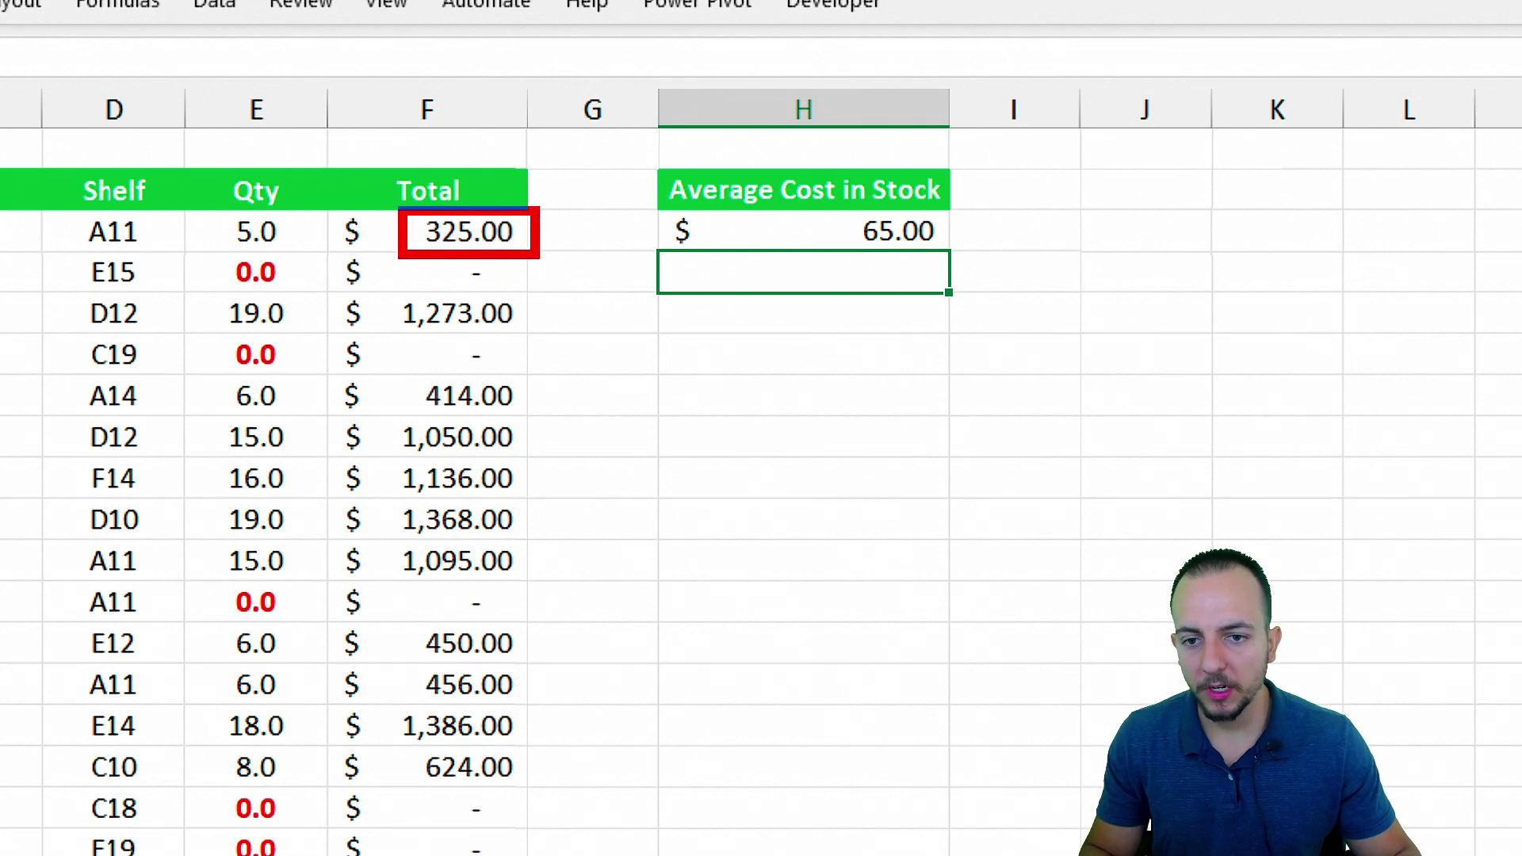
pyautogui.moveTo(208, 205); pyautogui.dragTo(306, 263)
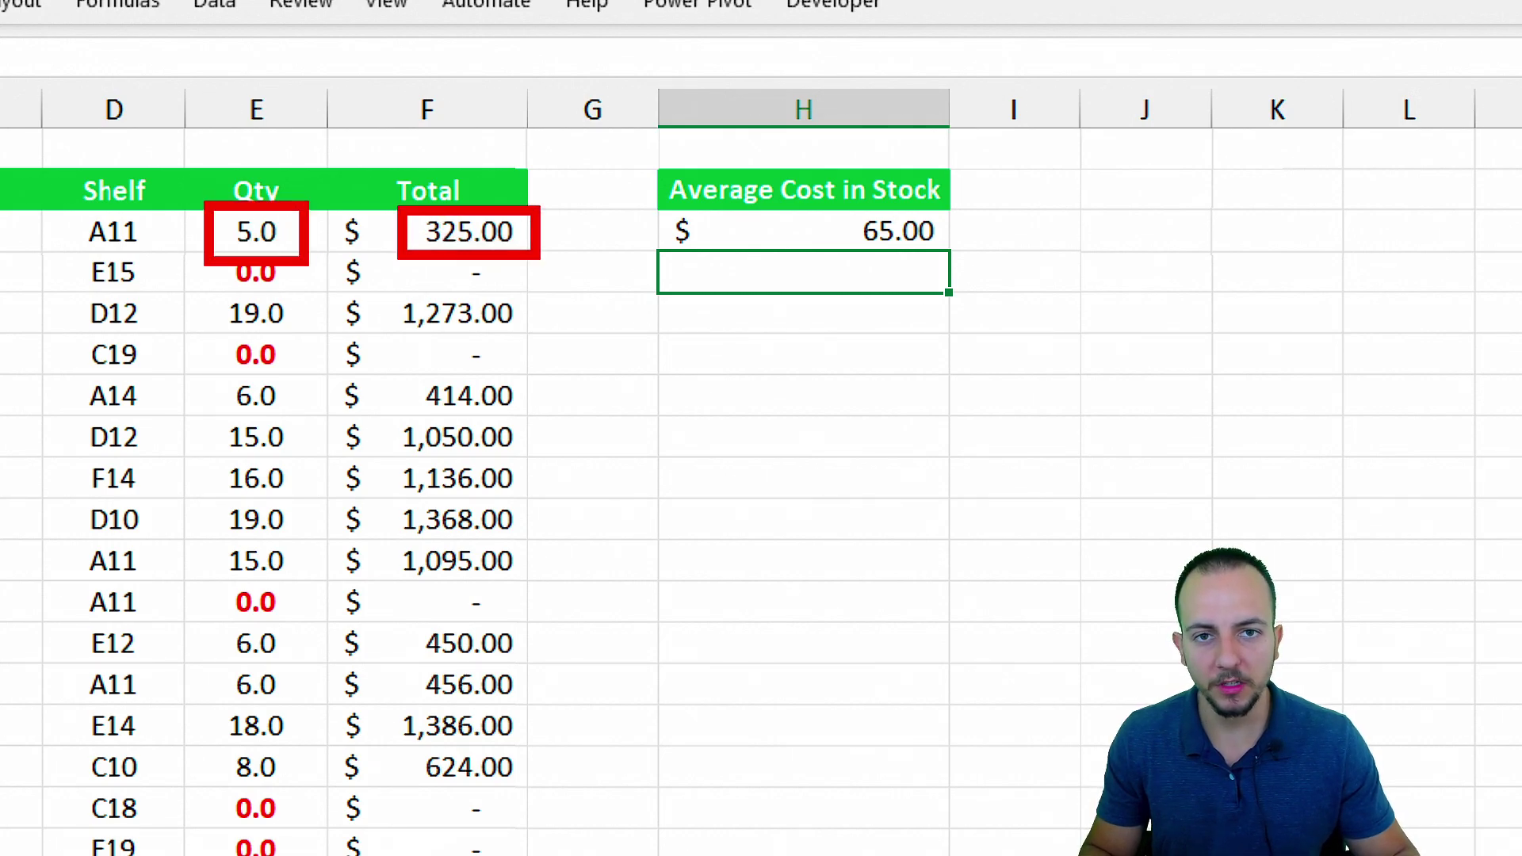
pyautogui.moveTo(843, 204)
pyautogui.mouseDown()
pyautogui.moveTo(956, 262)
pyautogui.moveTo(956, 357)
pyautogui.mouseUp()
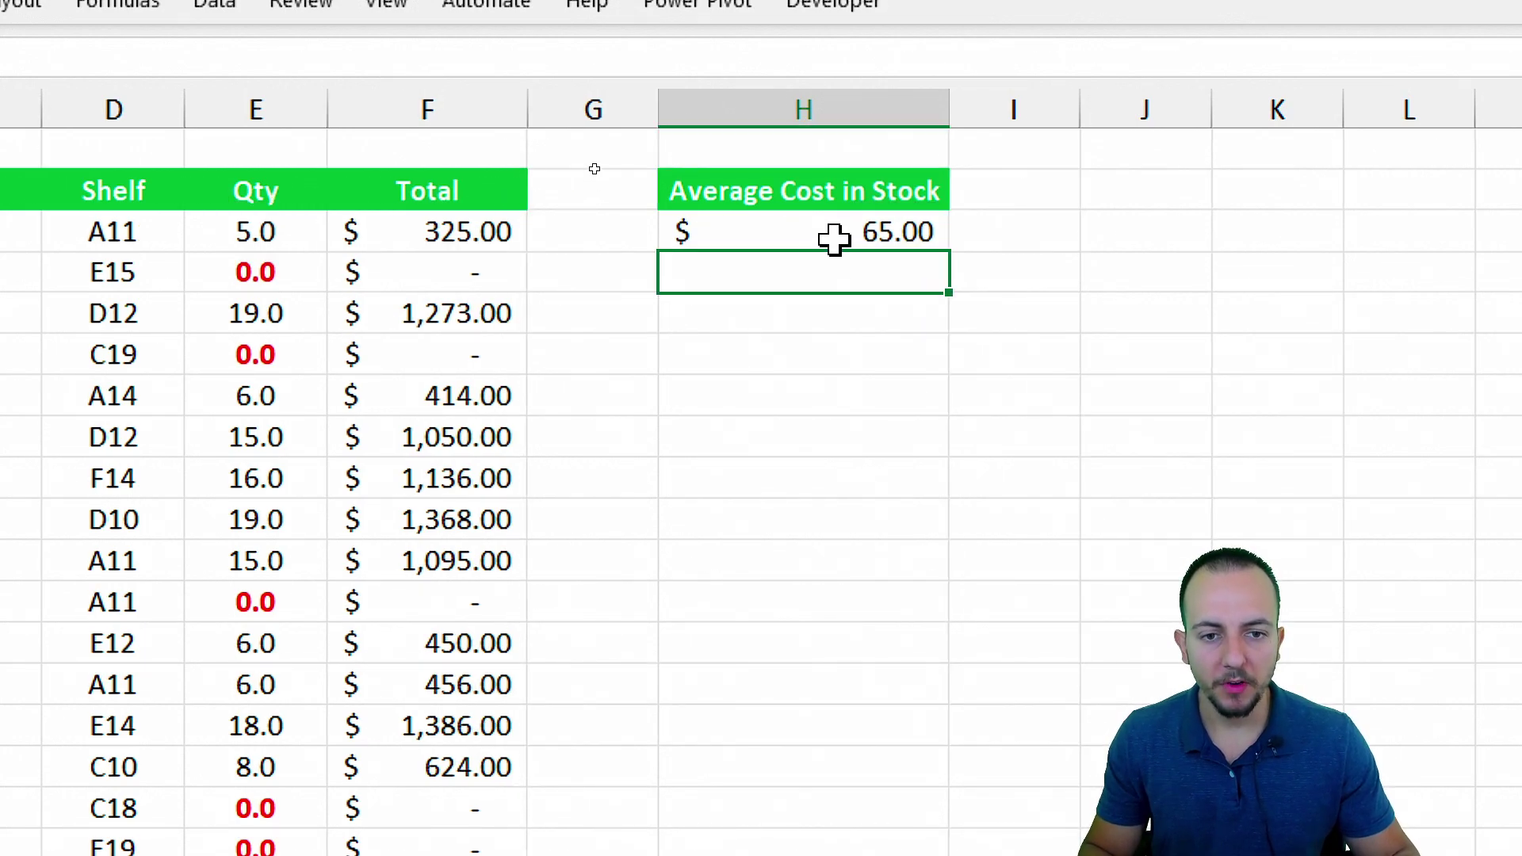
# Fill the =F3/E3 formula from H3 down to the last product row
pyautogui.click(890, 234)
pyautogui.moveTo(985, 235); pyautogui.dragTo(979, 271)
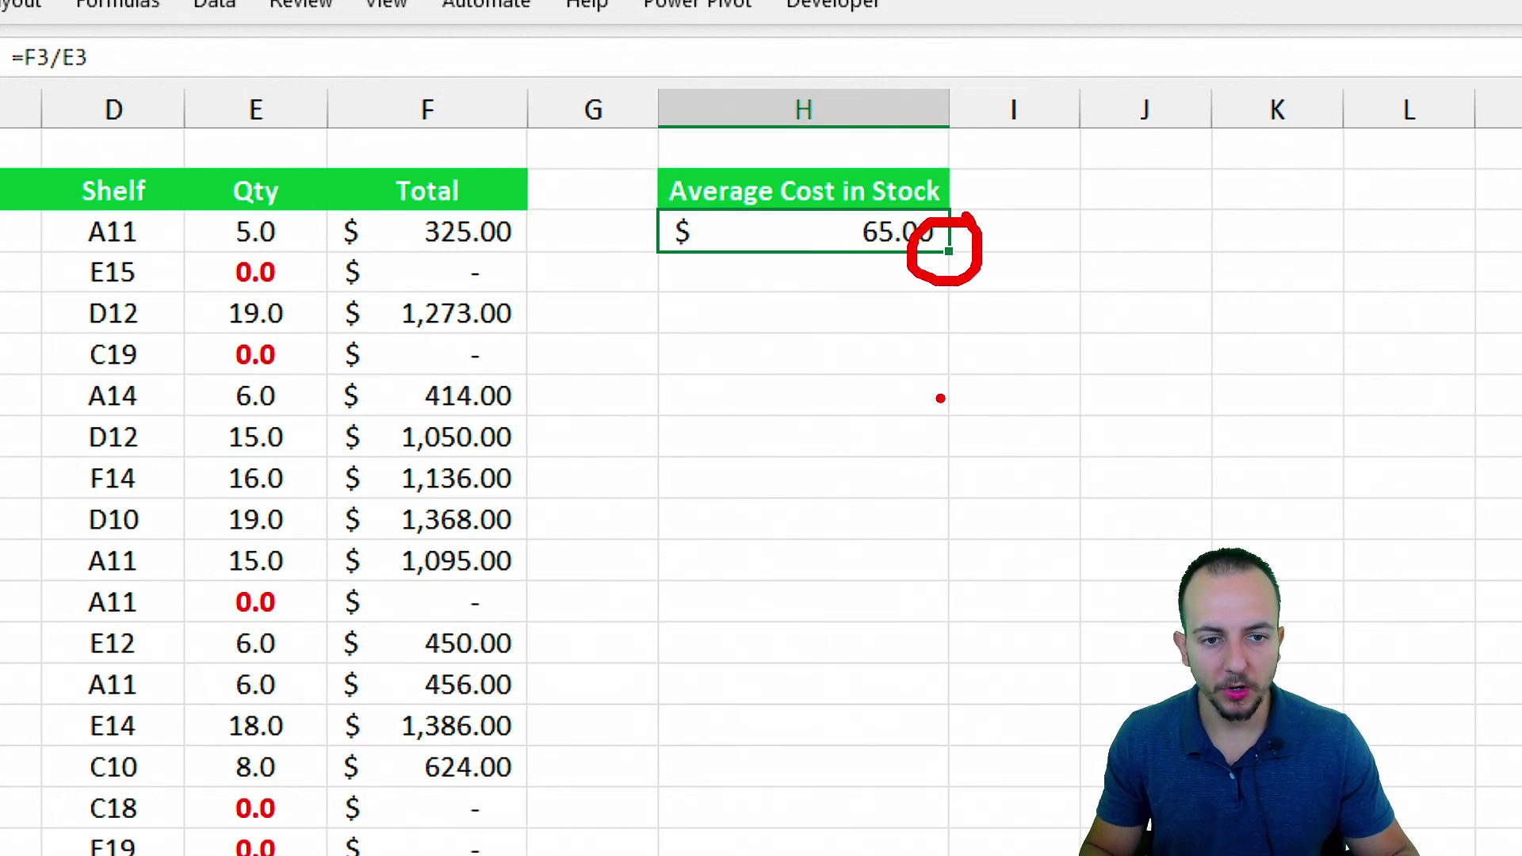
pyautogui.moveTo(940, 398); pyautogui.dragTo(940, 337)
pyautogui.press('Escape')
pyautogui.moveTo(949, 252); pyautogui.dragTo(922, 855)
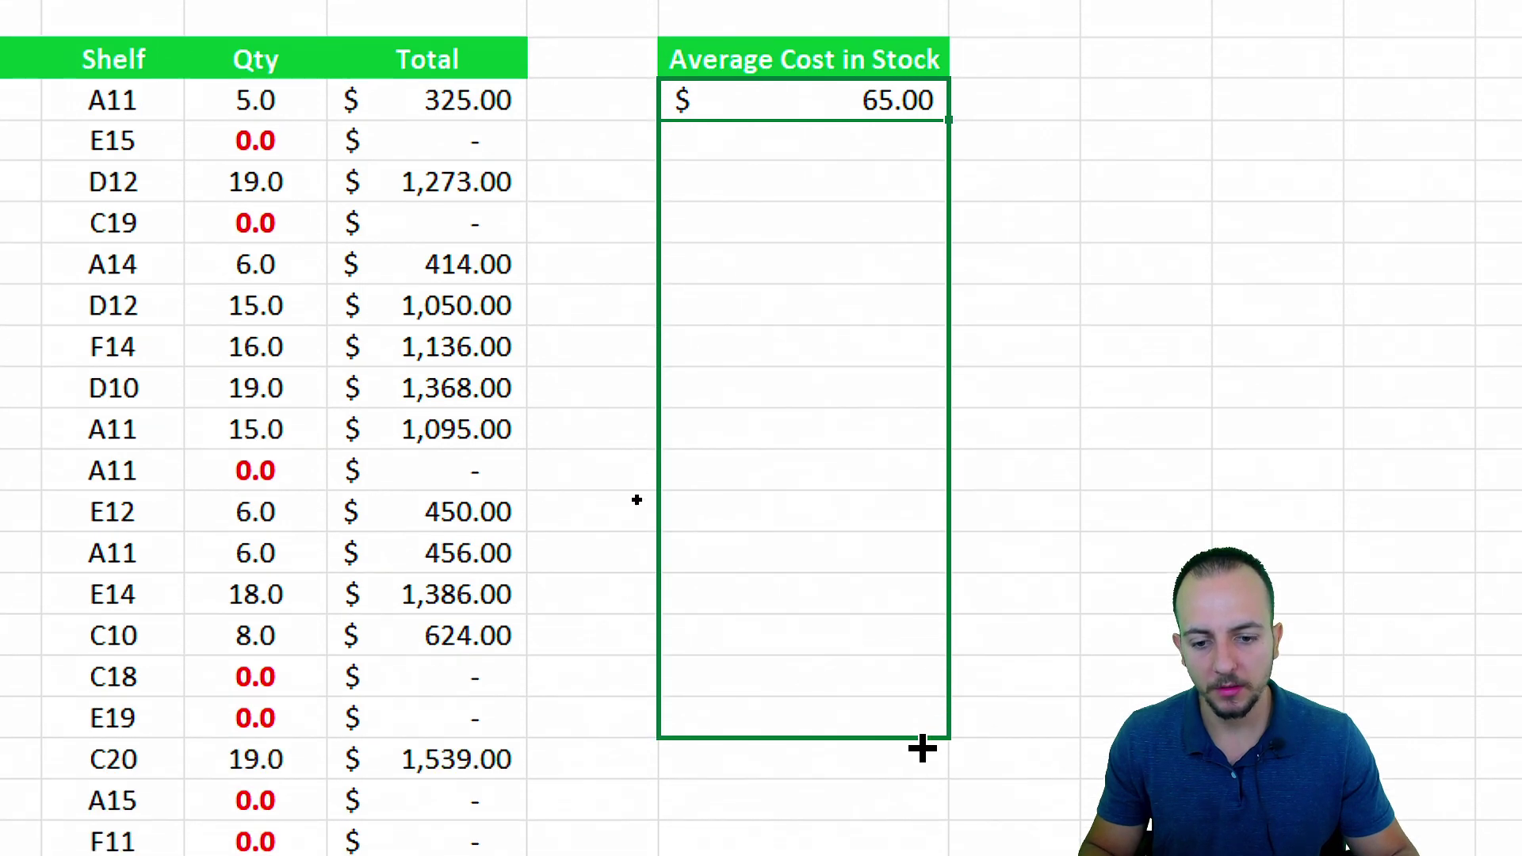
pyautogui.moveTo(921, 747); pyautogui.dragTo(912, 747)
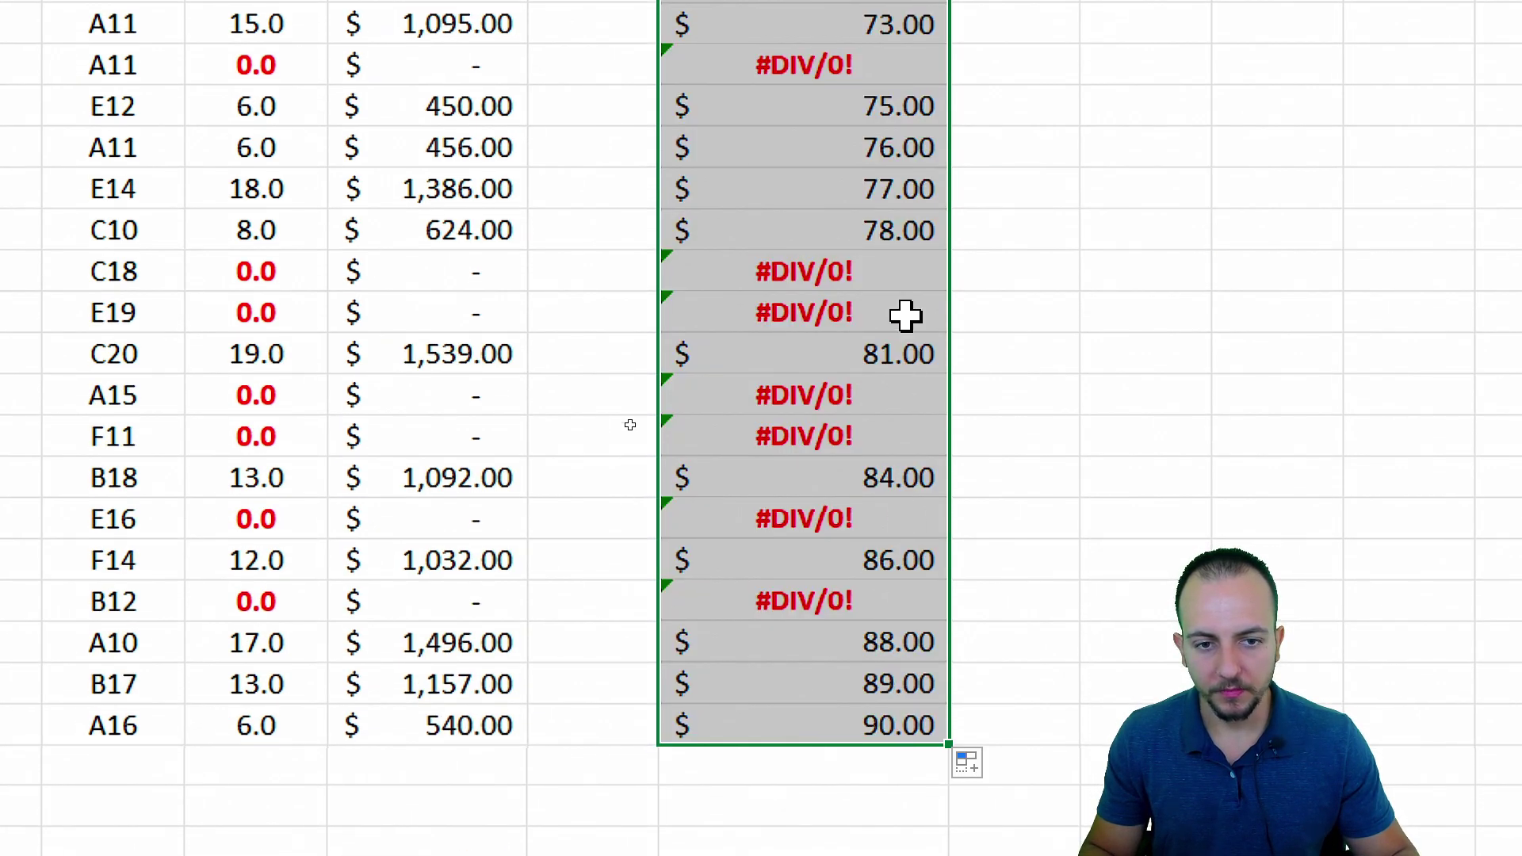
# Inspect the #DIV/0! error in H4 where Qty is 0, then return to H3
pyautogui.scroll(4, 905, 315)
pyautogui.click(893, 107)
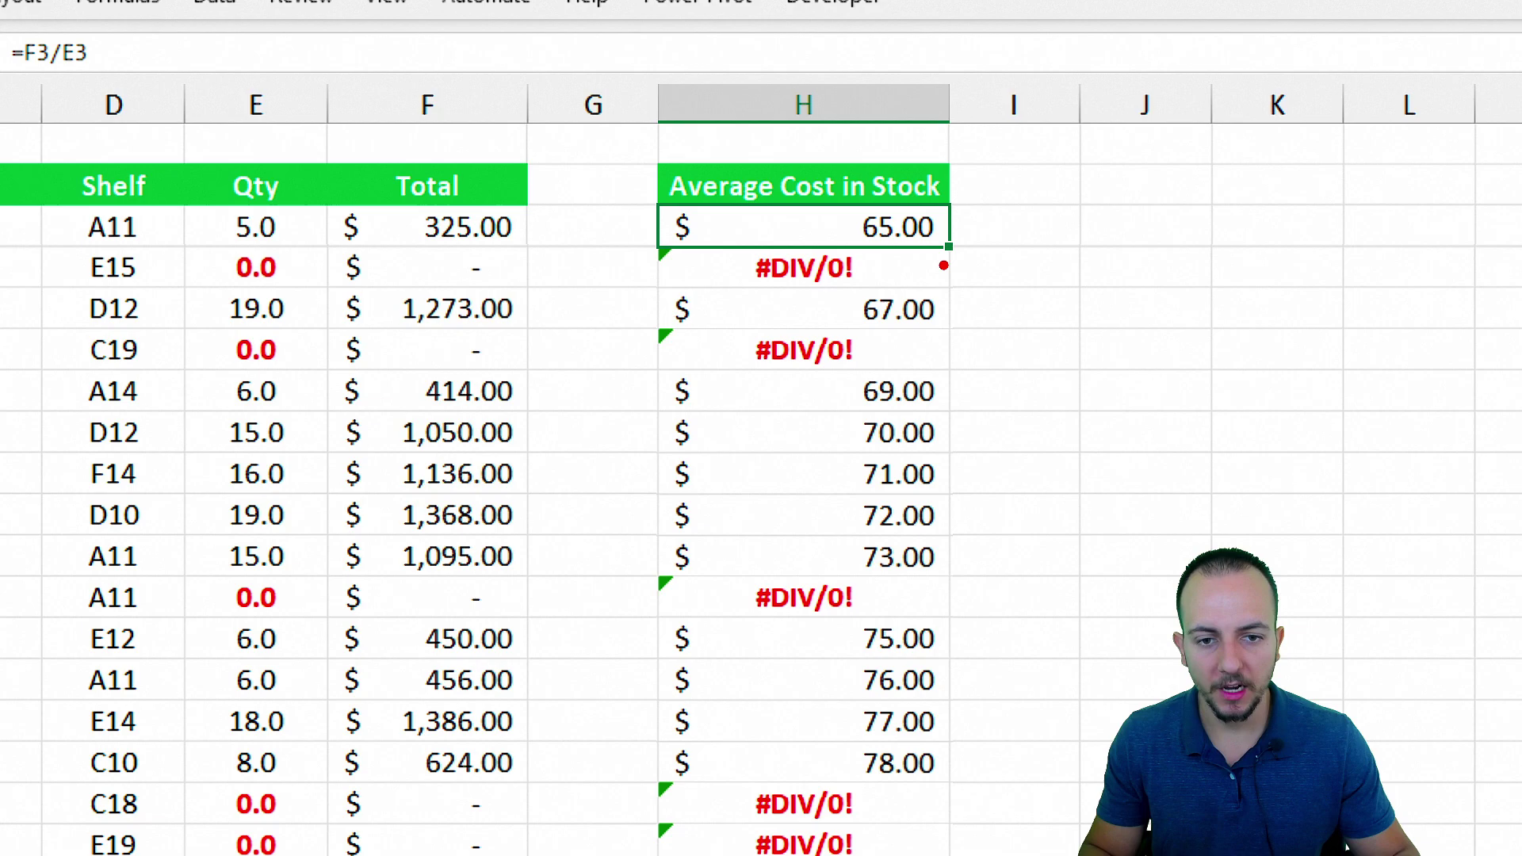
pyautogui.moveTo(729, 231); pyautogui.dragTo(873, 303)
pyautogui.moveTo(737, 315); pyautogui.dragTo(864, 383)
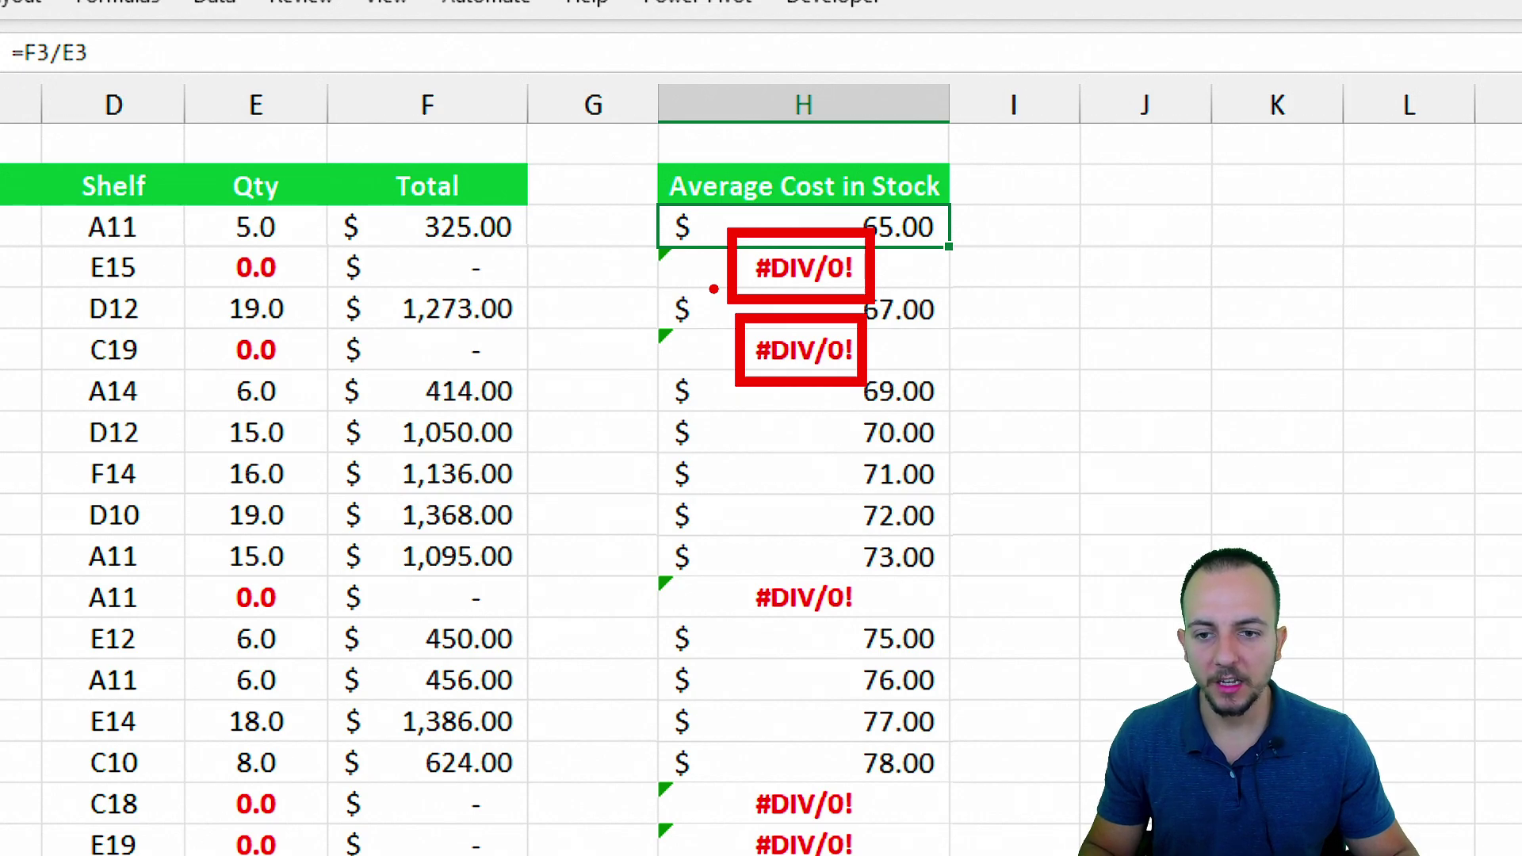
pyautogui.moveTo(710, 281)
pyautogui.mouseDown()
pyautogui.moveTo(553, 300)
pyautogui.moveTo(373, 270)
pyautogui.moveTo(295, 299)
pyautogui.moveTo(305, 269)
pyautogui.mouseUp()
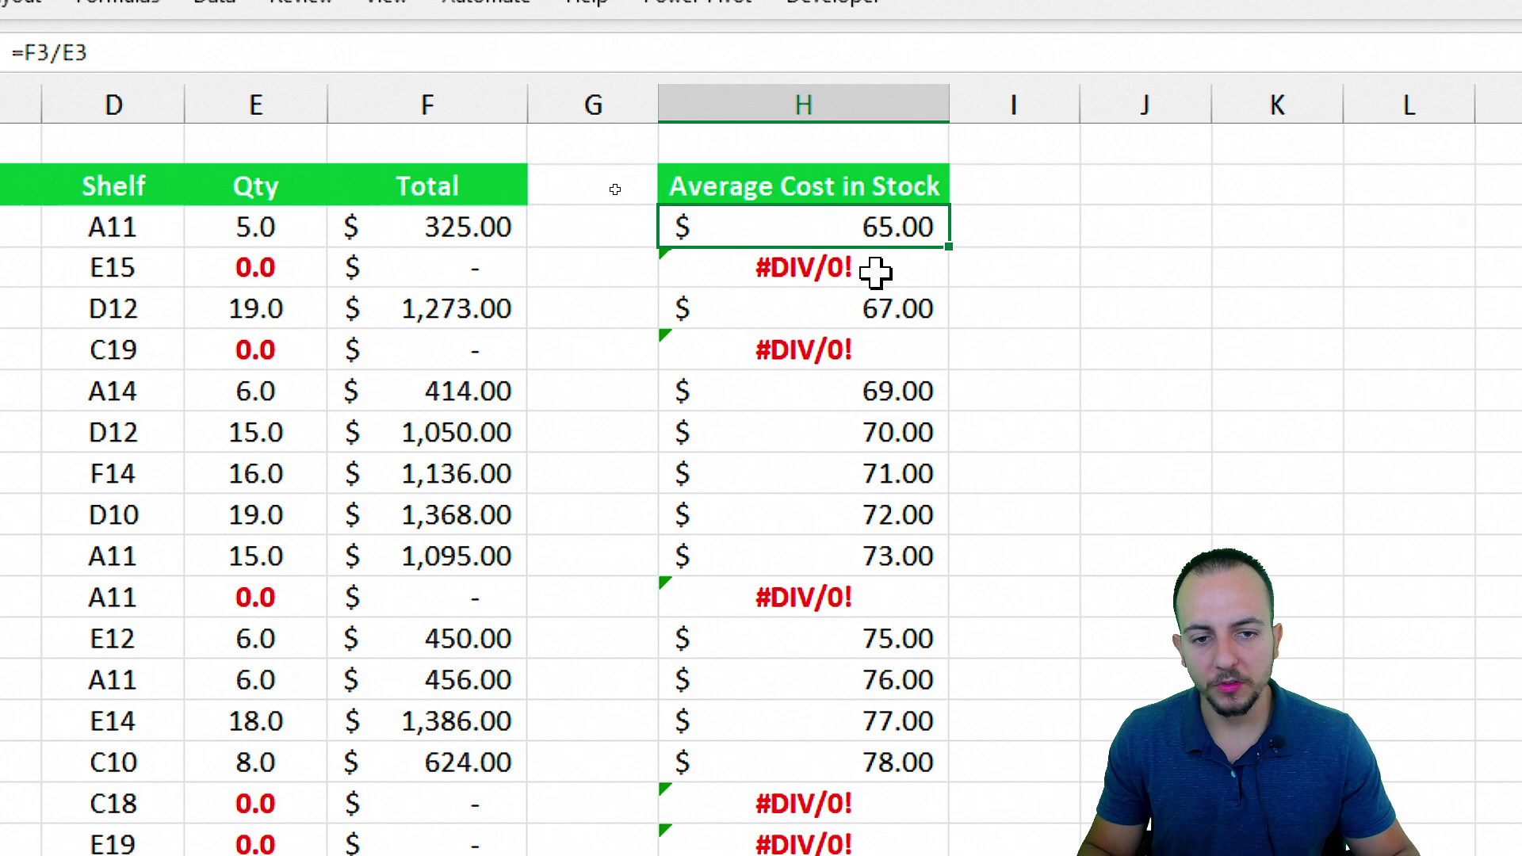
pyautogui.click(872, 271)
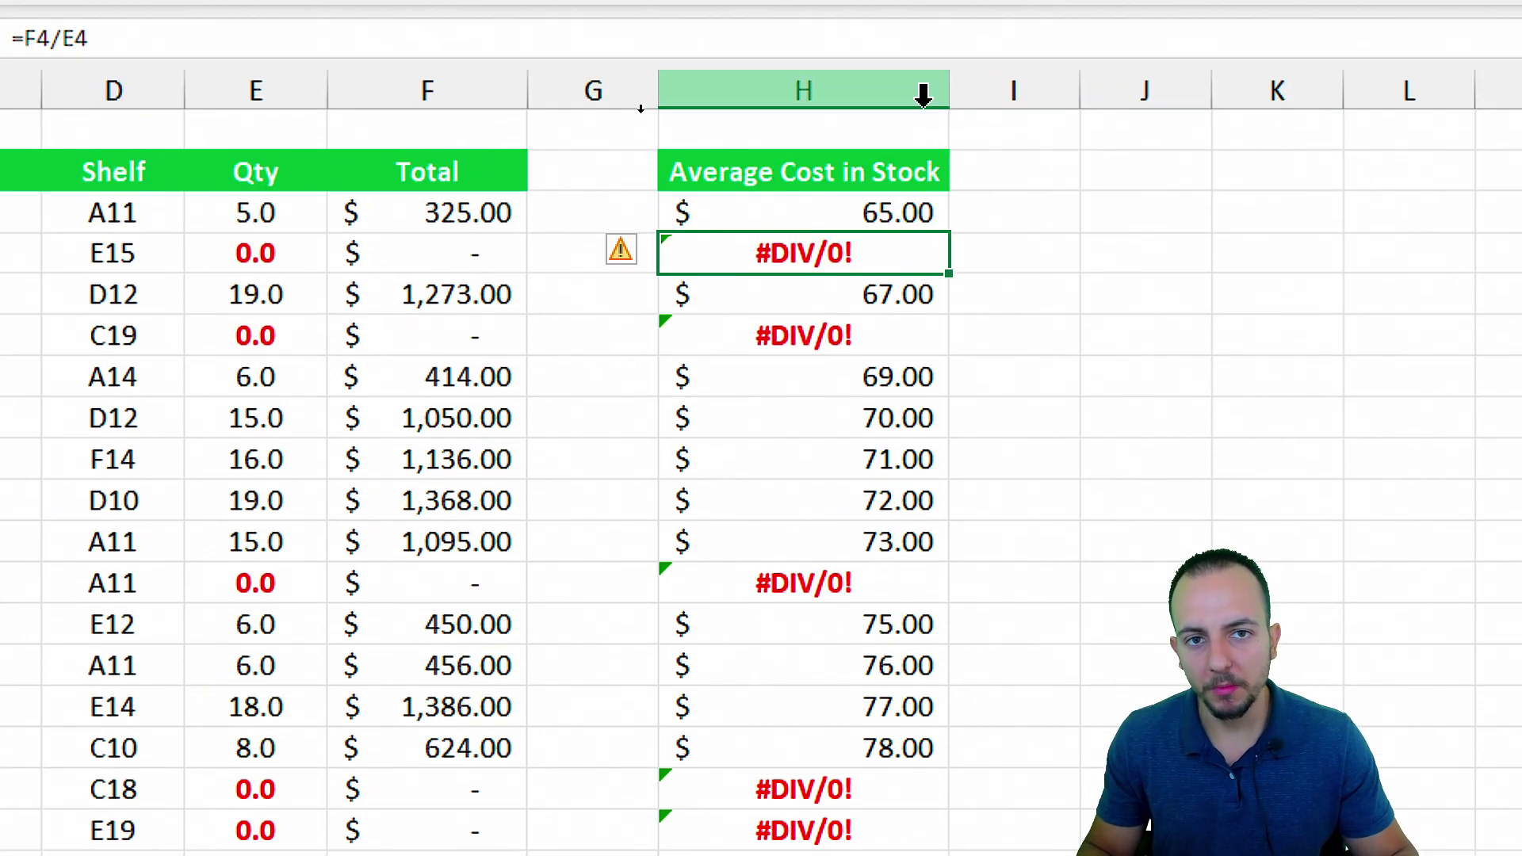
pyautogui.click(850, 208)
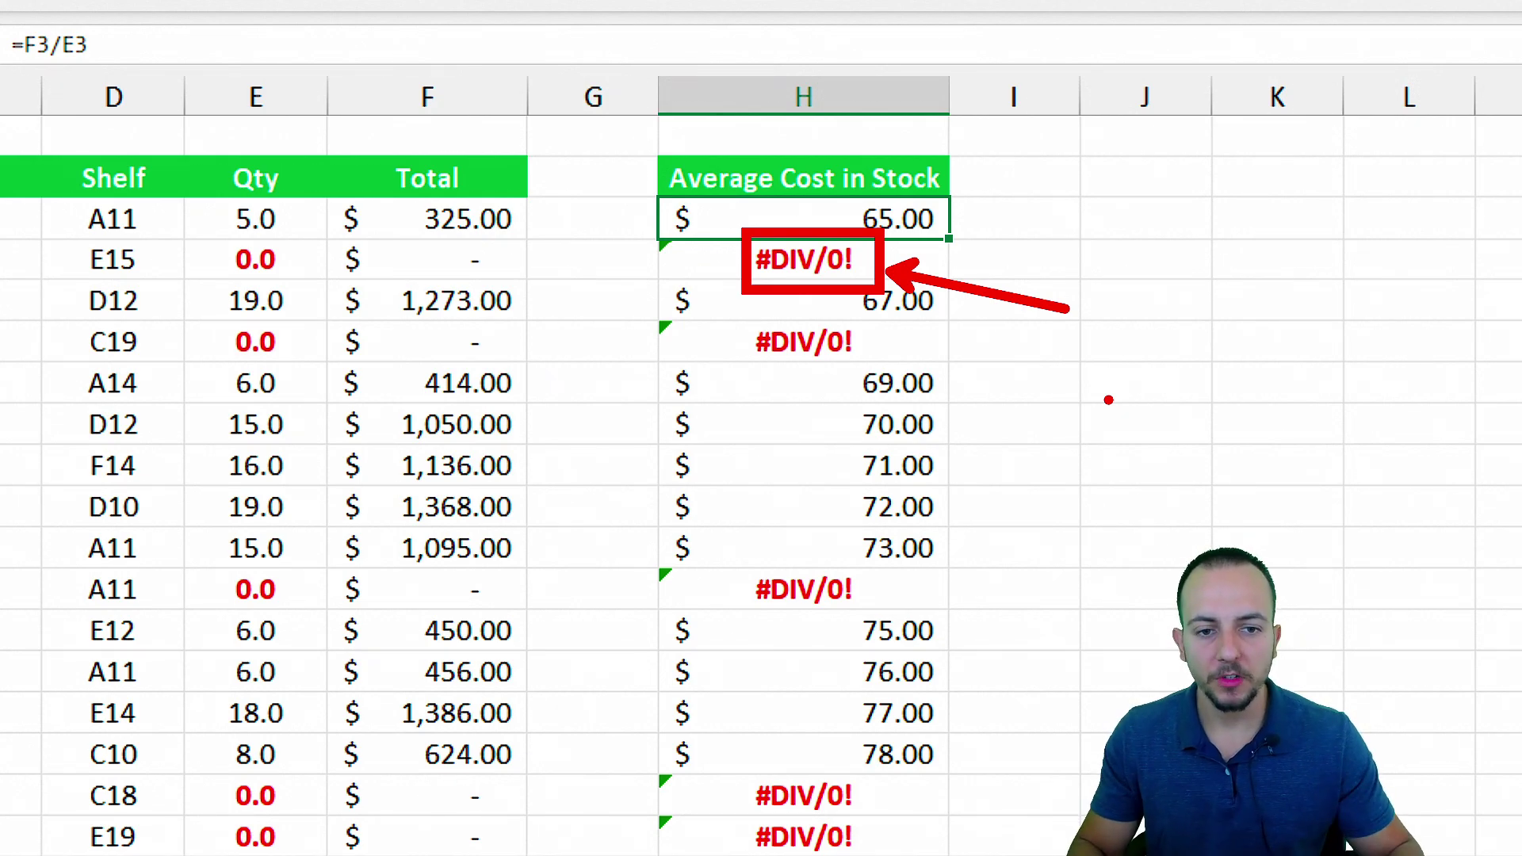
# Enter =IFERROR(F3/E3,0) in H3
pyautogui.moveTo(871, 273); pyautogui.dragTo(803, 855)
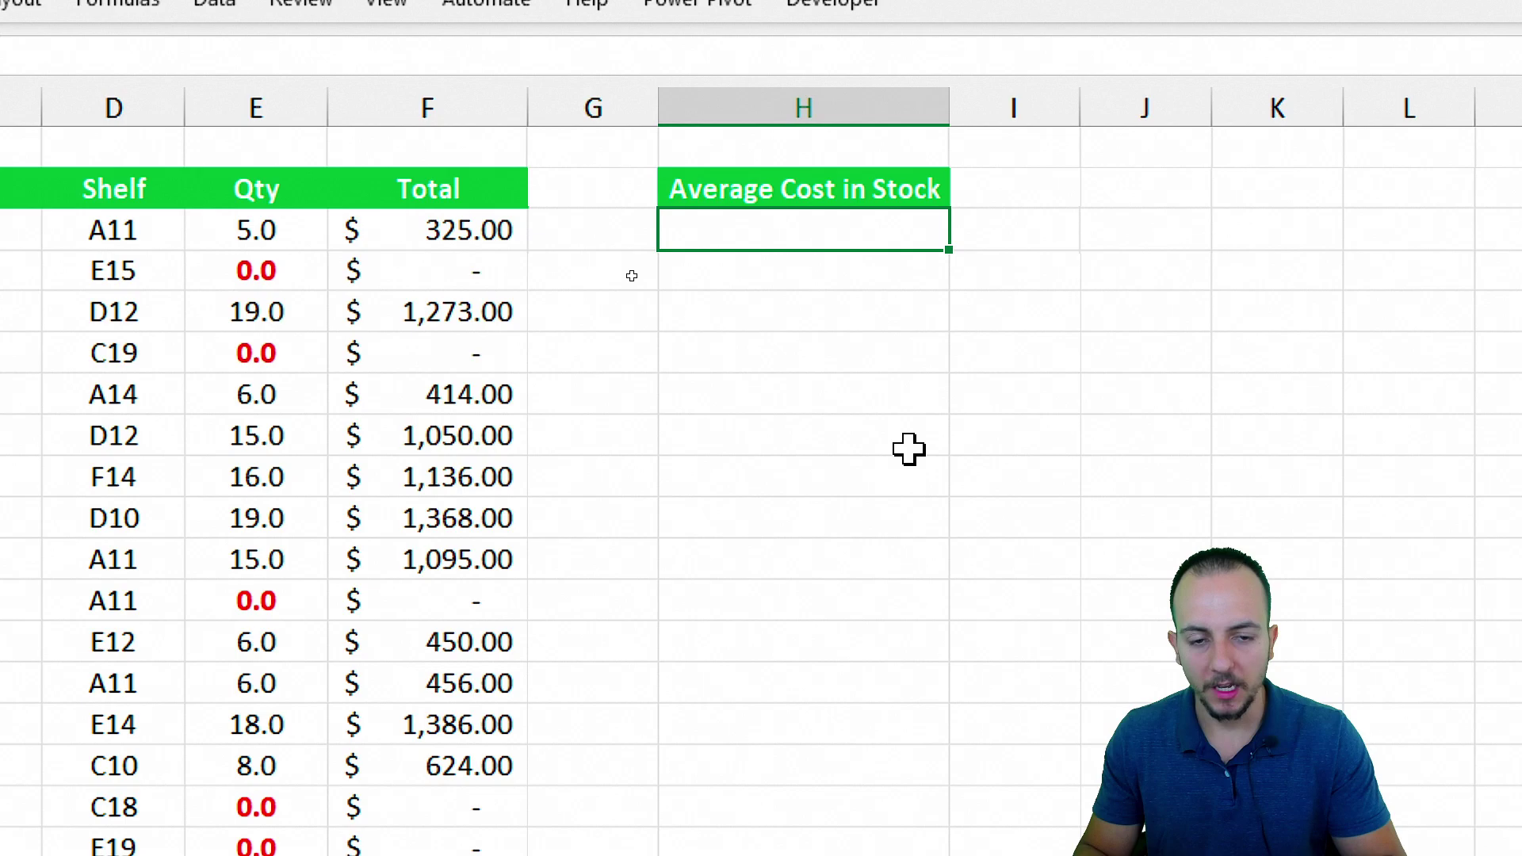
pyautogui.write('=')
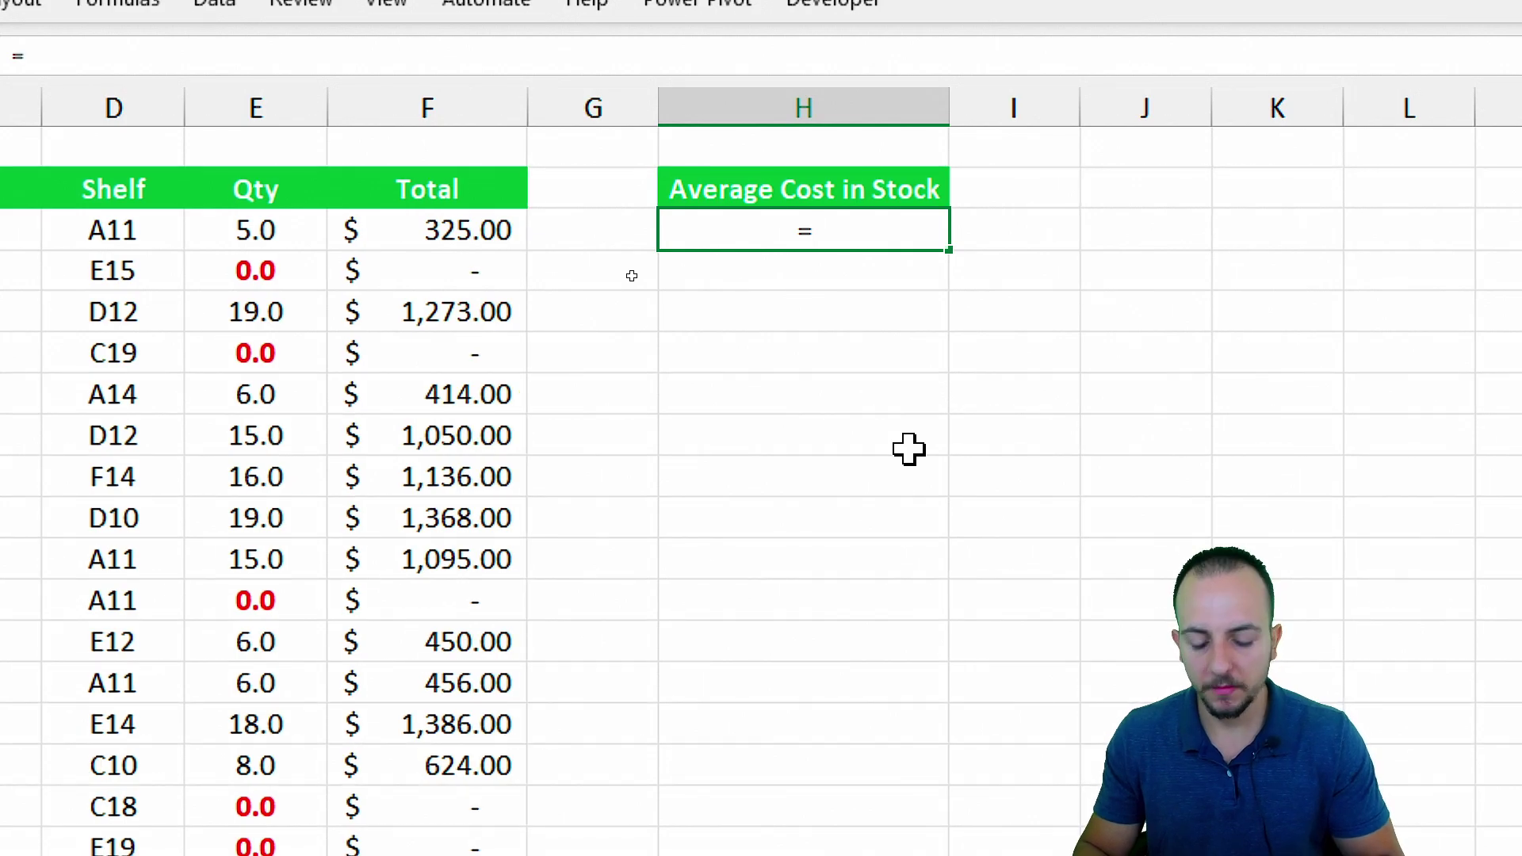
pyautogui.write('if')
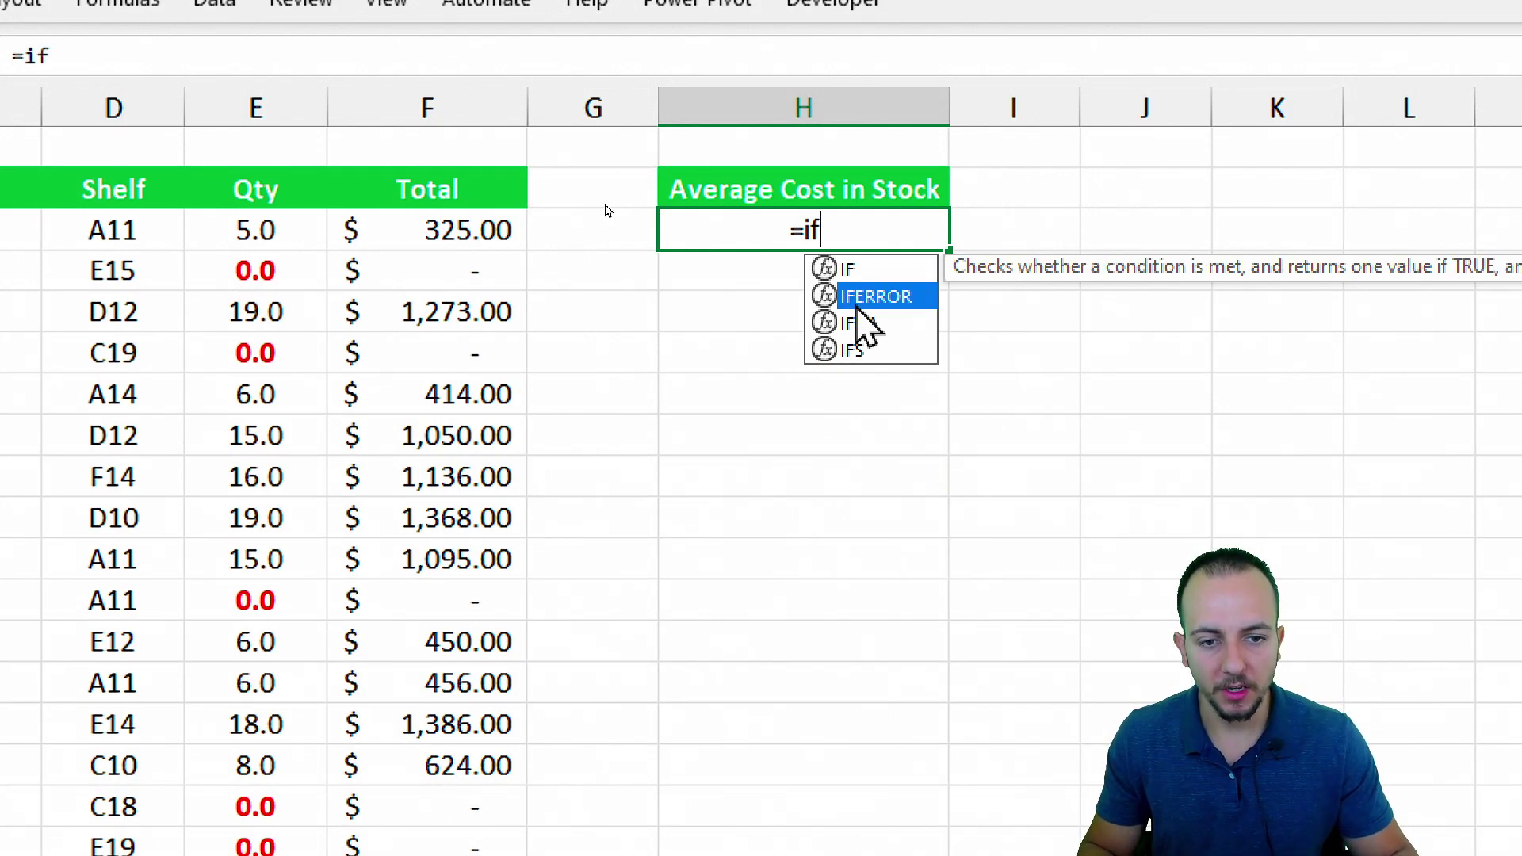
pyautogui.doubleClick(864, 304)
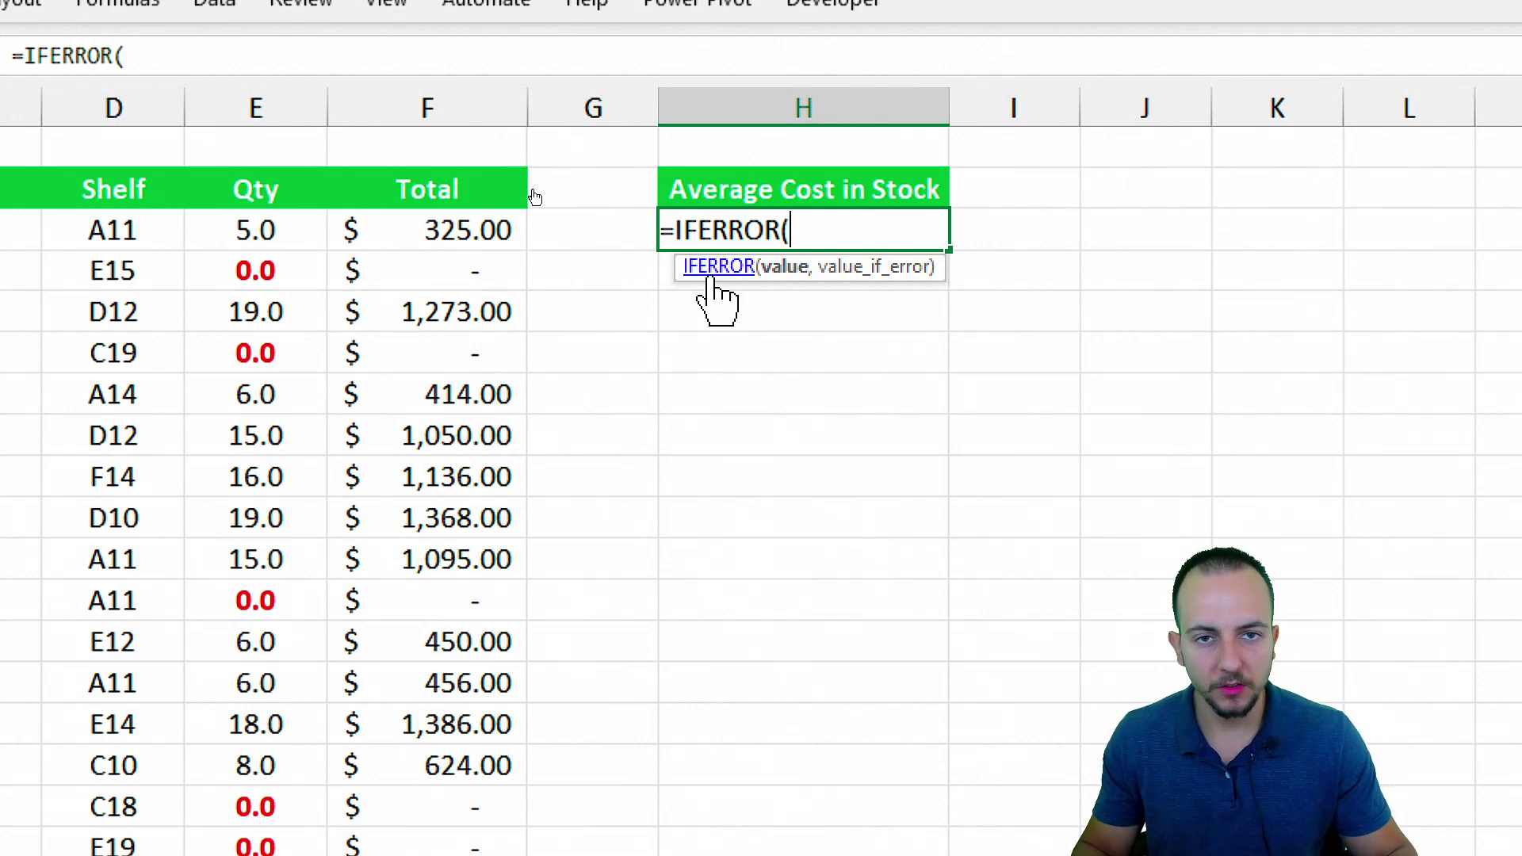
pyautogui.click(490, 233)
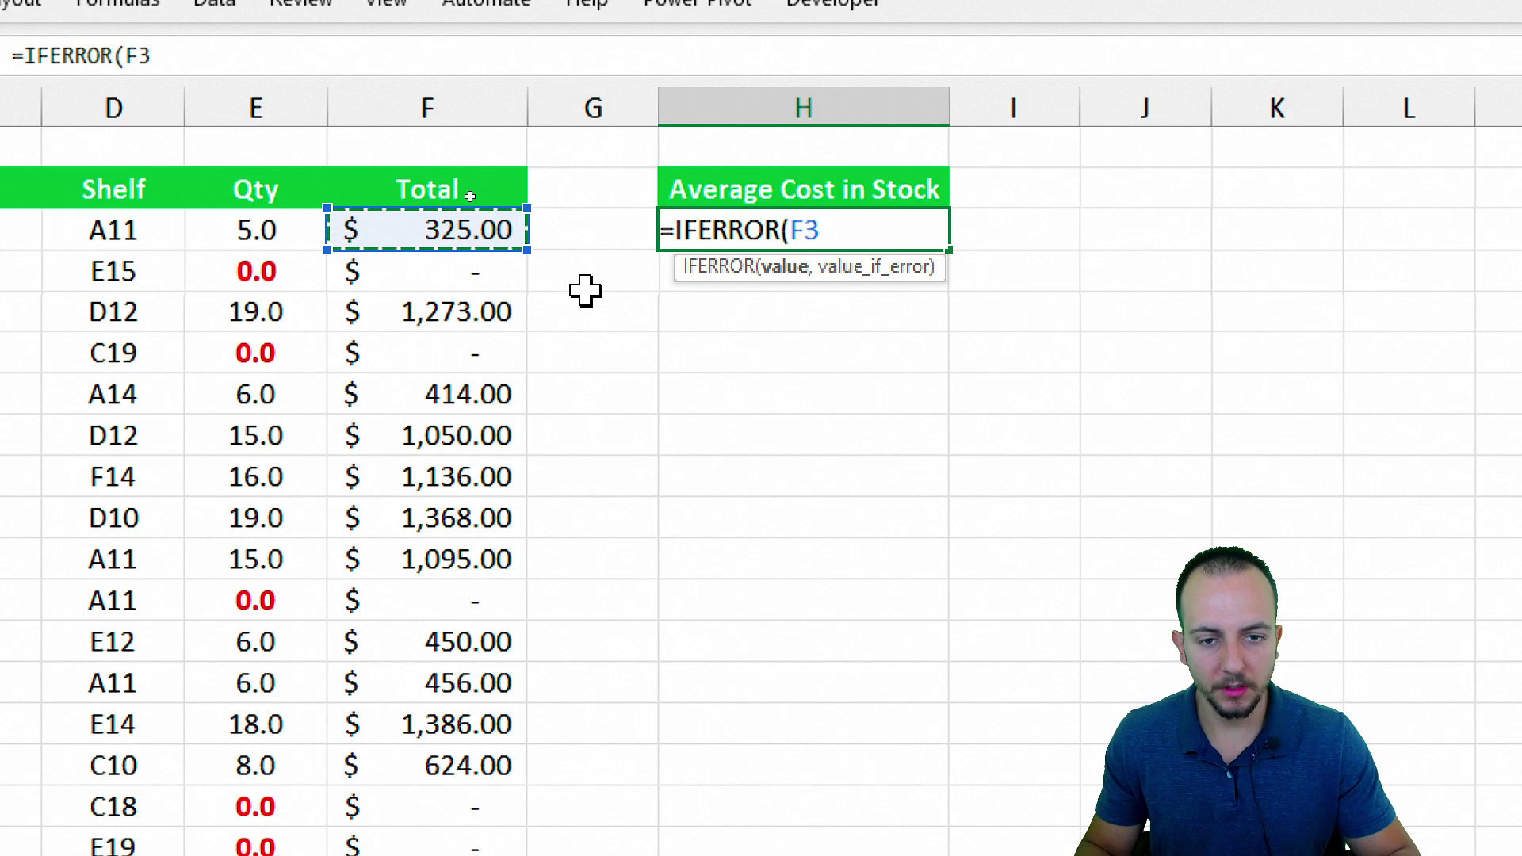
pyautogui.write('/')
pyautogui.click(306, 237)
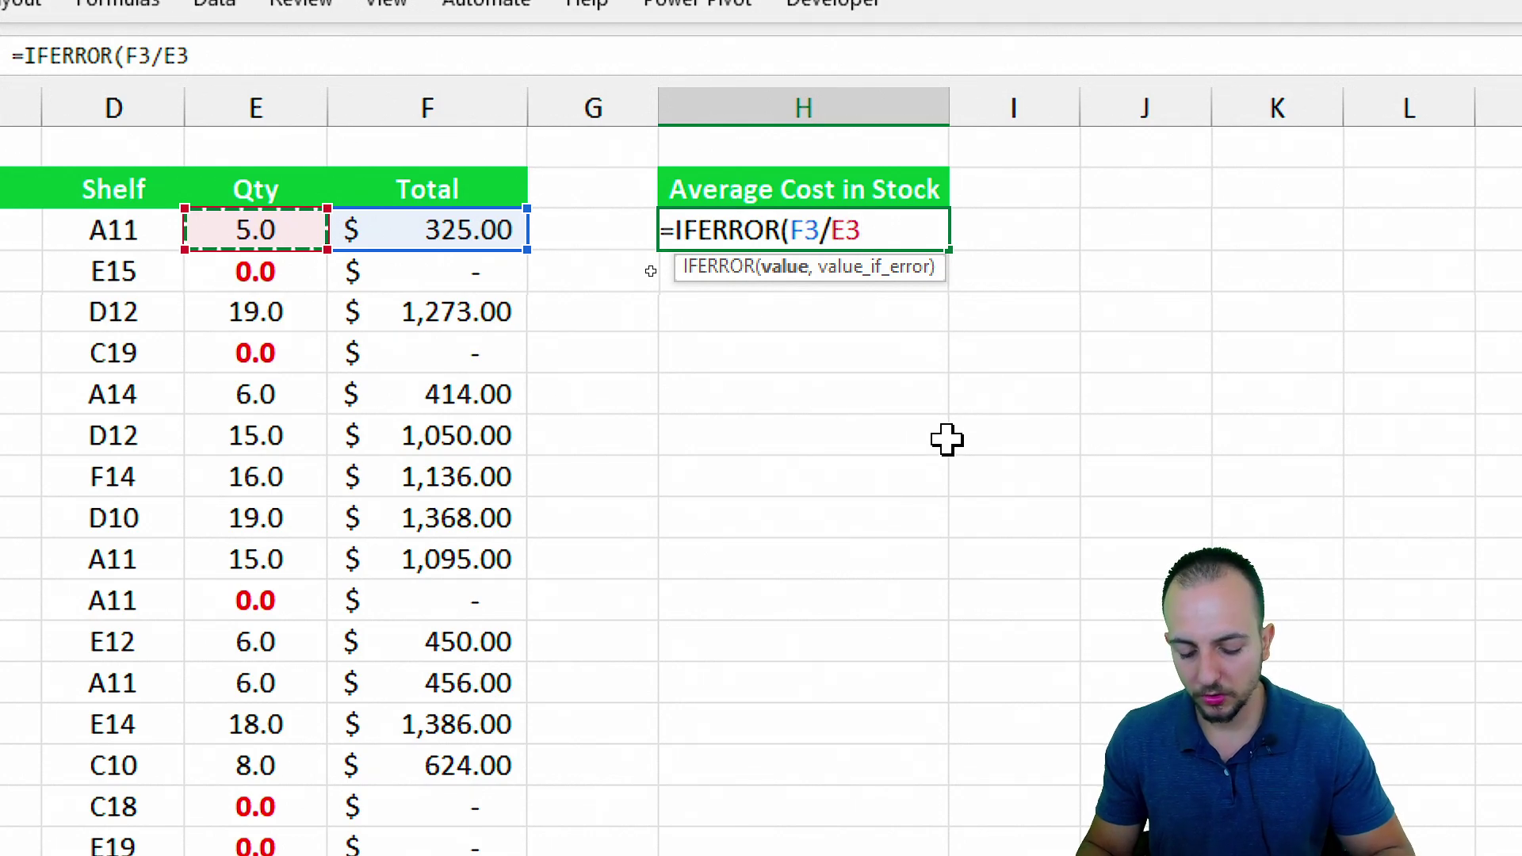
pyautogui.write(',')
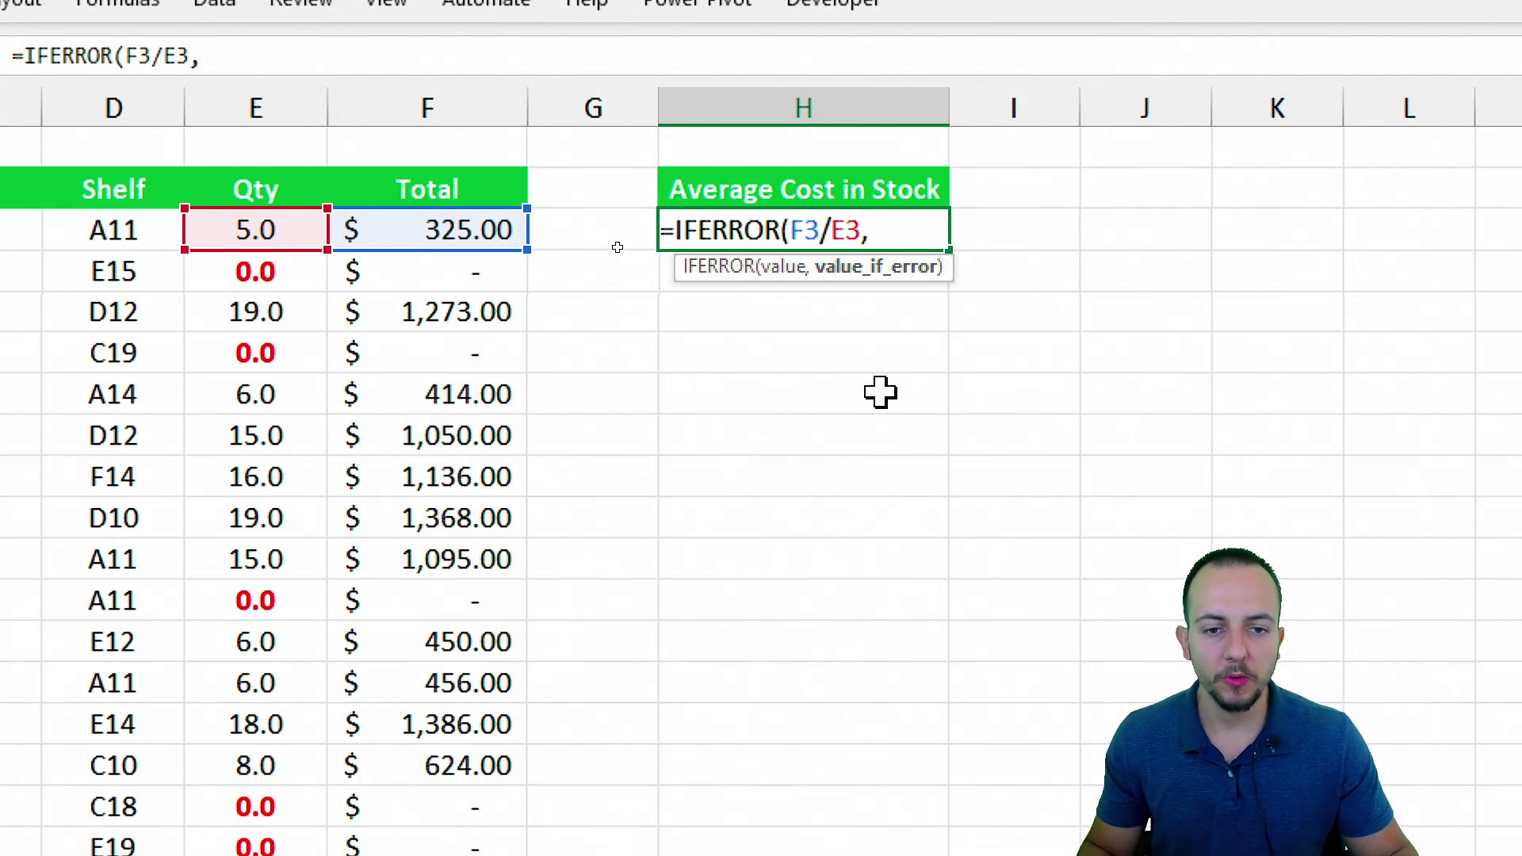
pyautogui.write('0)')
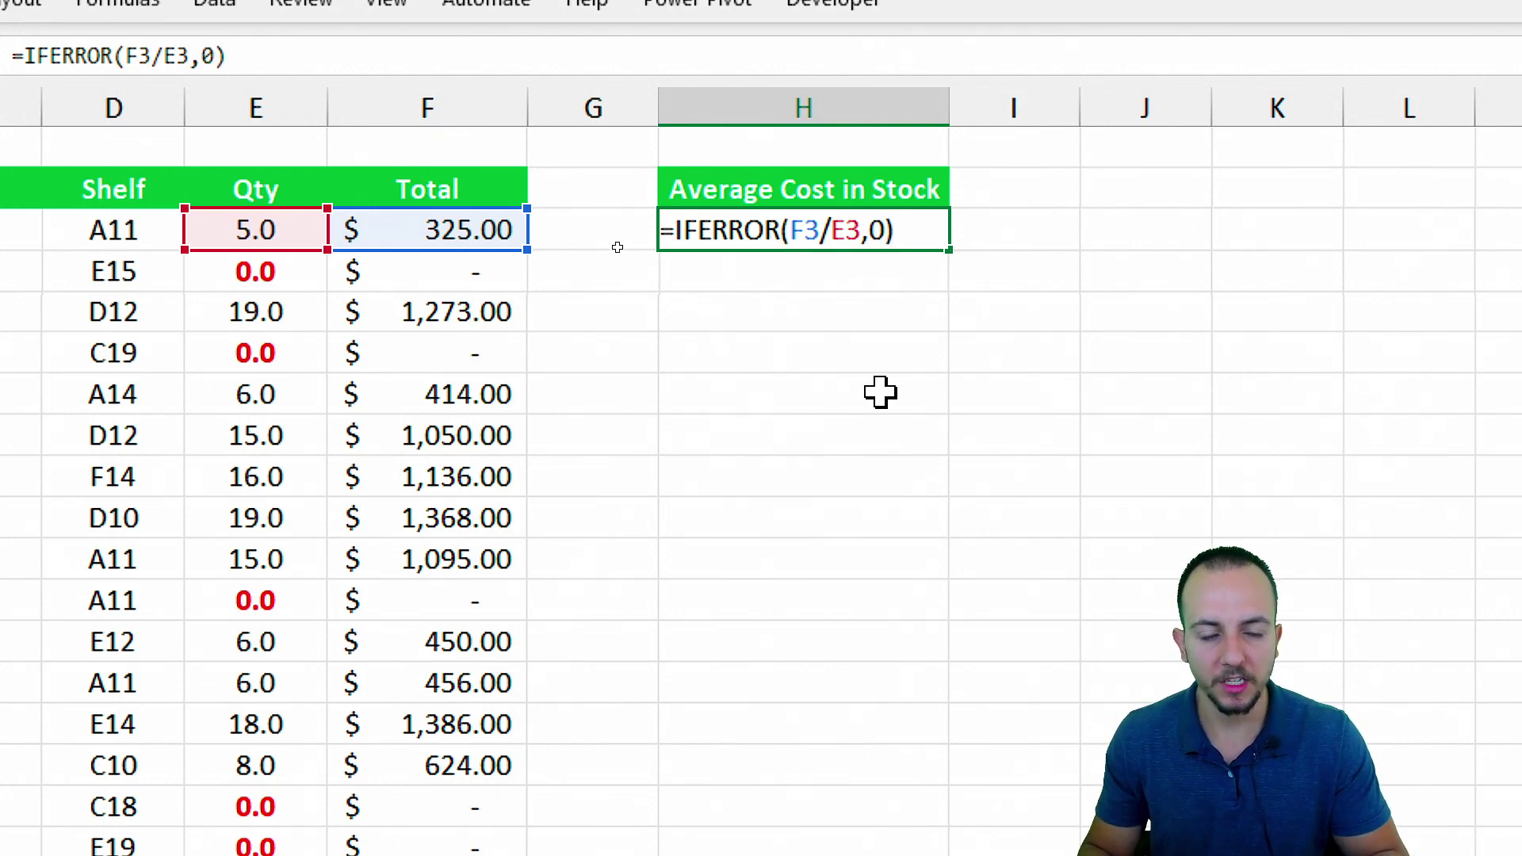
pyautogui.press('Return')
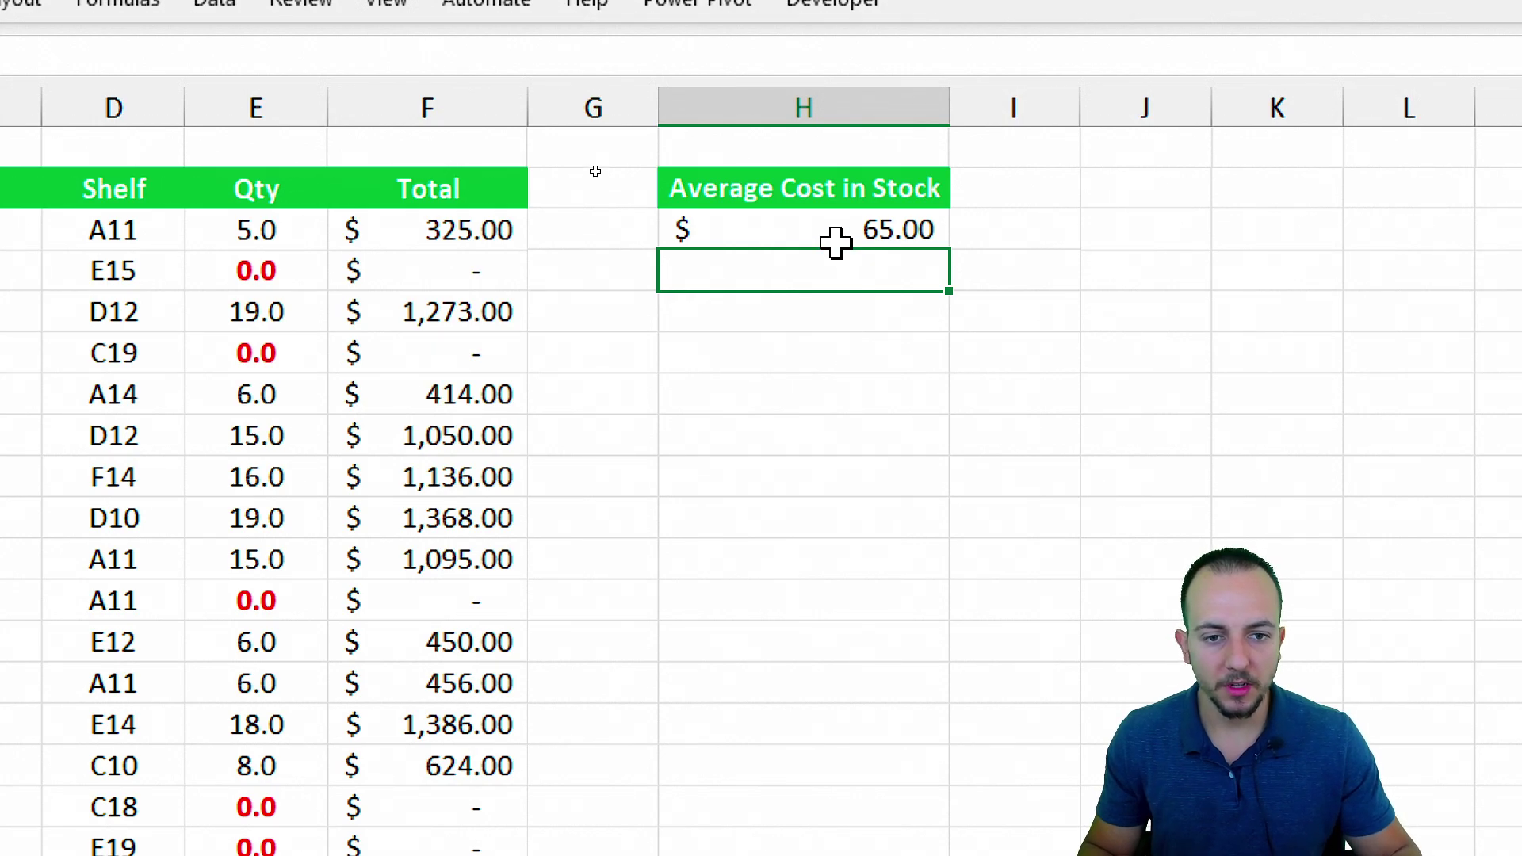
# Fill the IFERROR formula from H3 down to the last product row
pyautogui.click(835, 240)
pyautogui.moveTo(948, 250); pyautogui.dragTo(881, 855)
pyautogui.moveTo(881, 756); pyautogui.dragTo(867, 855)
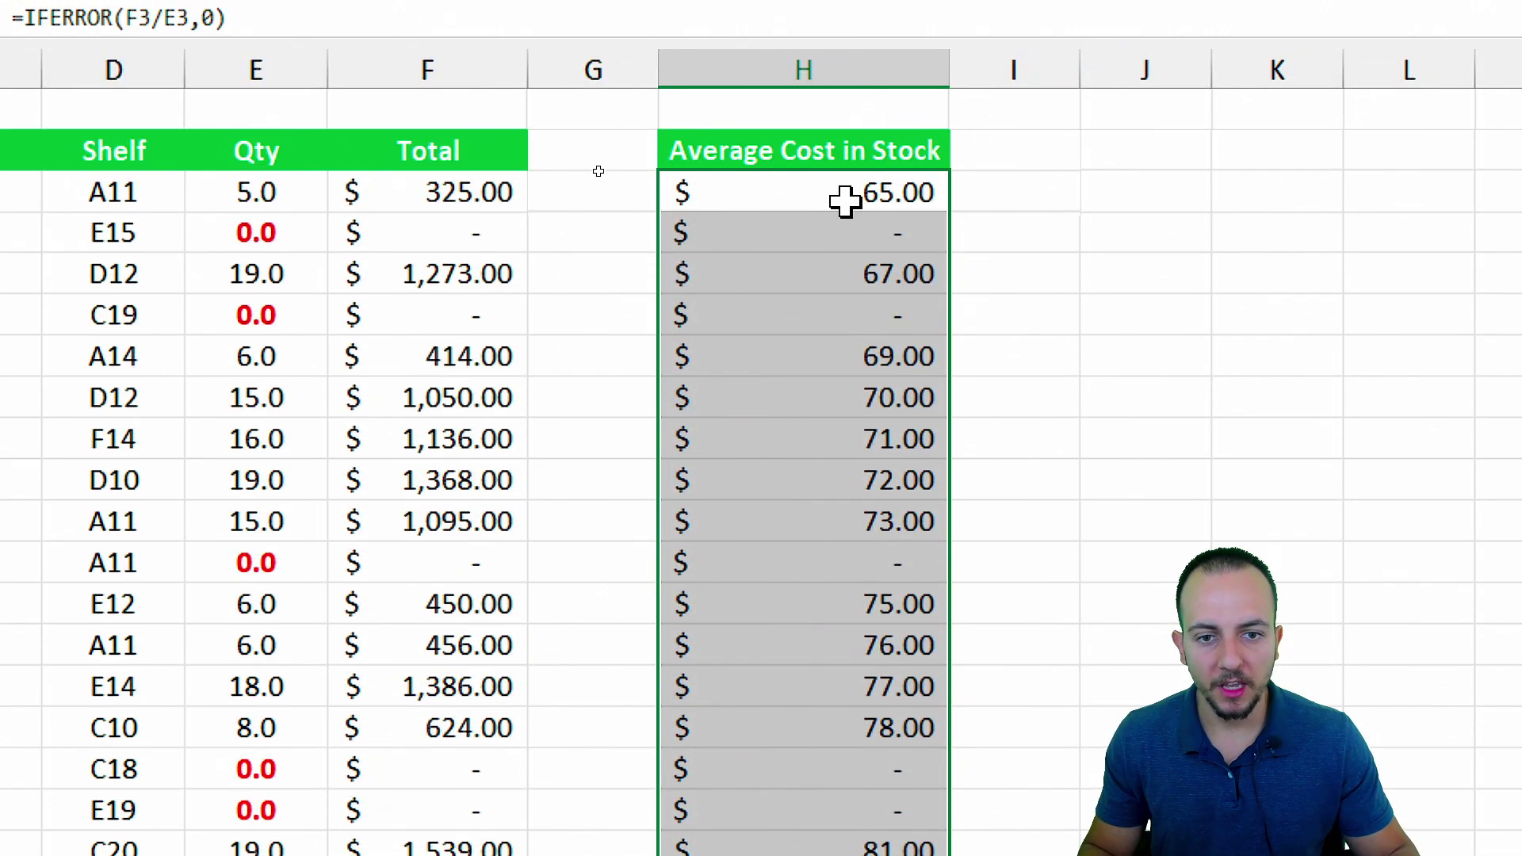
pyautogui.click(845, 201)
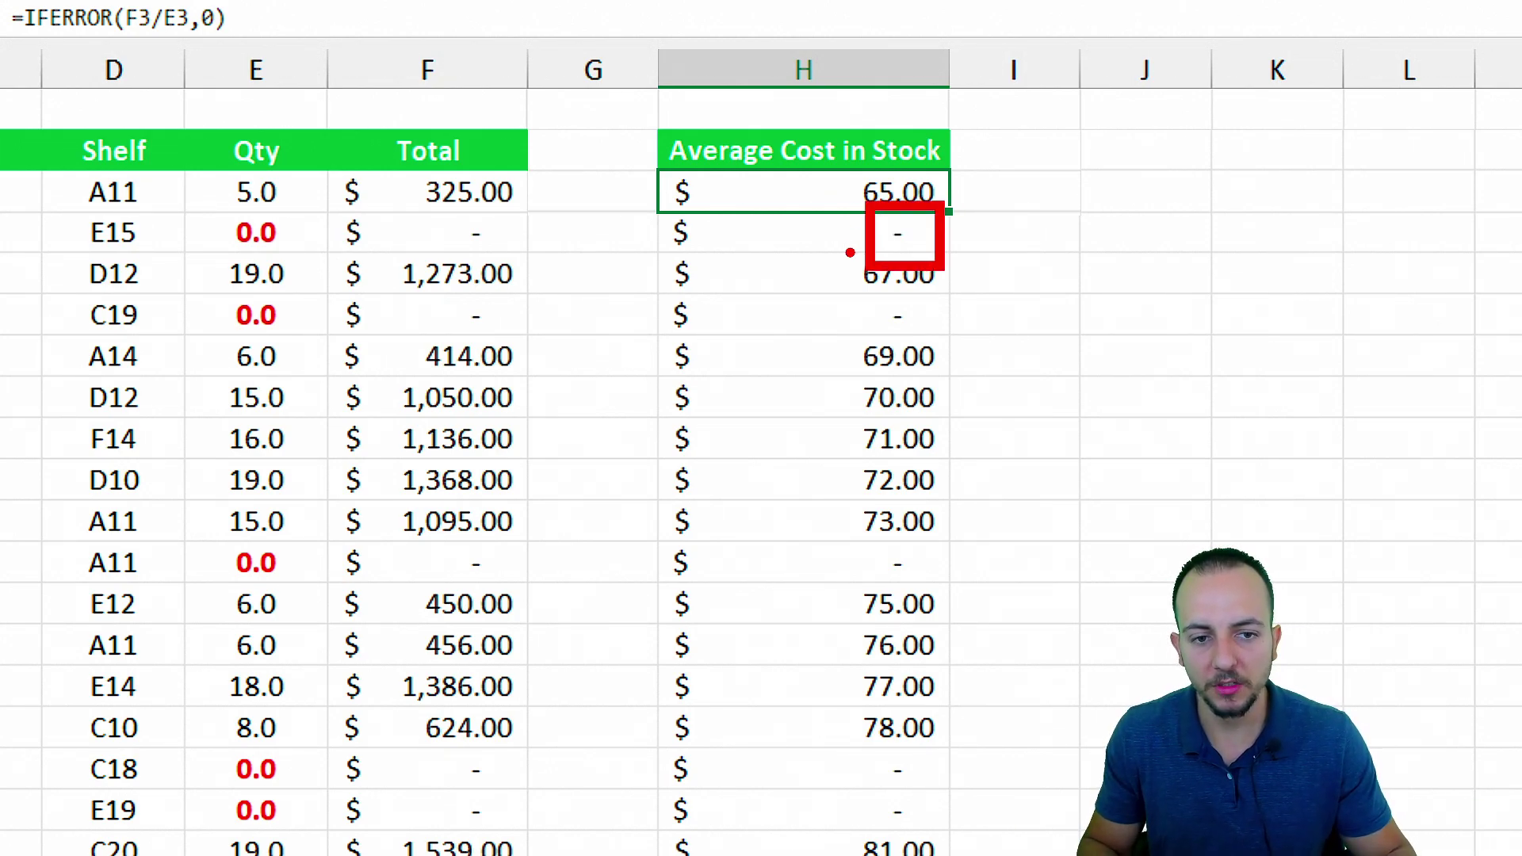
# Change H3's fallback to "Product out of stock" and fill it down the column
pyautogui.doubleClick(875, 190)
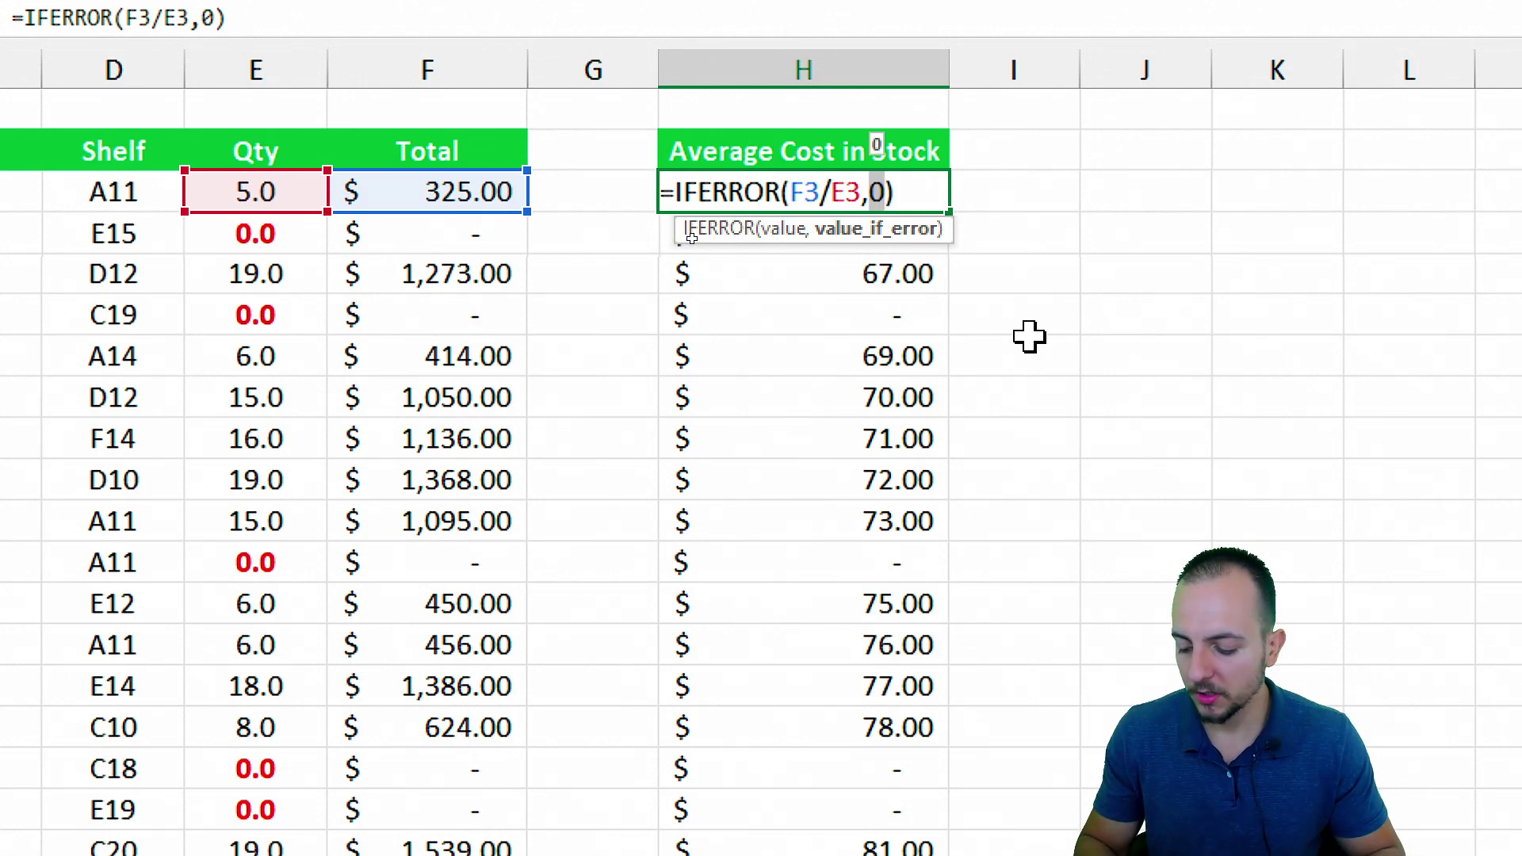
pyautogui.write('"')
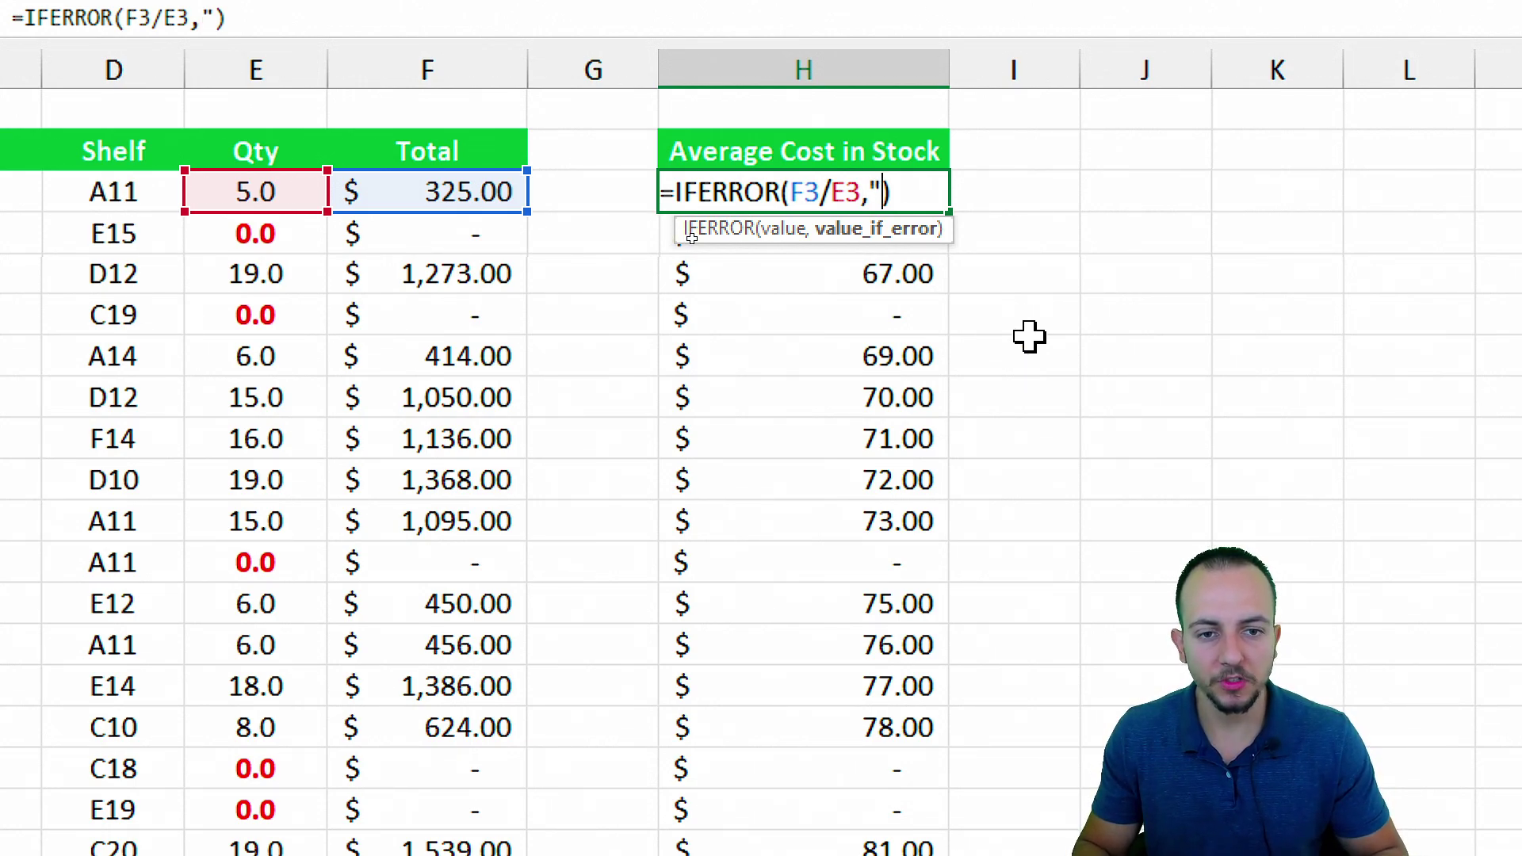
pyautogui.write('Product out of stock"')
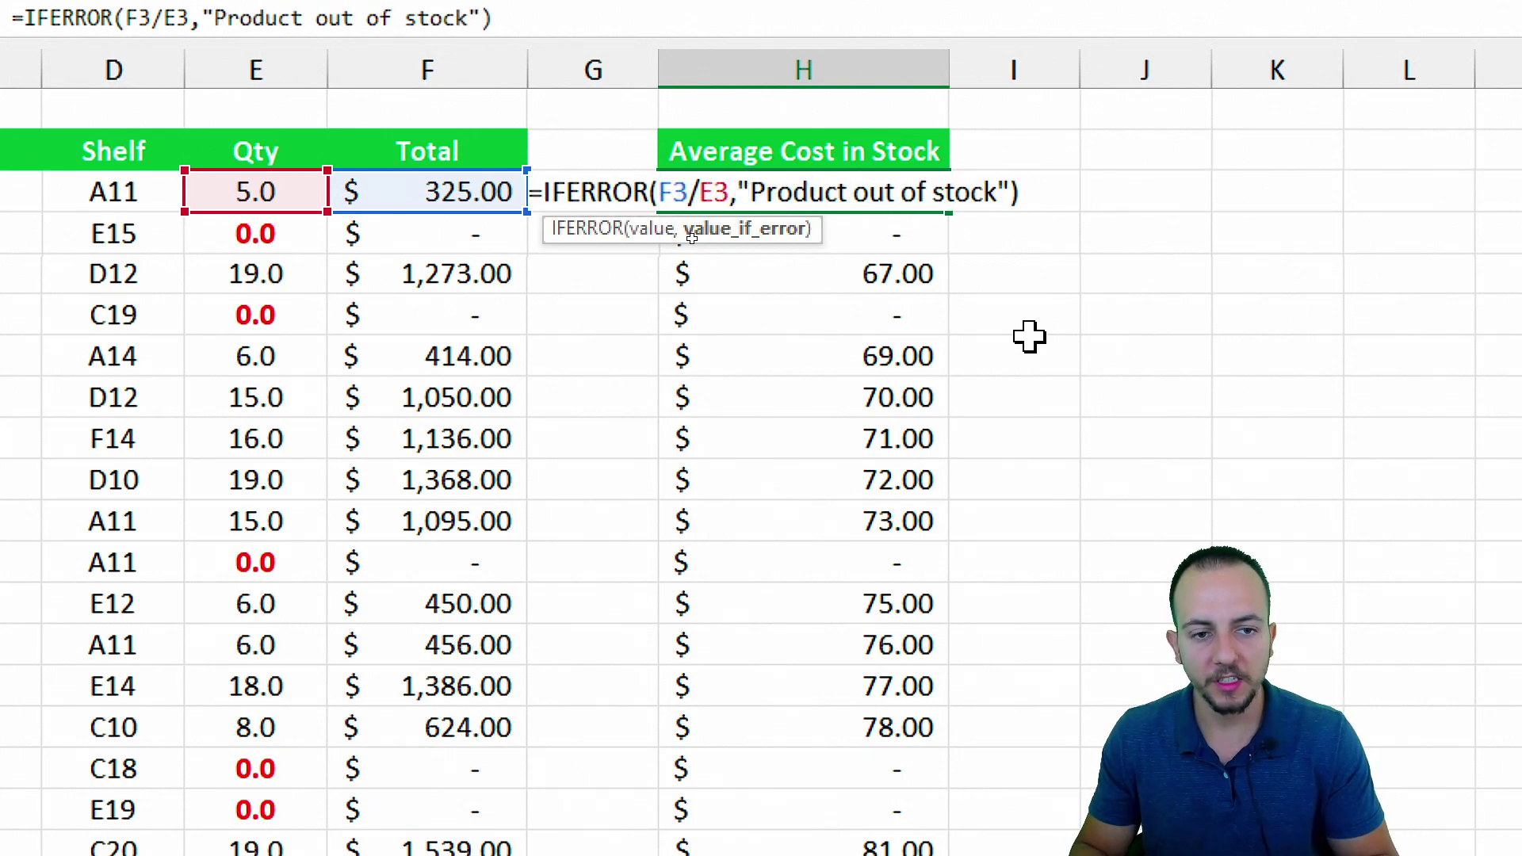
pyautogui.press('Return')
pyautogui.click(939, 194)
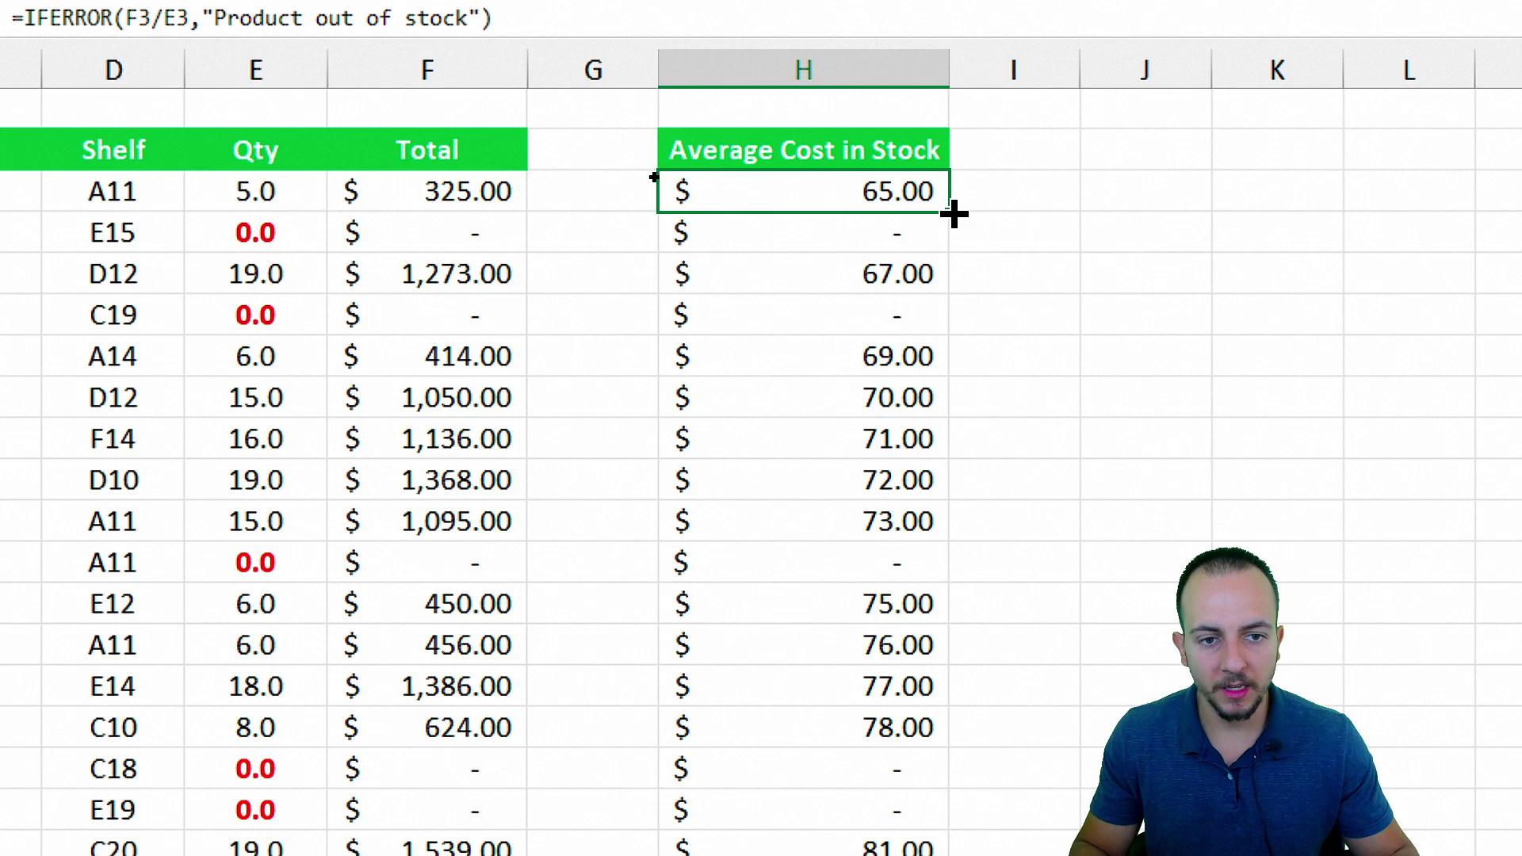
pyautogui.moveTo(954, 210); pyautogui.dragTo(866, 749)
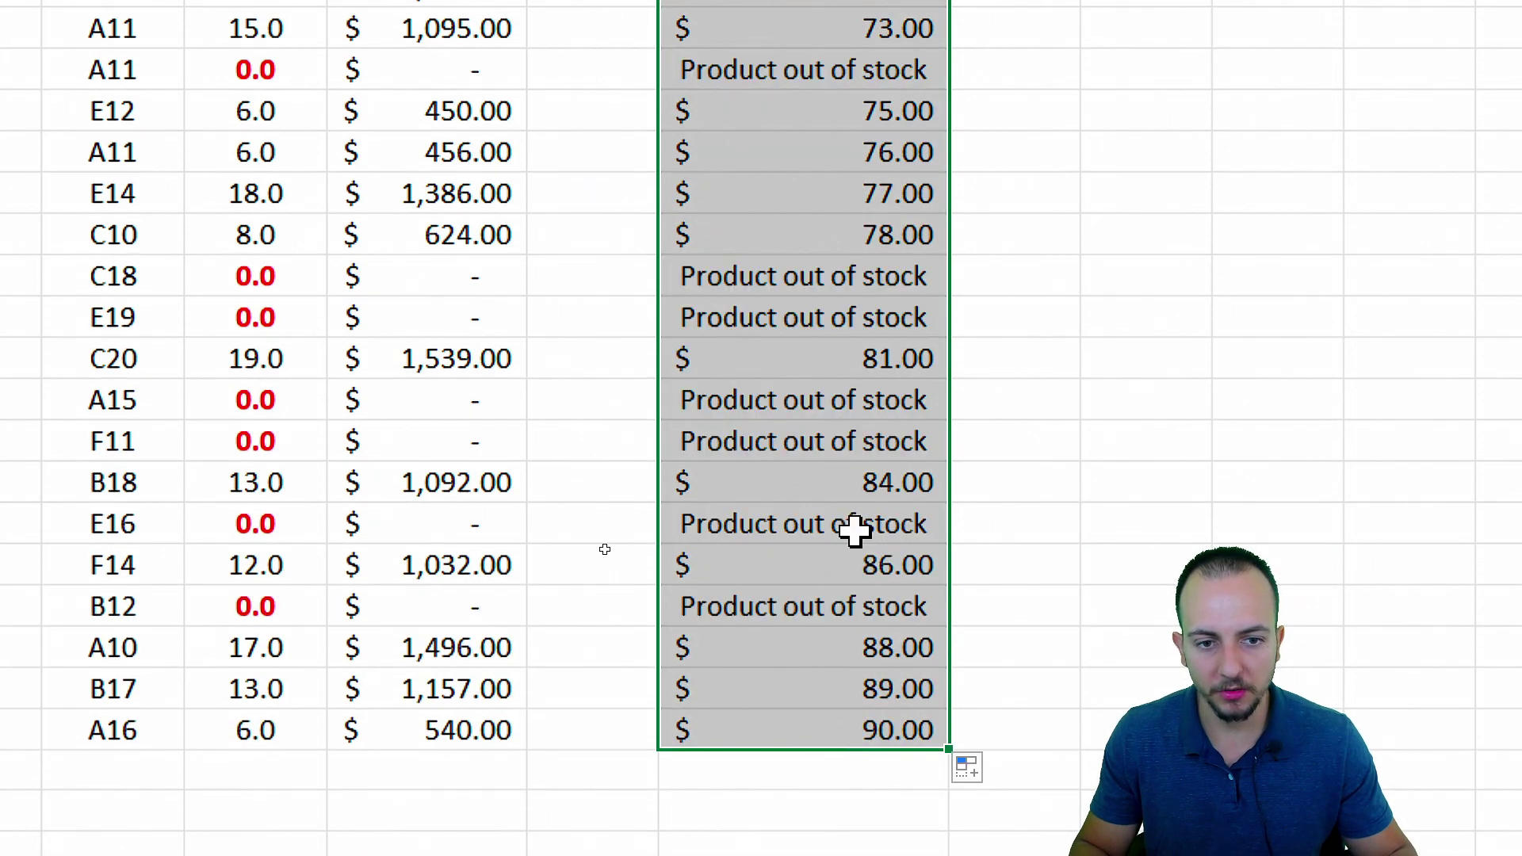
# Check the formula behind an out-of-stock result, then move right to the Sales Report
pyautogui.scroll(3, 825, 105)
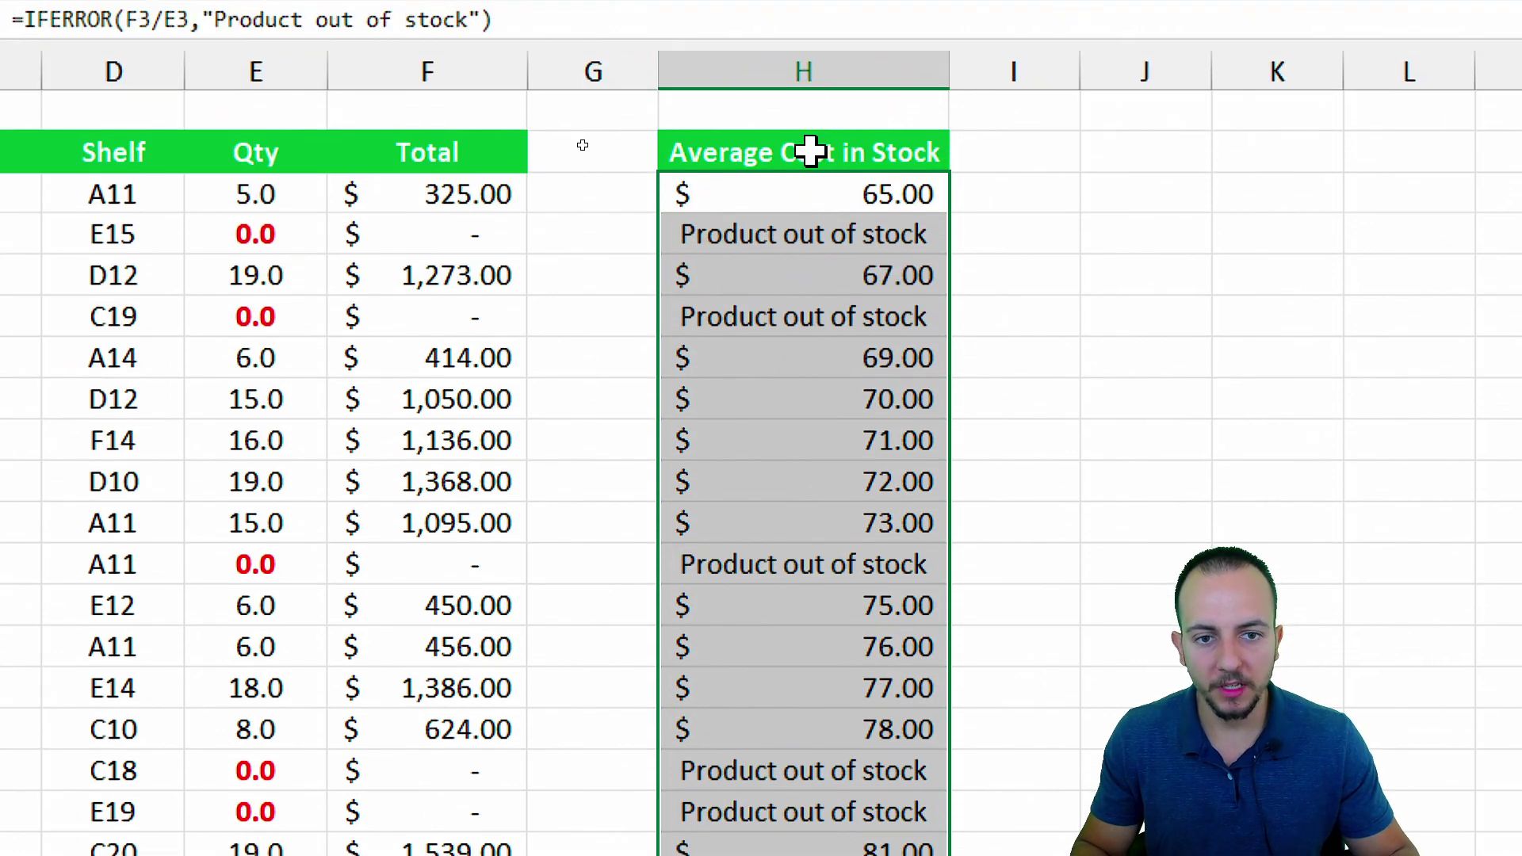
pyautogui.click(815, 153)
pyautogui.click(828, 238)
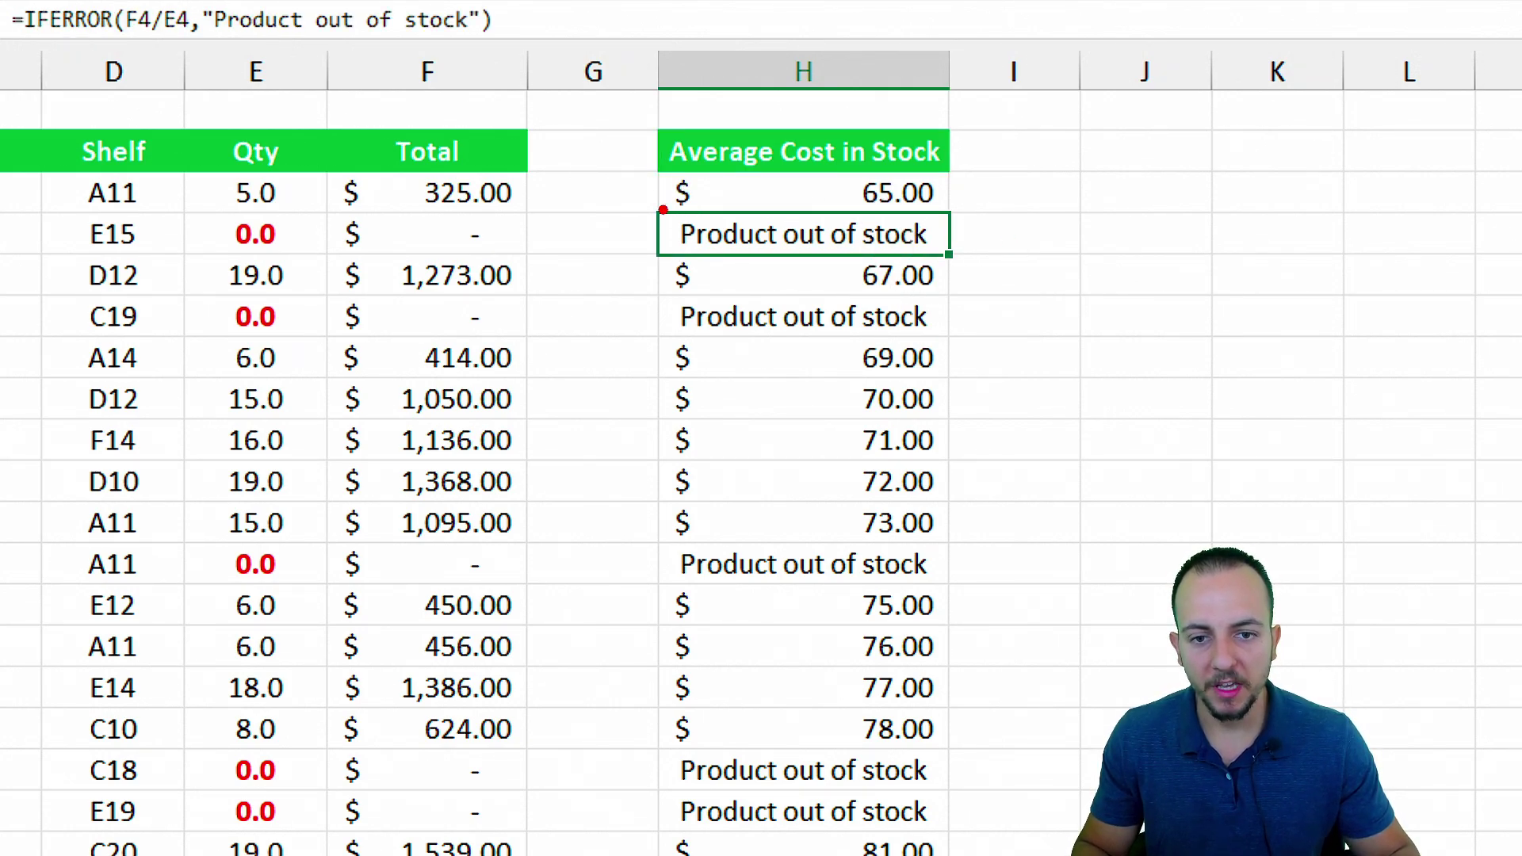
pyautogui.moveTo(663, 210)
pyautogui.mouseDown()
pyautogui.moveTo(948, 258)
pyautogui.moveTo(1066, 303)
pyautogui.mouseUp()
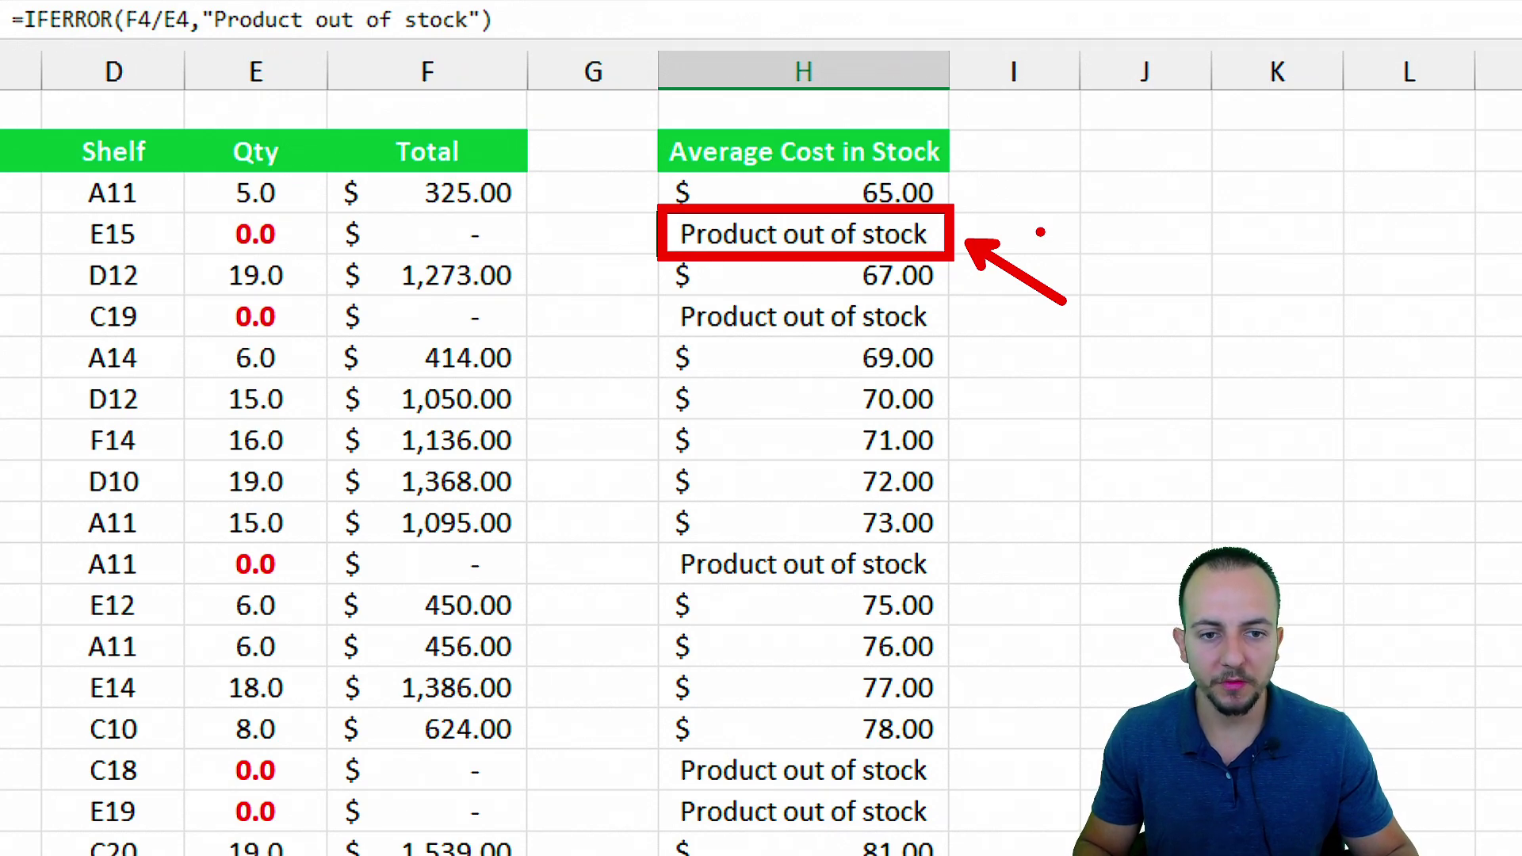
pyautogui.moveTo(716, 190)
pyautogui.mouseDown()
pyautogui.moveTo(917, 271)
pyautogui.moveTo(829, 184)
pyautogui.mouseUp()
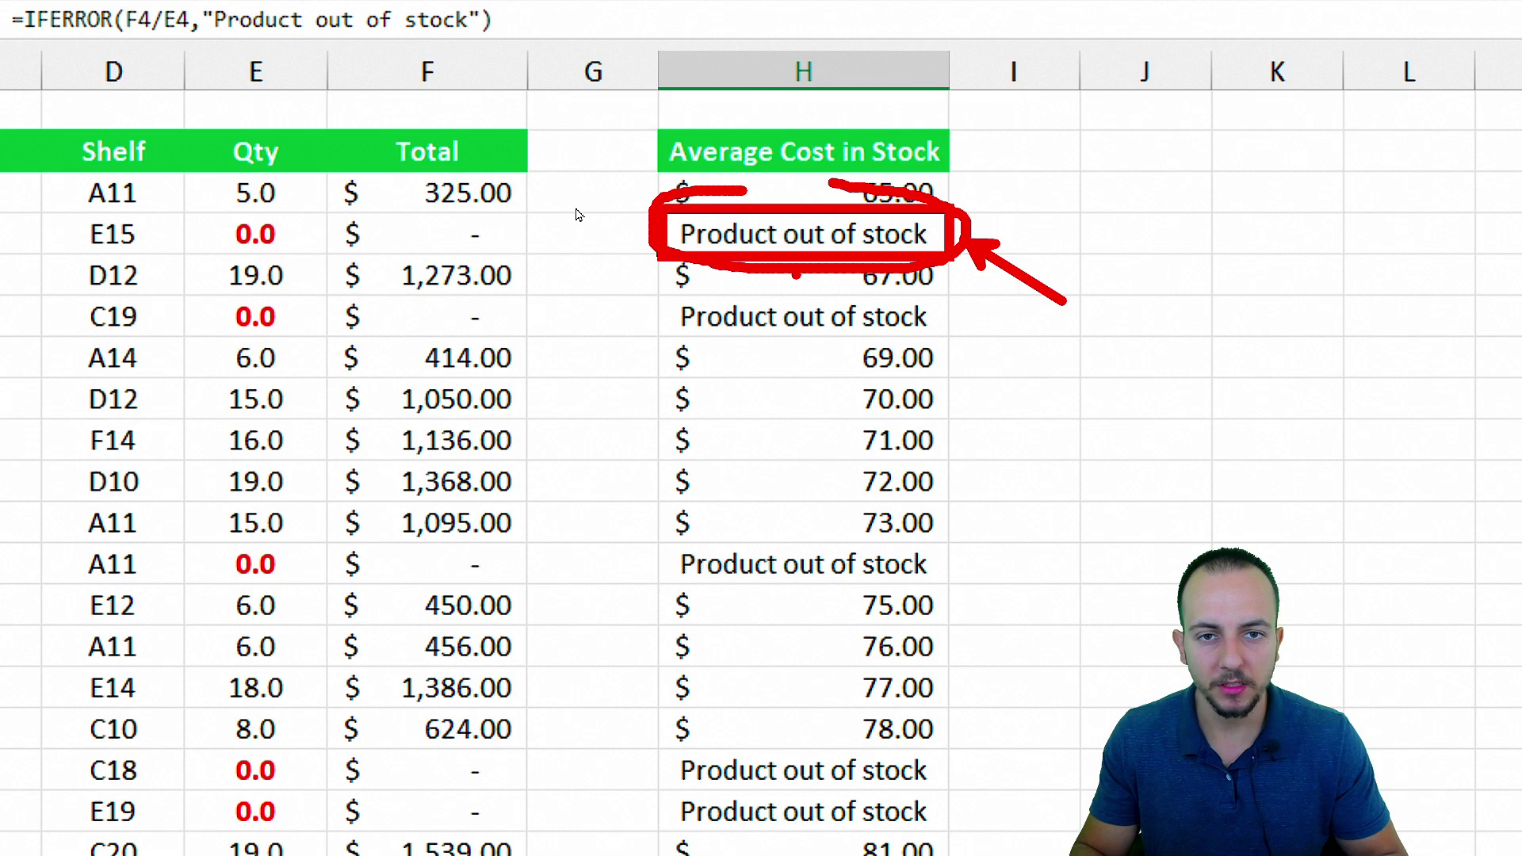
pyautogui.press('Escape')
pyautogui.hscroll(10, 667, 294)
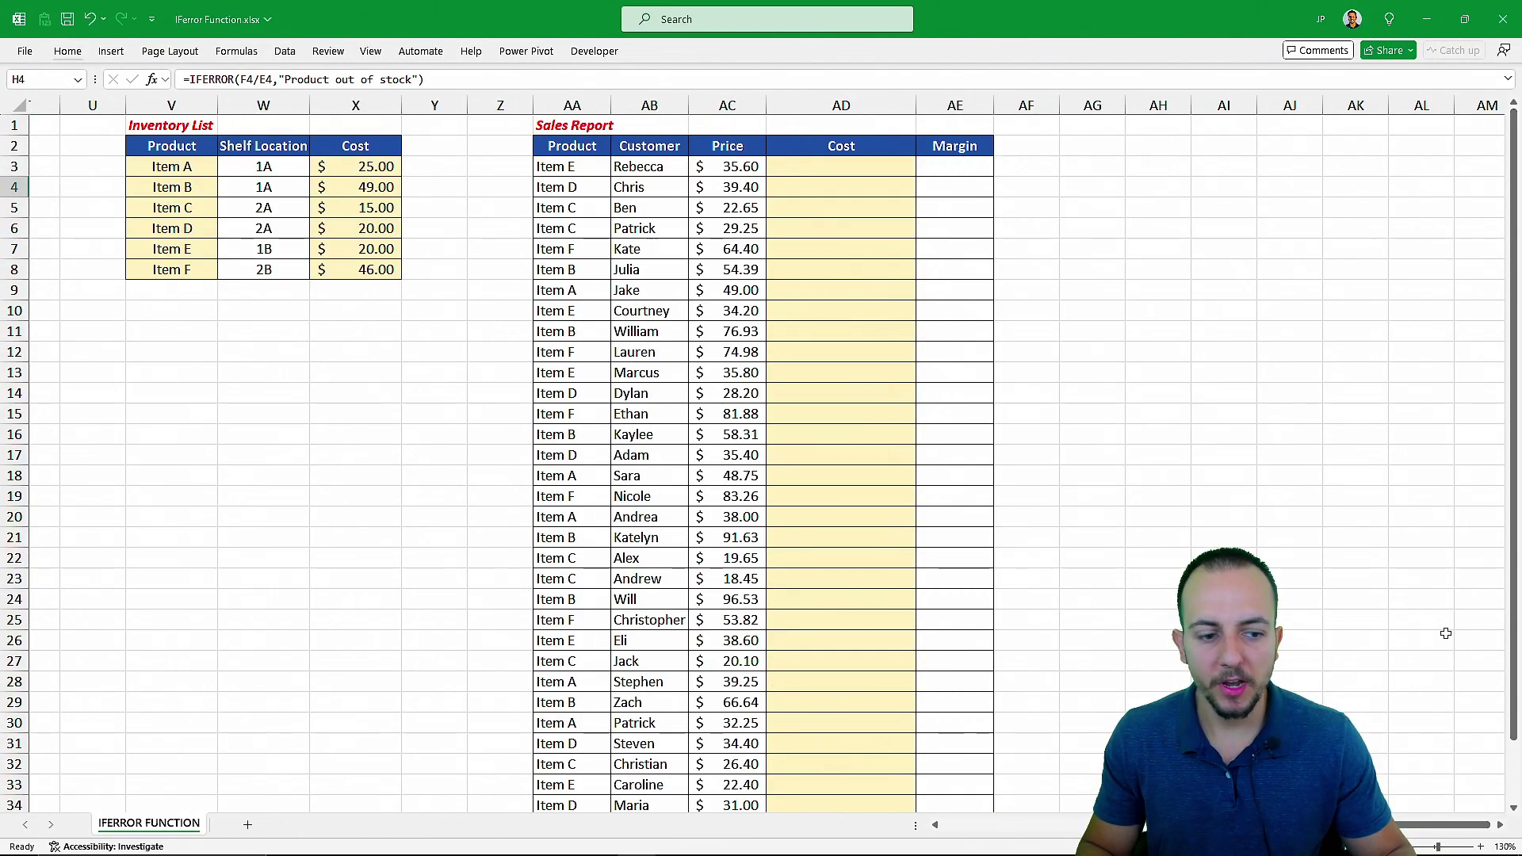
# Review the Sales Report's Product, Customer, Price, Cost and Margin columns and rename Margin to Gross Pro
pyautogui.click(1499, 825)
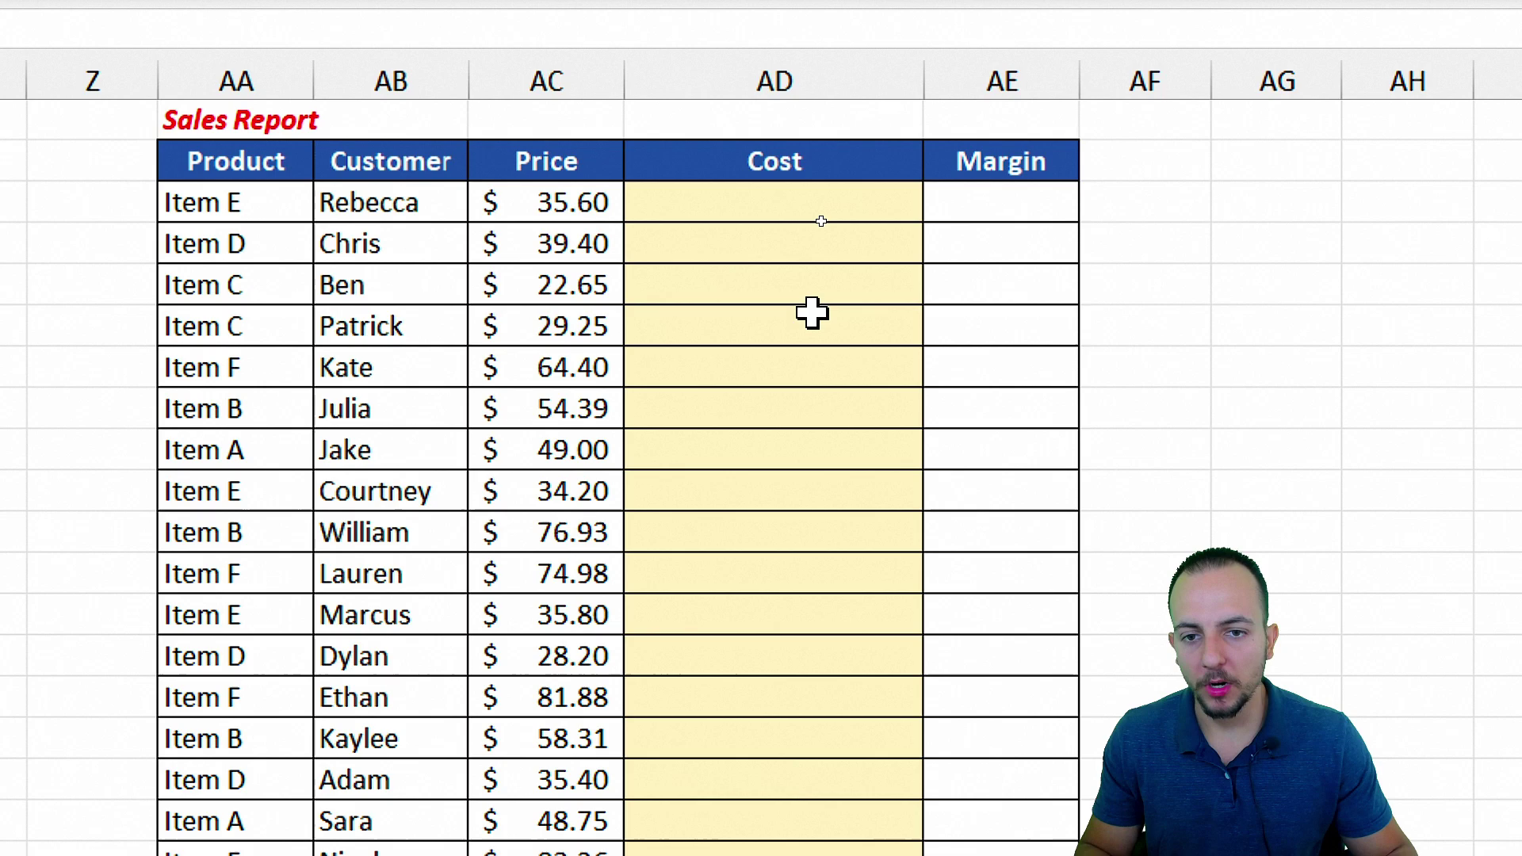
pyautogui.click(236, 79)
pyautogui.click(381, 79)
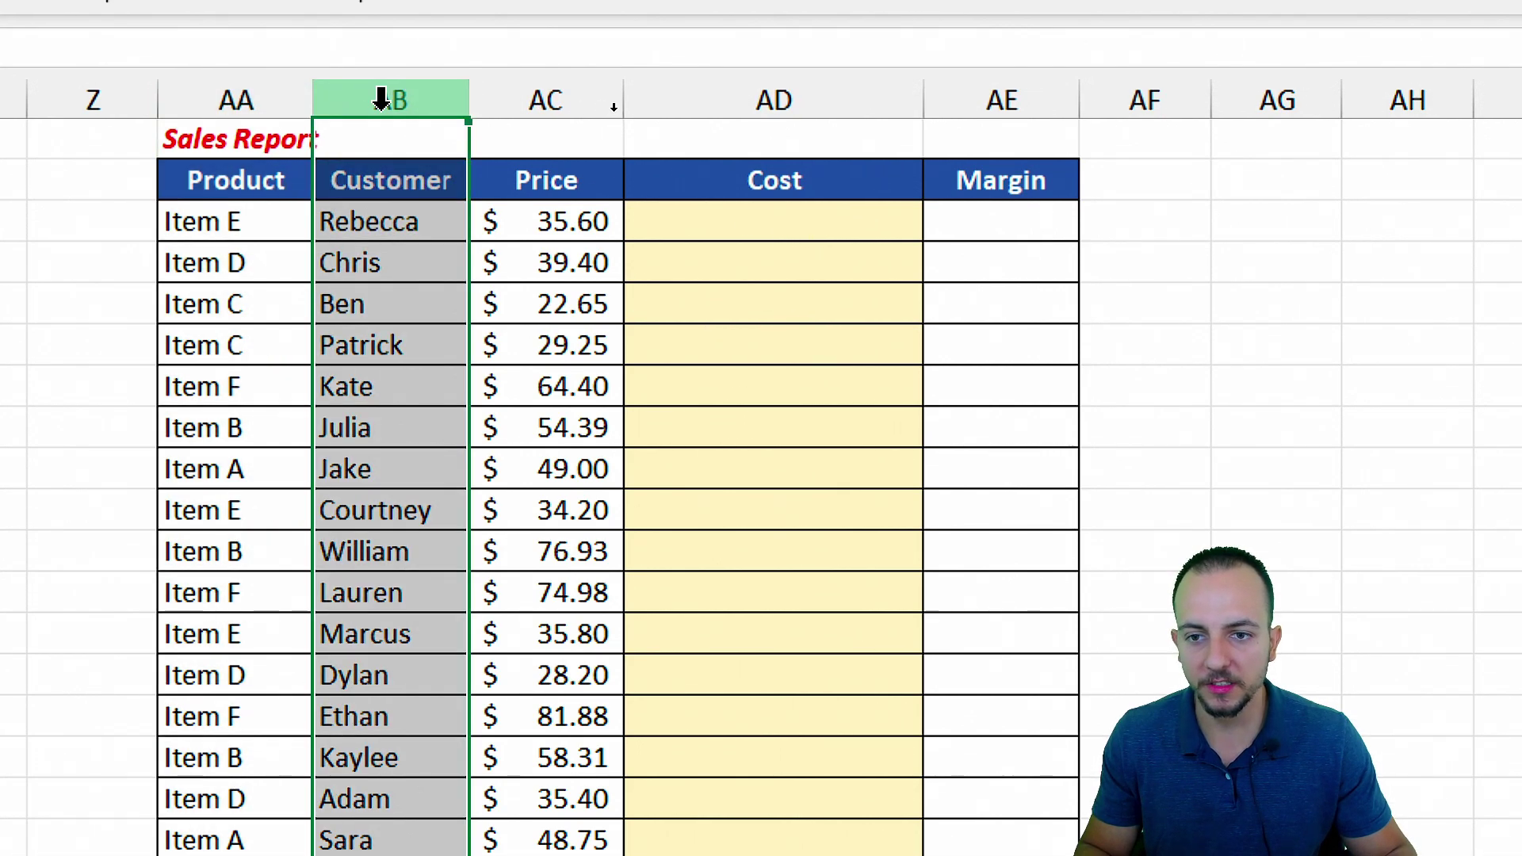
pyautogui.click(539, 97)
pyautogui.click(751, 99)
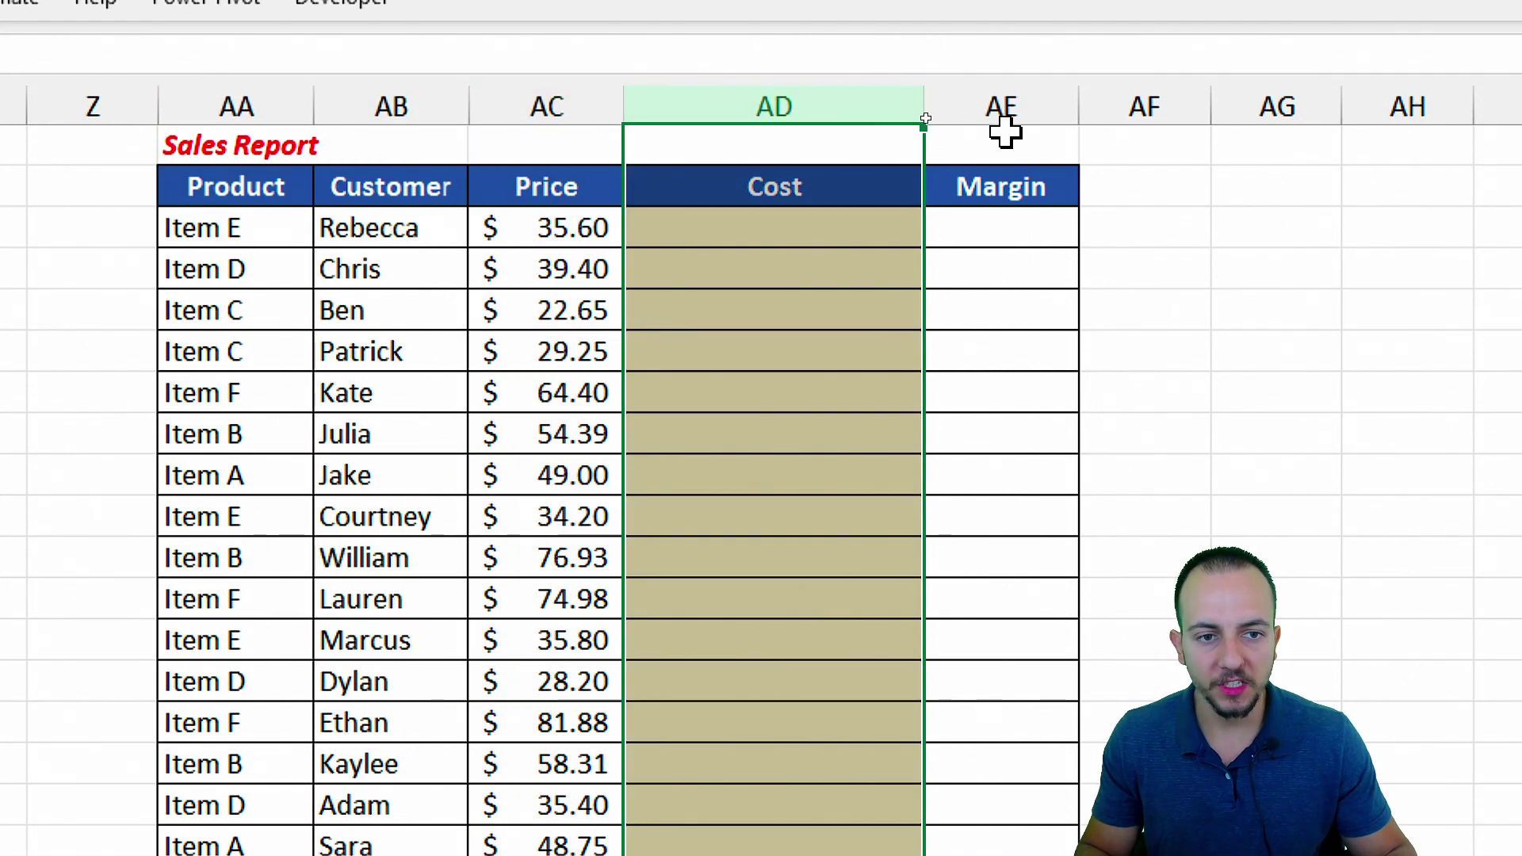
pyautogui.click(1005, 109)
pyautogui.moveTo(1009, 214); pyautogui.dragTo(1050, 507)
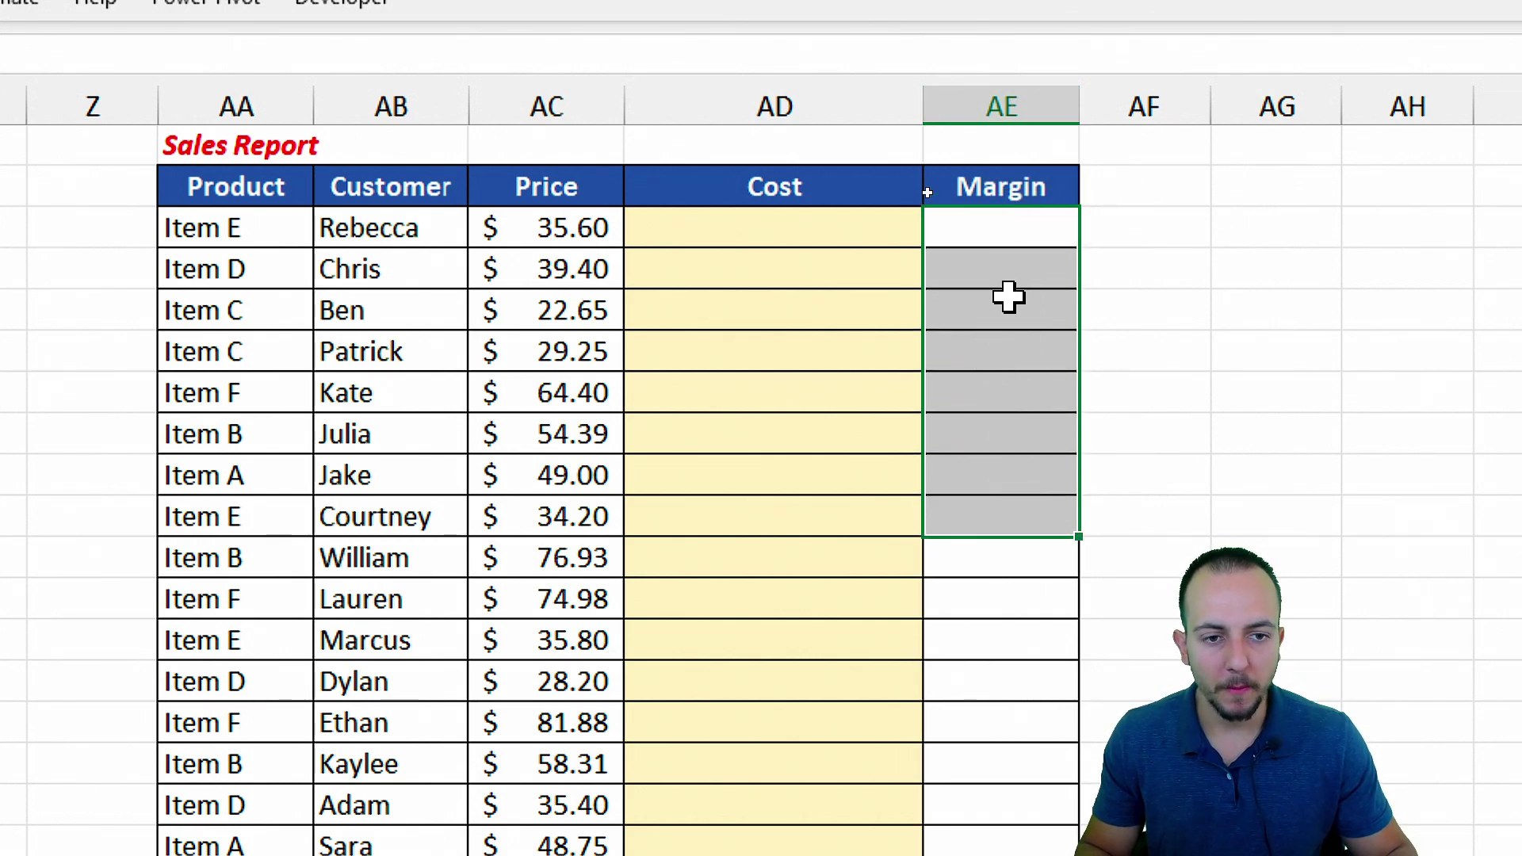
pyautogui.click(1008, 230)
pyautogui.click(983, 178)
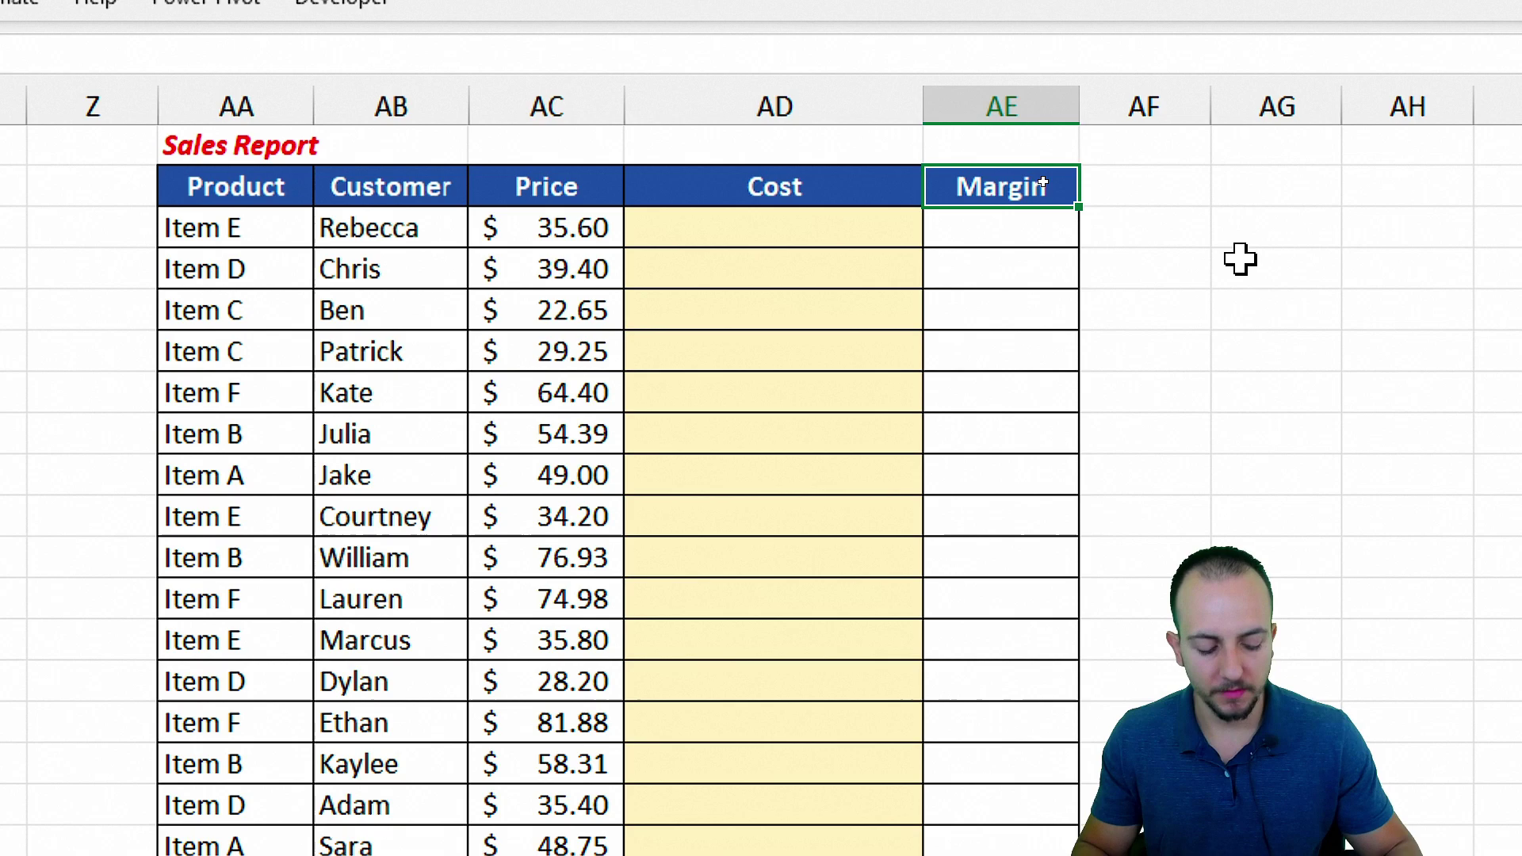
pyautogui.write('Gross Pr')
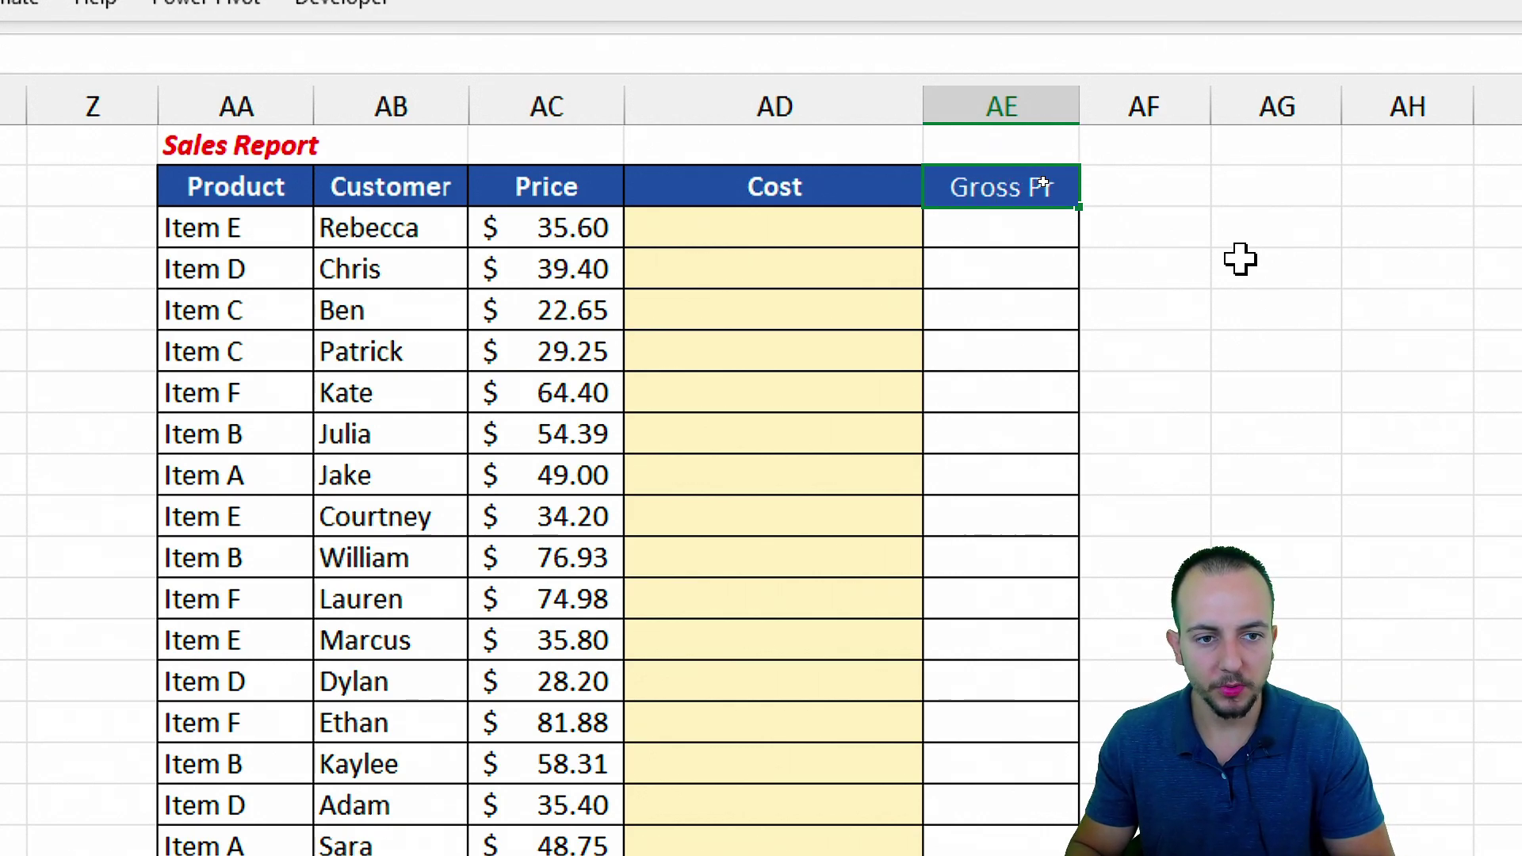
pyautogui.write('o')
pyautogui.press('Return')
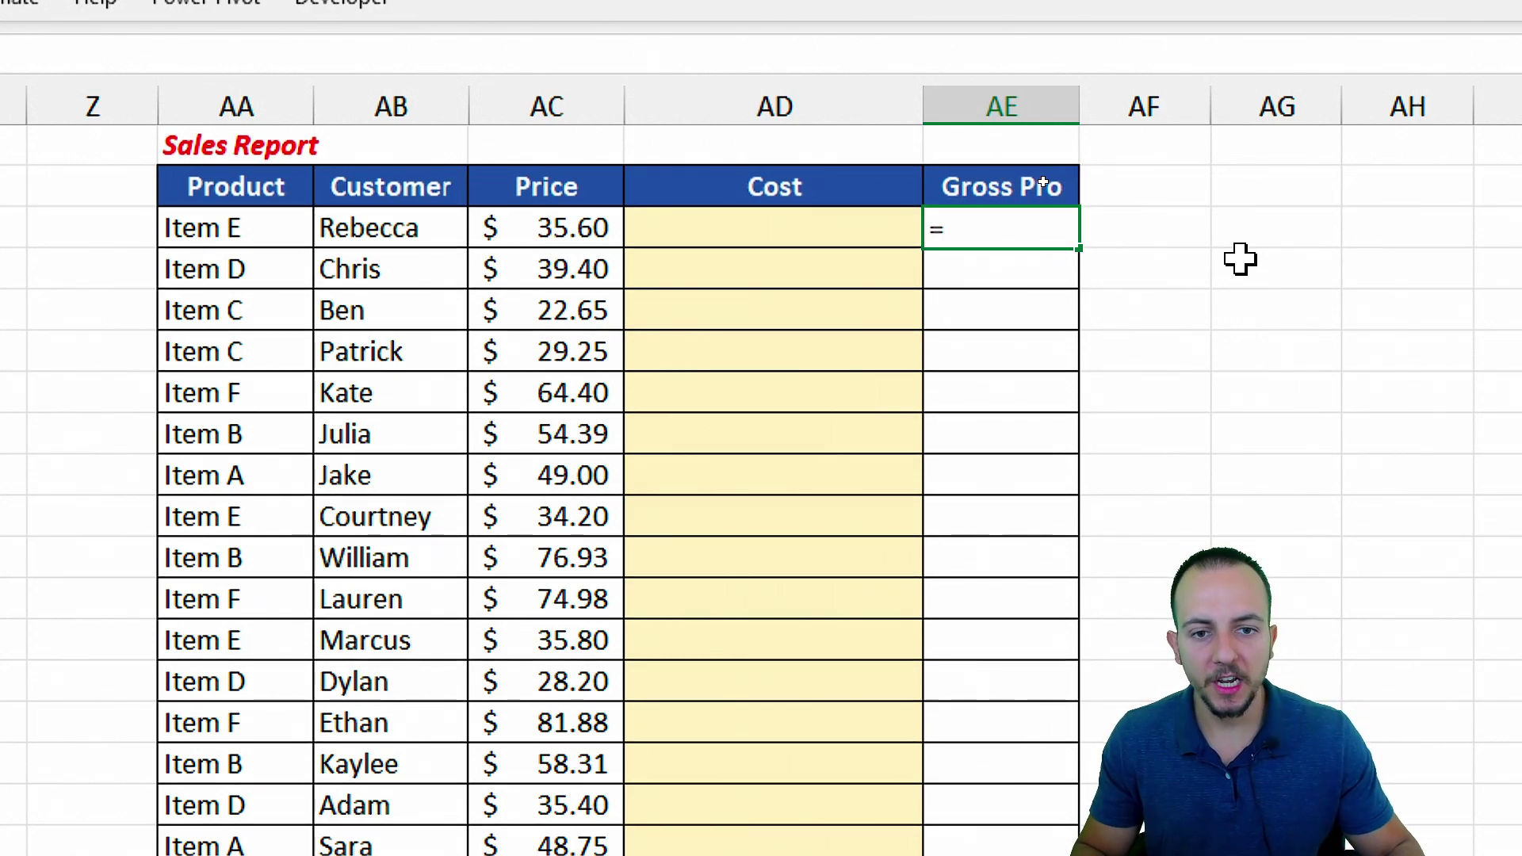
# Enter =AC3-AD3 in the first Gross Pro cell, showing $35.60
pyautogui.write('=')
pyautogui.click(581, 231)
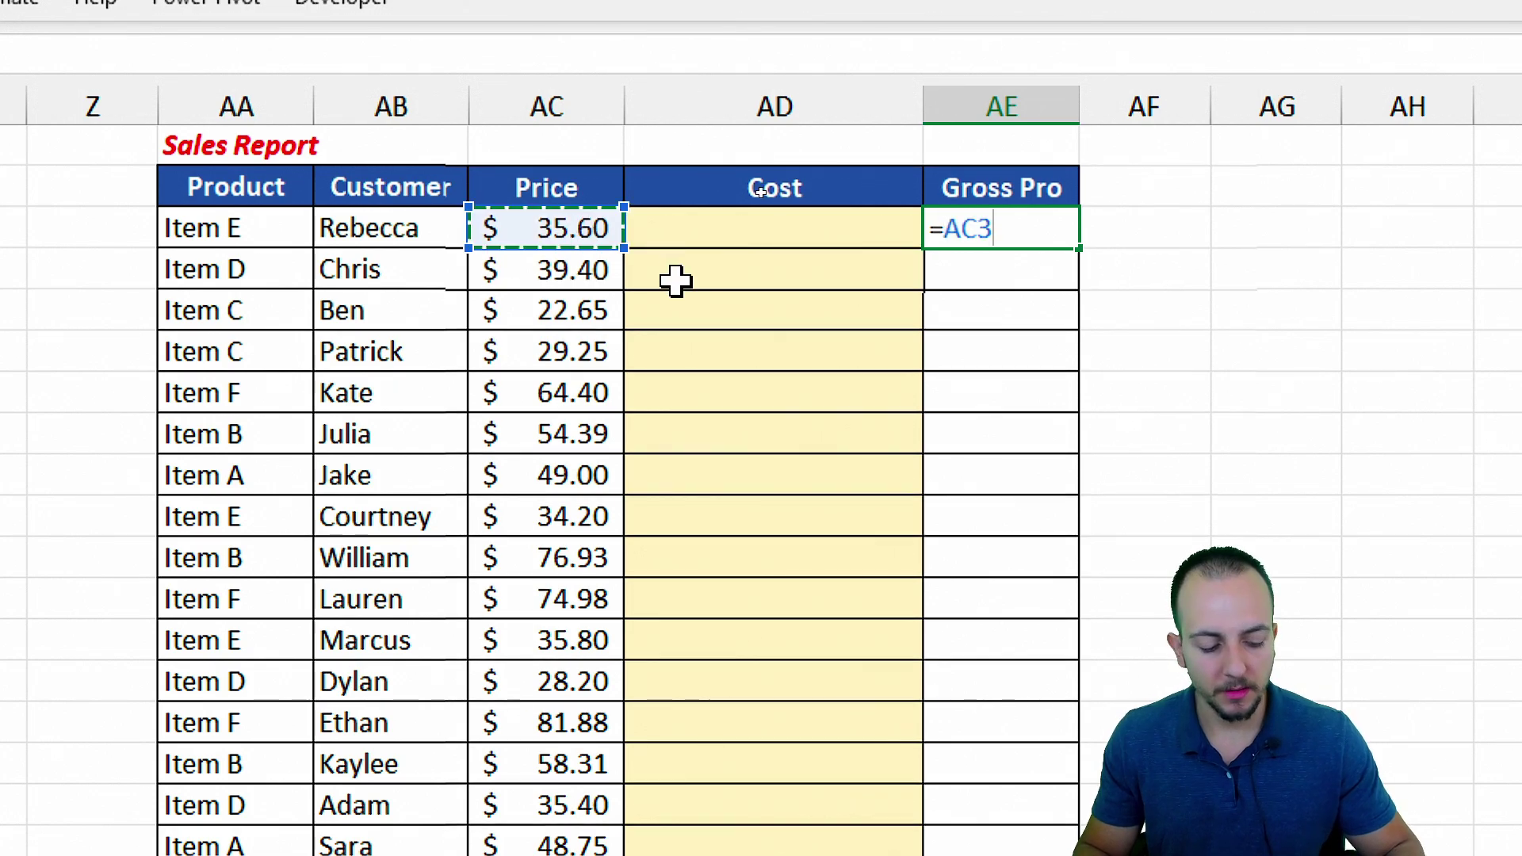
pyautogui.write('-')
pyautogui.click(783, 218)
pyautogui.press('Return')
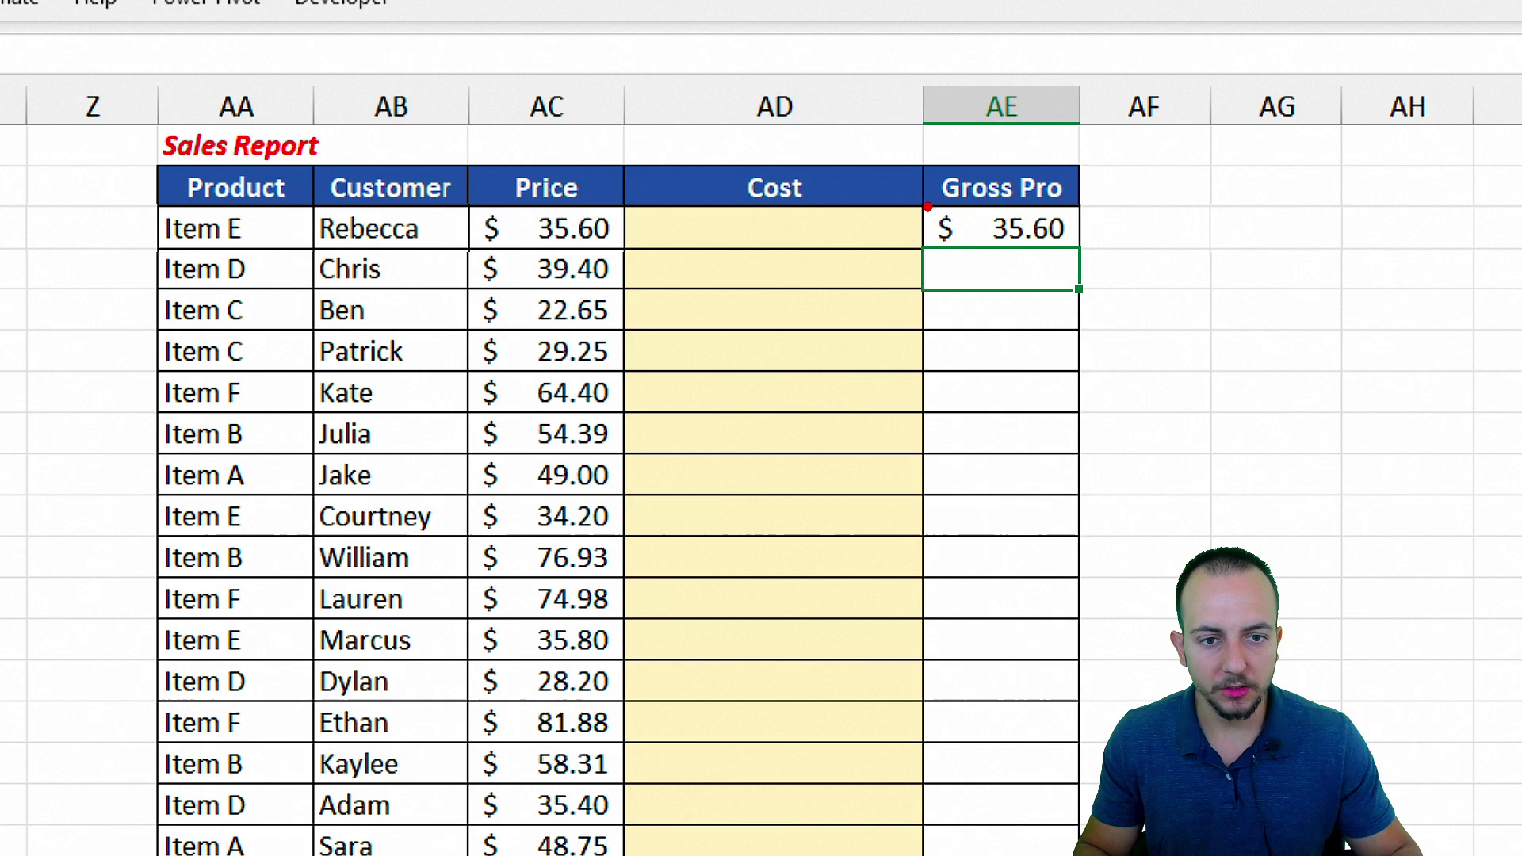
# Review the Inventory List's Product, Shelf Location and Cost data, then select the first Sales Report Cost cell
pyautogui.moveTo(927, 206); pyautogui.dragTo(1075, 254)
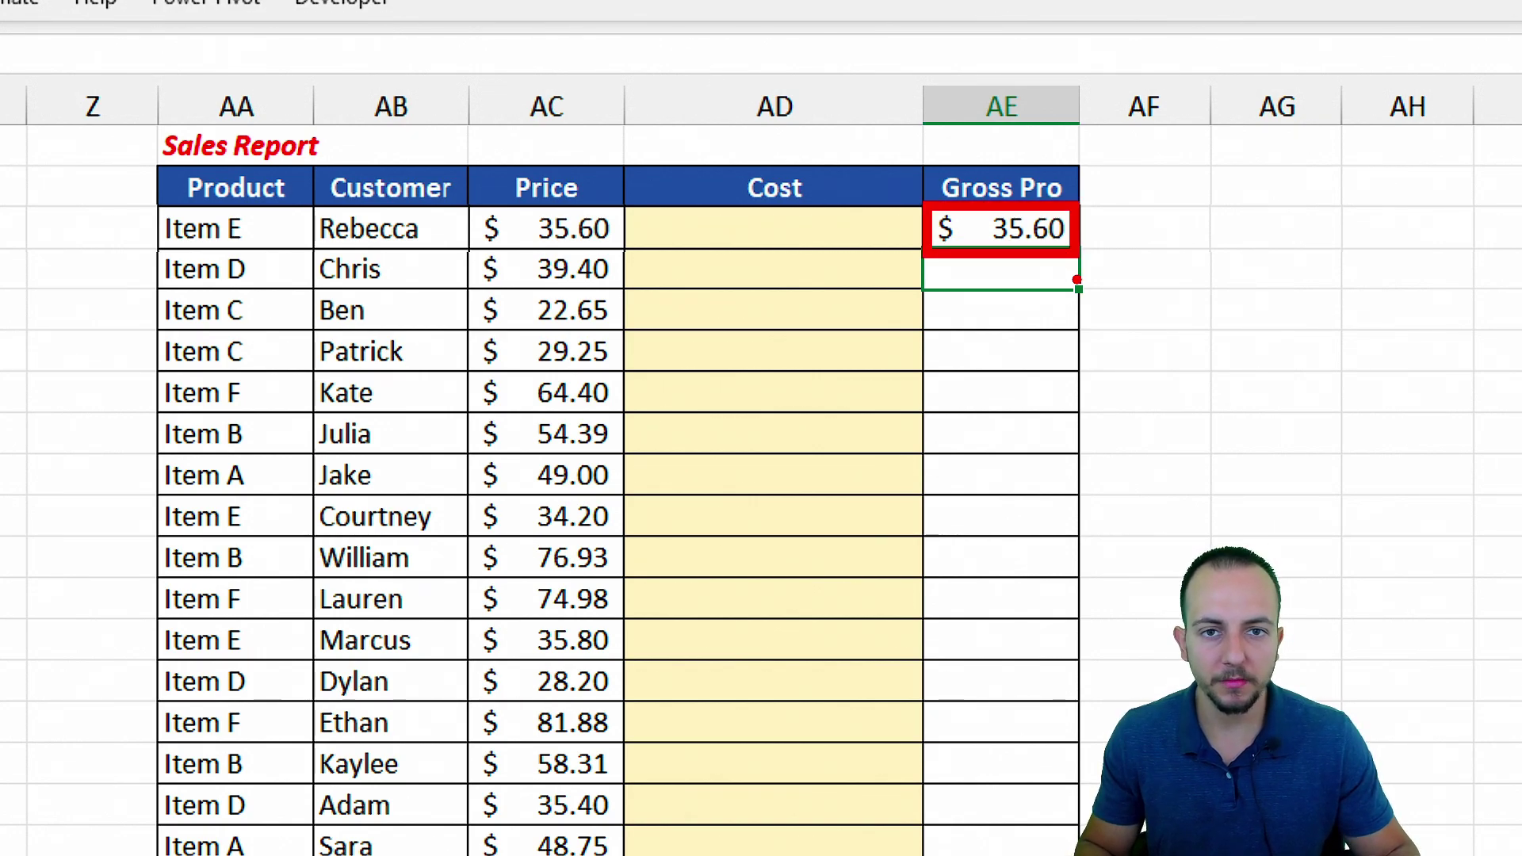
pyautogui.moveTo(736, 205)
pyautogui.mouseDown()
pyautogui.moveTo(795, 526)
pyautogui.moveTo(824, 850)
pyautogui.mouseUp()
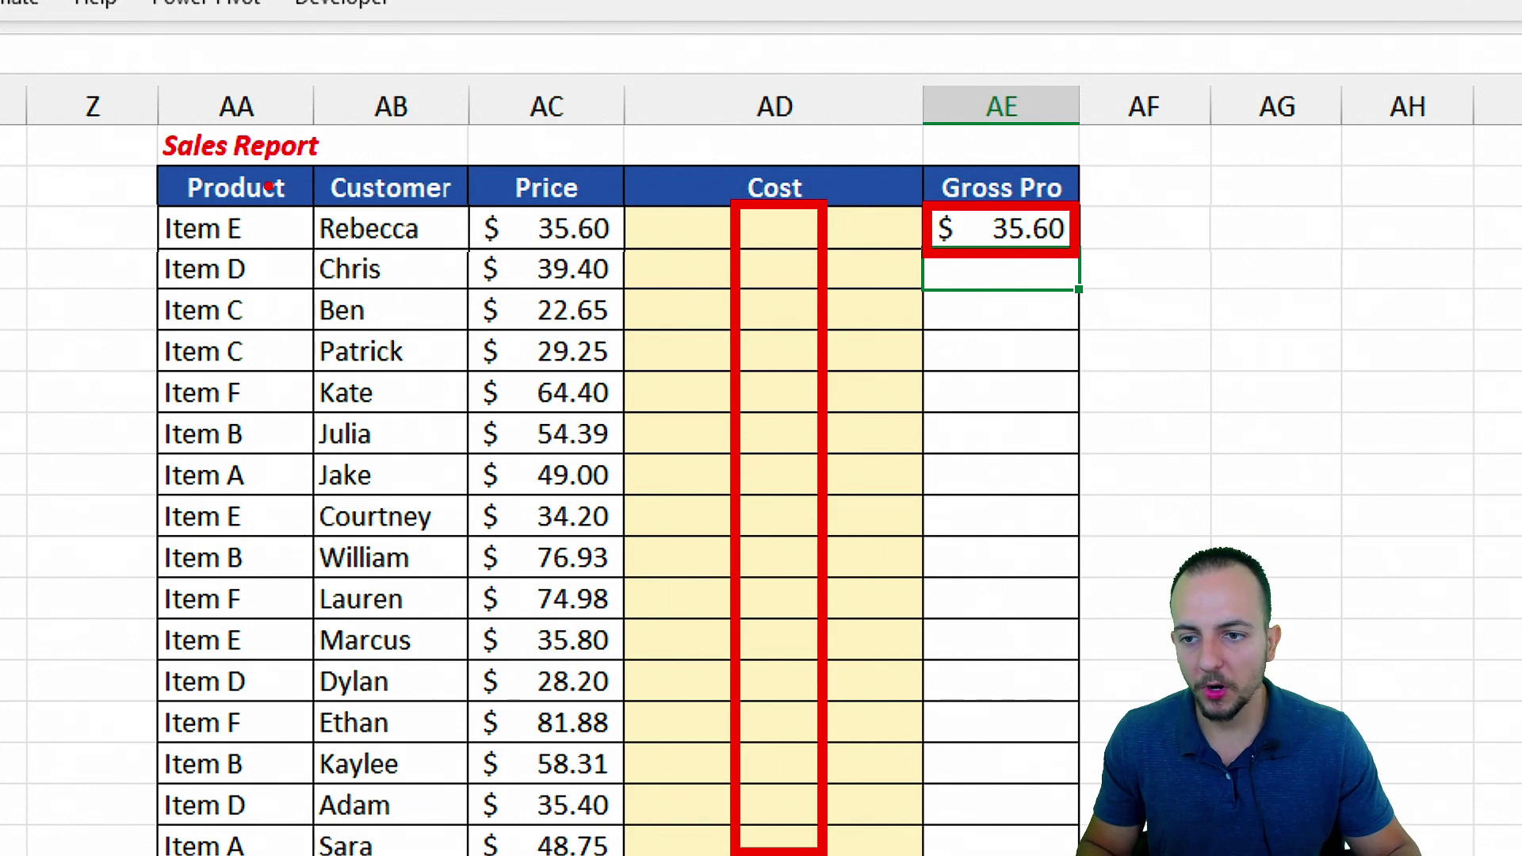
pyautogui.moveTo(158, 206); pyautogui.dragTo(310, 773)
pyautogui.hotkey('ctrl', 'z')
pyautogui.hotkey('ctrl', 'z')
pyautogui.hotkey('ctrl', 'z')
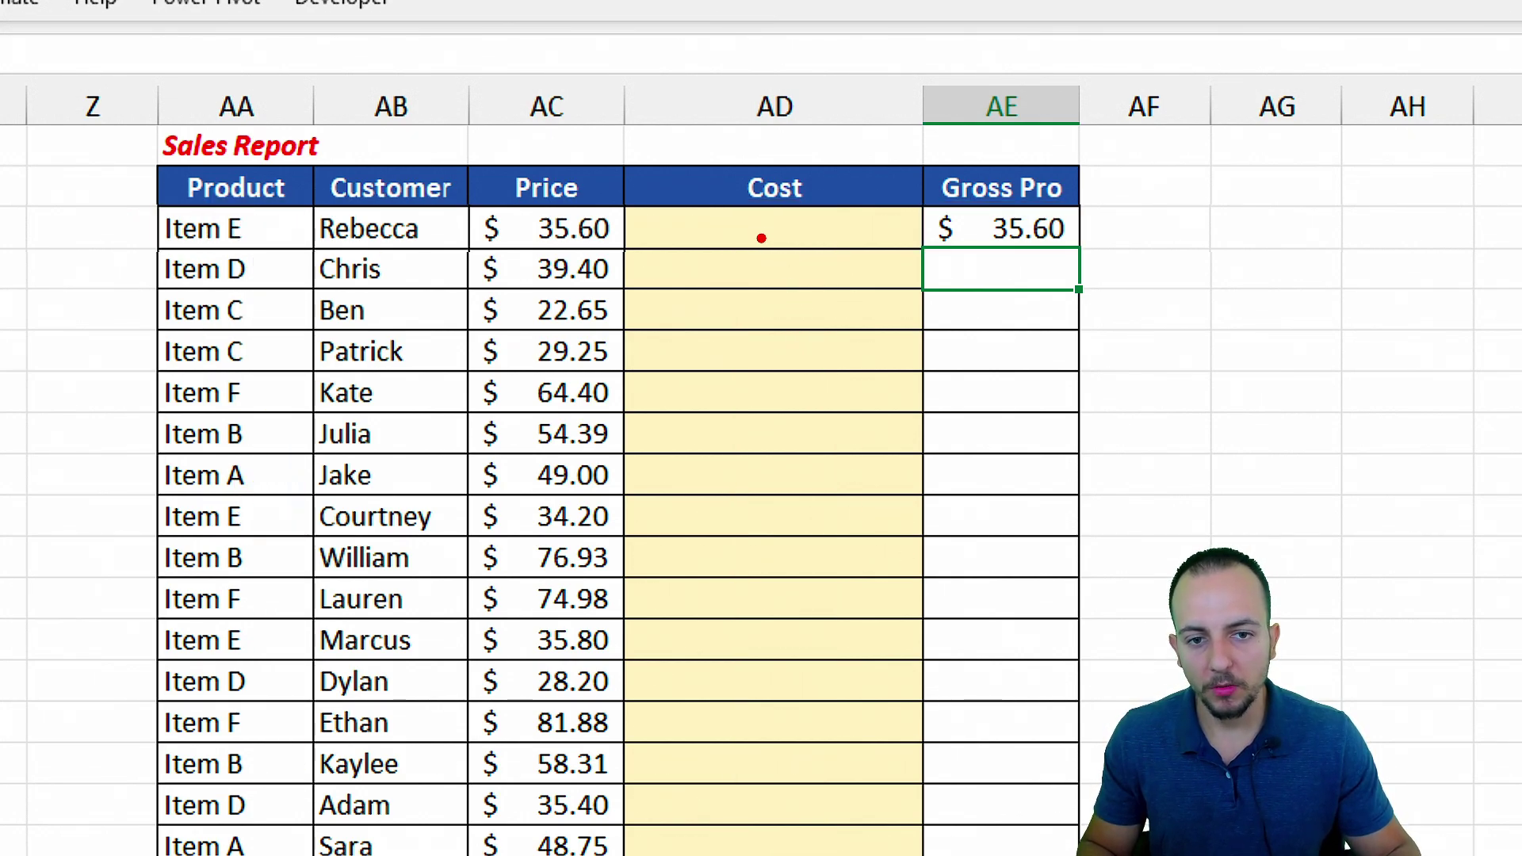
pyautogui.moveTo(738, 205); pyautogui.dragTo(829, 851)
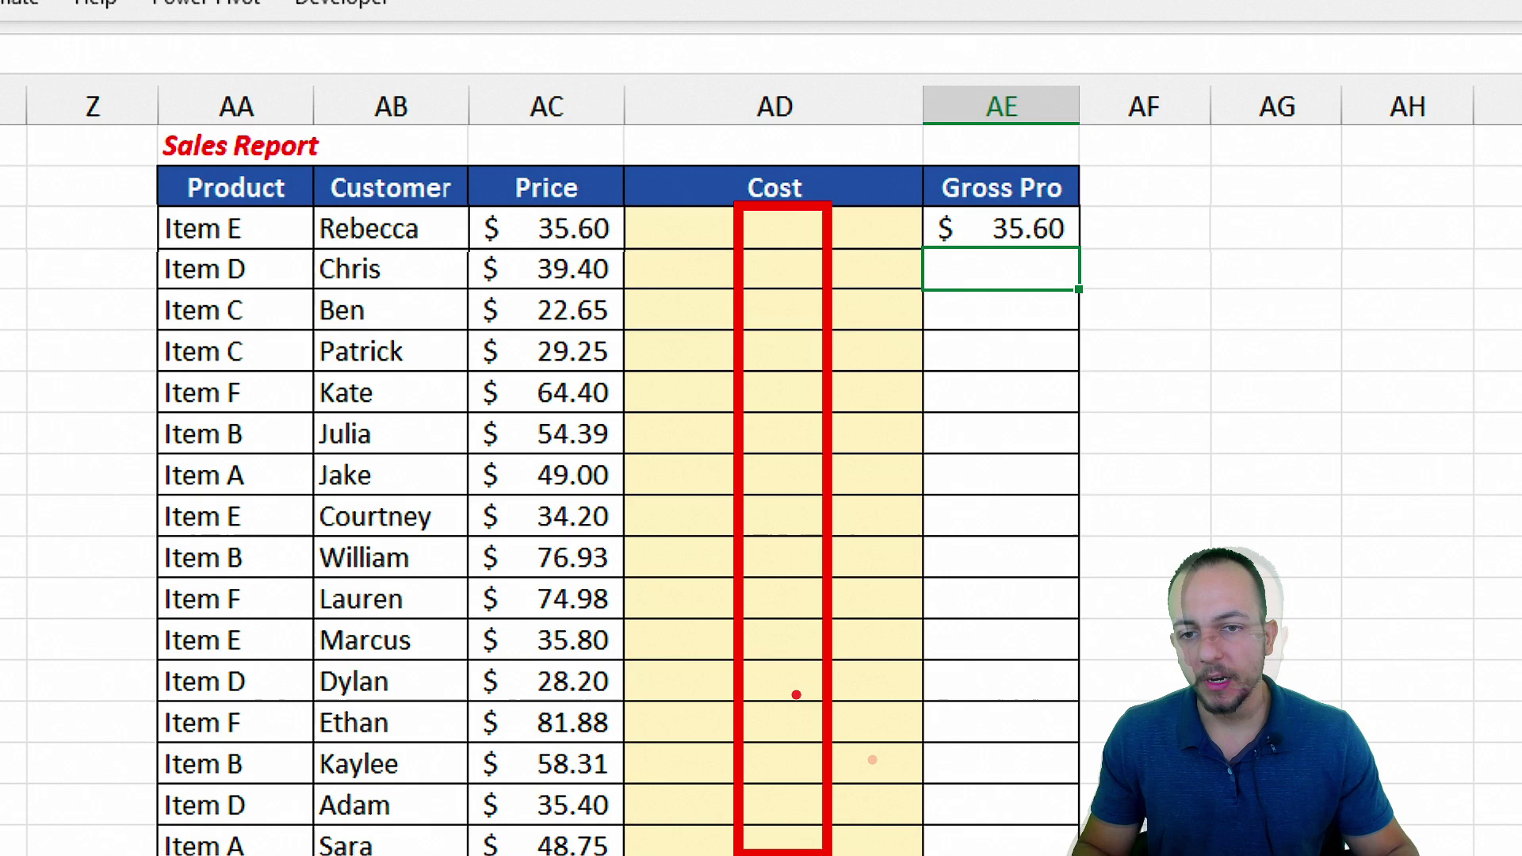
pyautogui.moveTo(737, 228); pyautogui.dragTo(717, 555)
pyautogui.hotkey('shift', 'space')
pyautogui.click(261, 200)
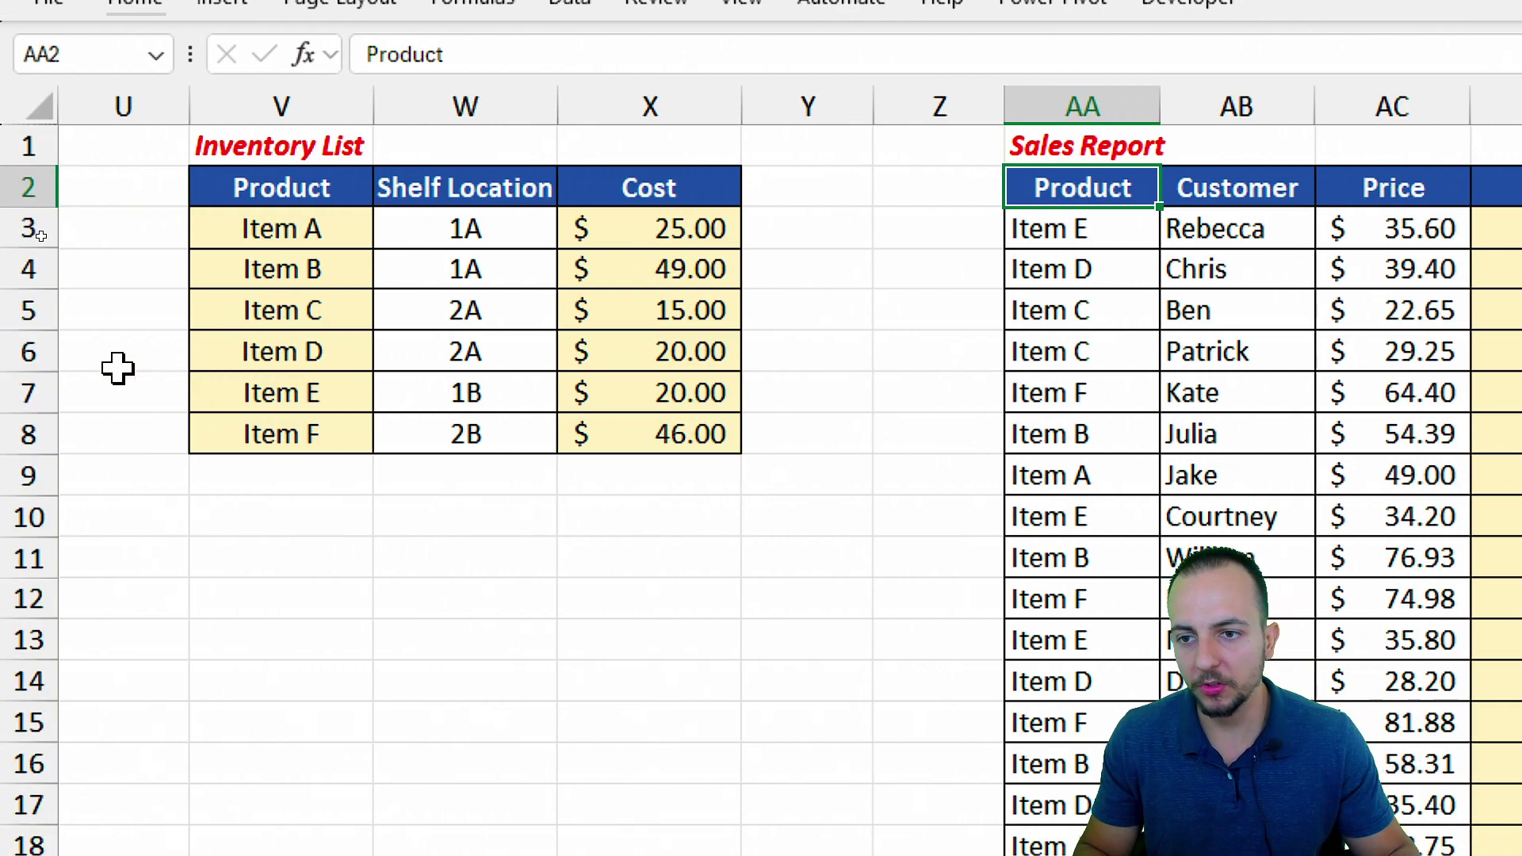
pyautogui.moveTo(274, 187); pyautogui.dragTo(432, 444)
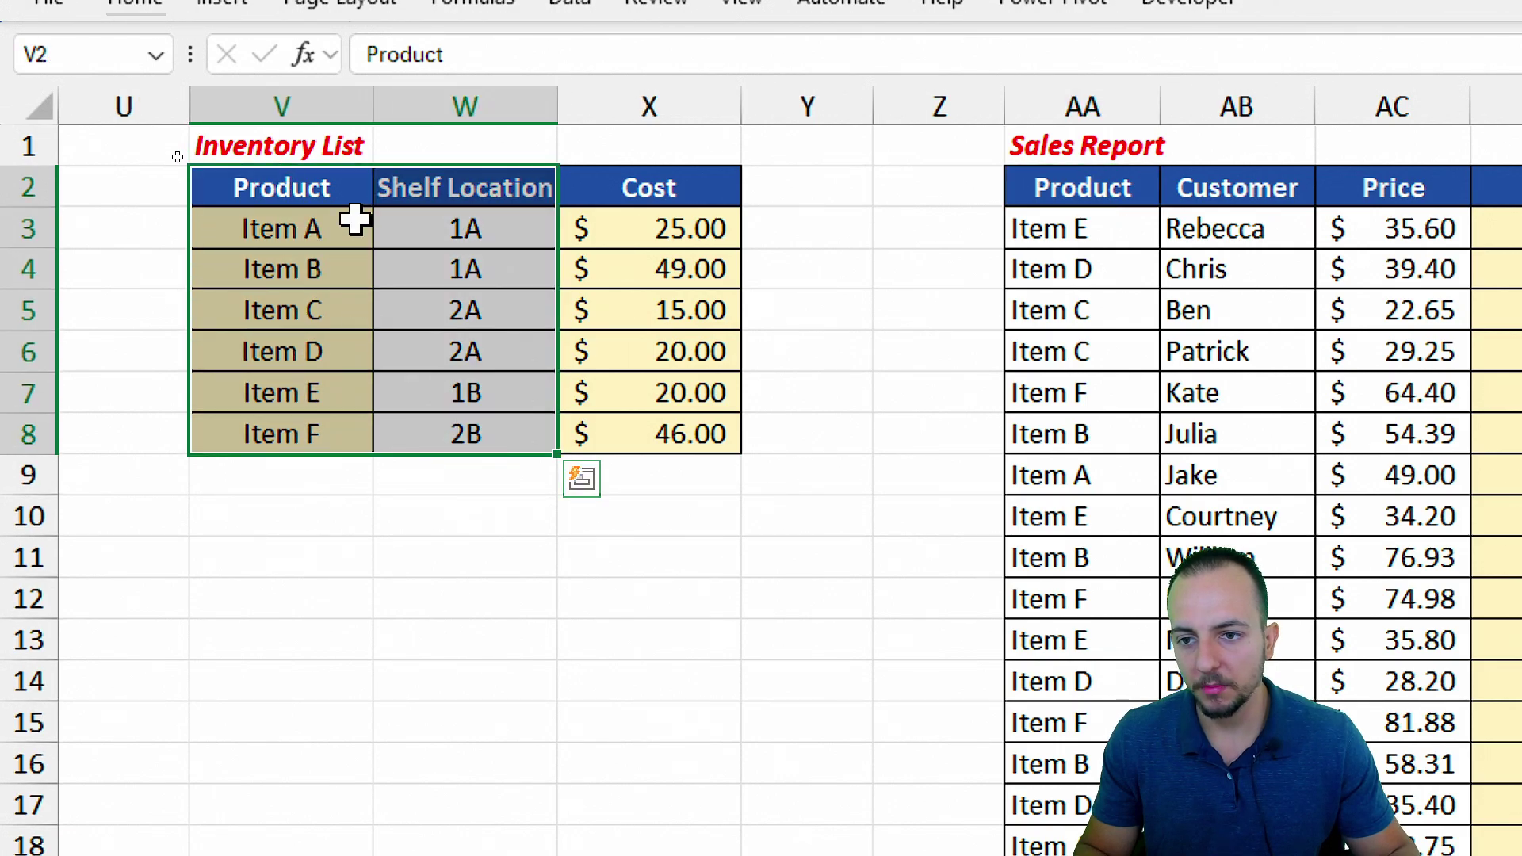
pyautogui.moveTo(693, 191)
pyautogui.mouseDown()
pyautogui.moveTo(665, 448)
pyautogui.moveTo(401, 406)
pyautogui.moveTo(424, 421)
pyautogui.mouseUp()
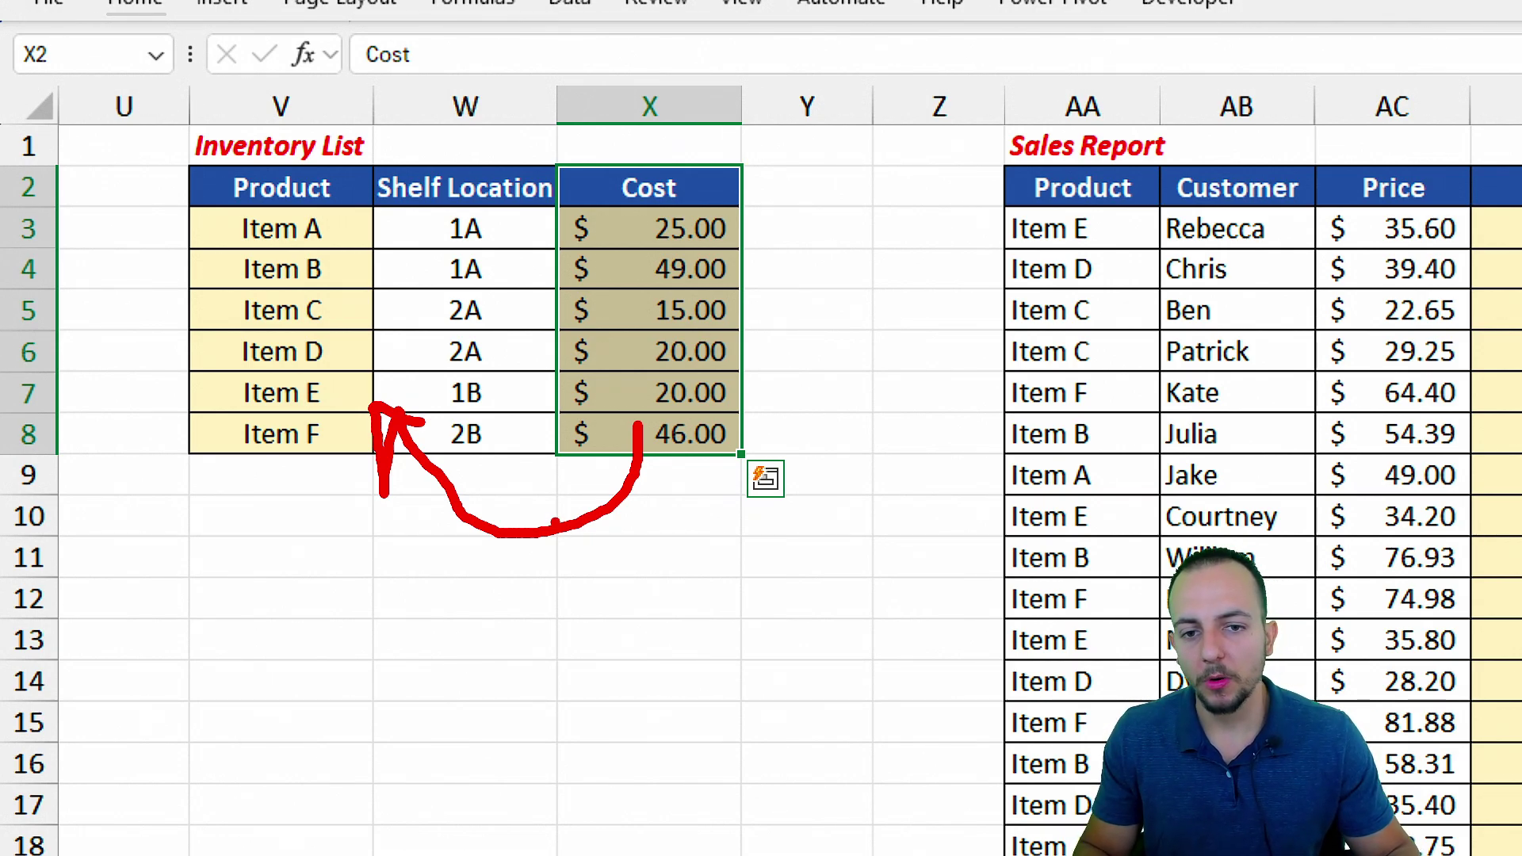
pyautogui.press('Escape')
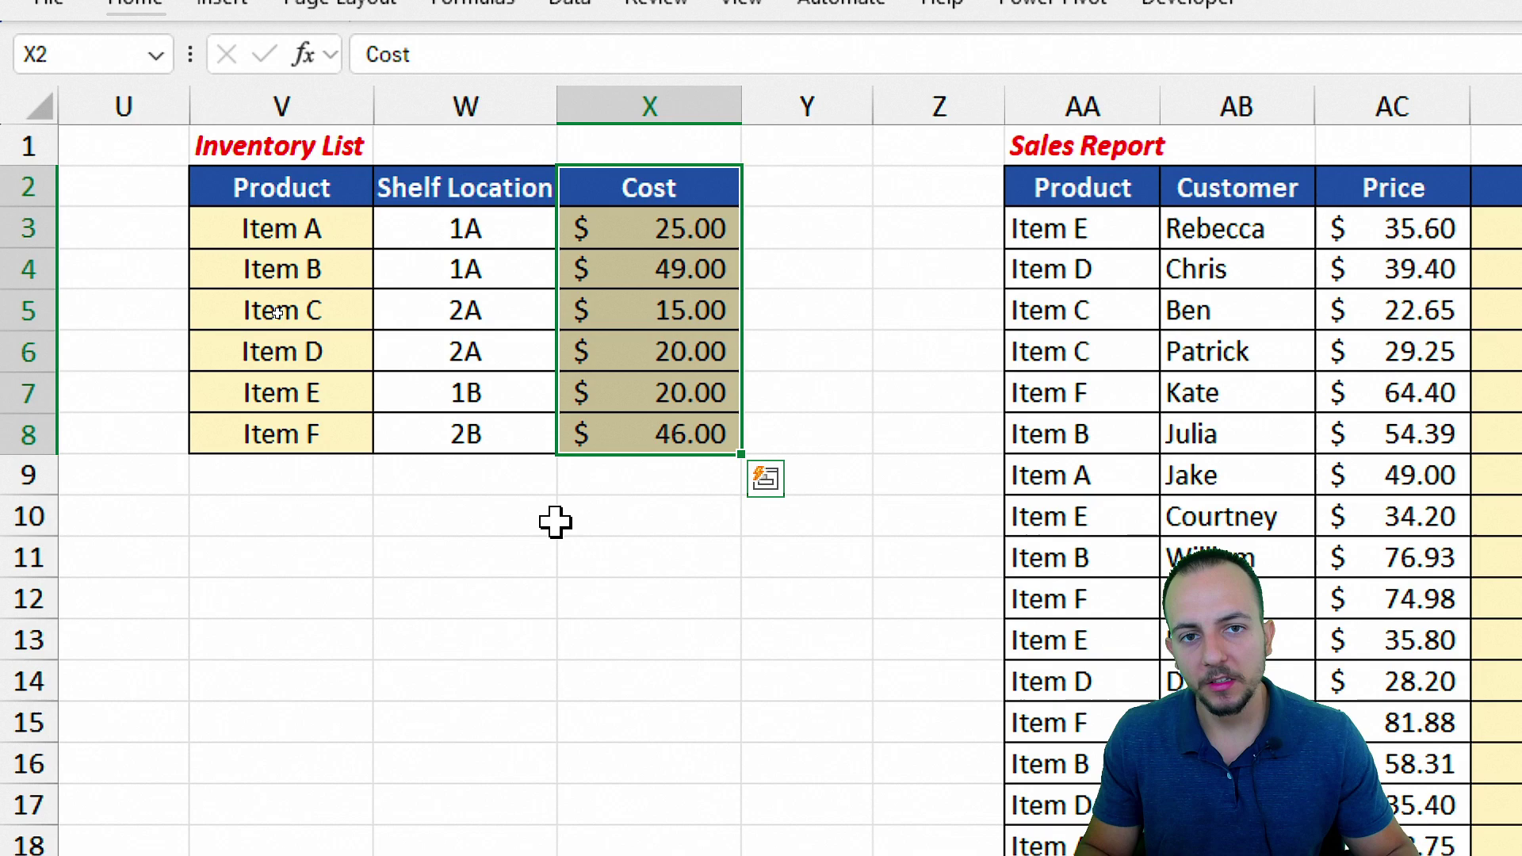
pyautogui.click(649, 198)
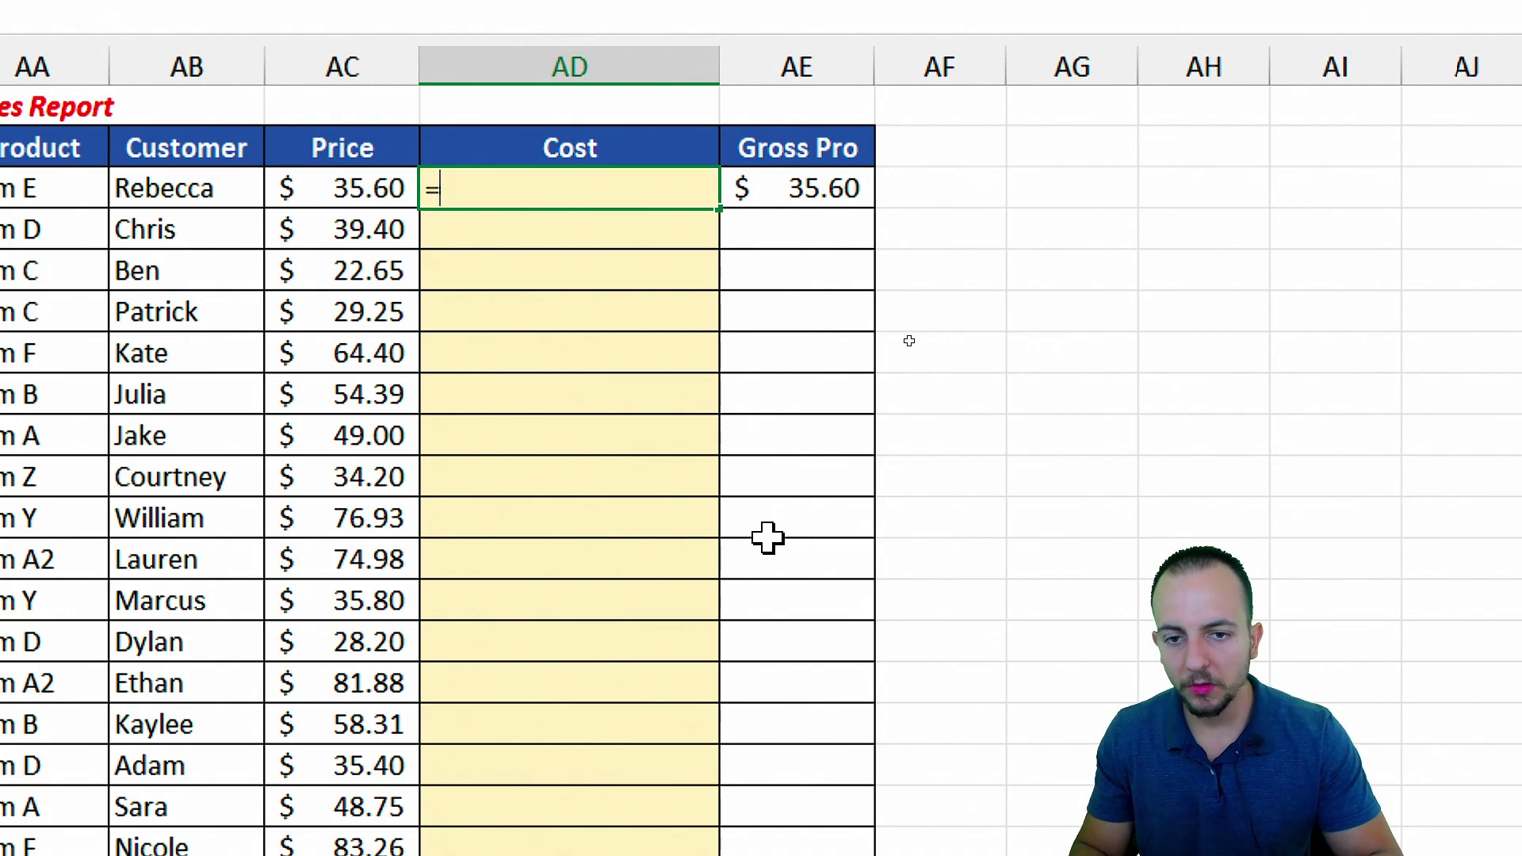
# Start a VLOOKUP in AD3 with AA3 as the lookup value and columns V:X as the table
pyautogui.write('vlook')
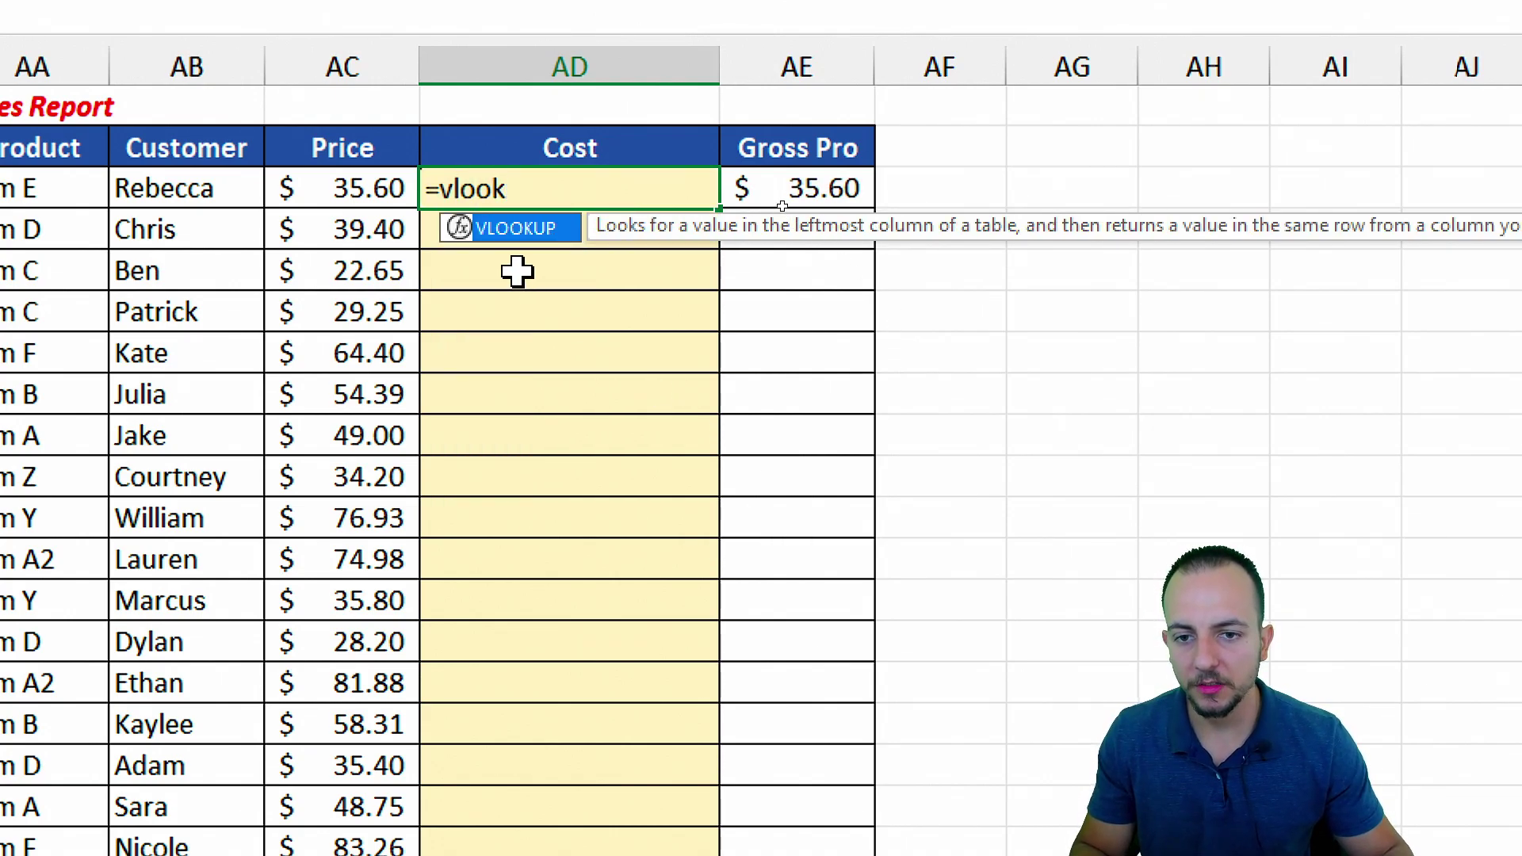
pyautogui.press('Tab')
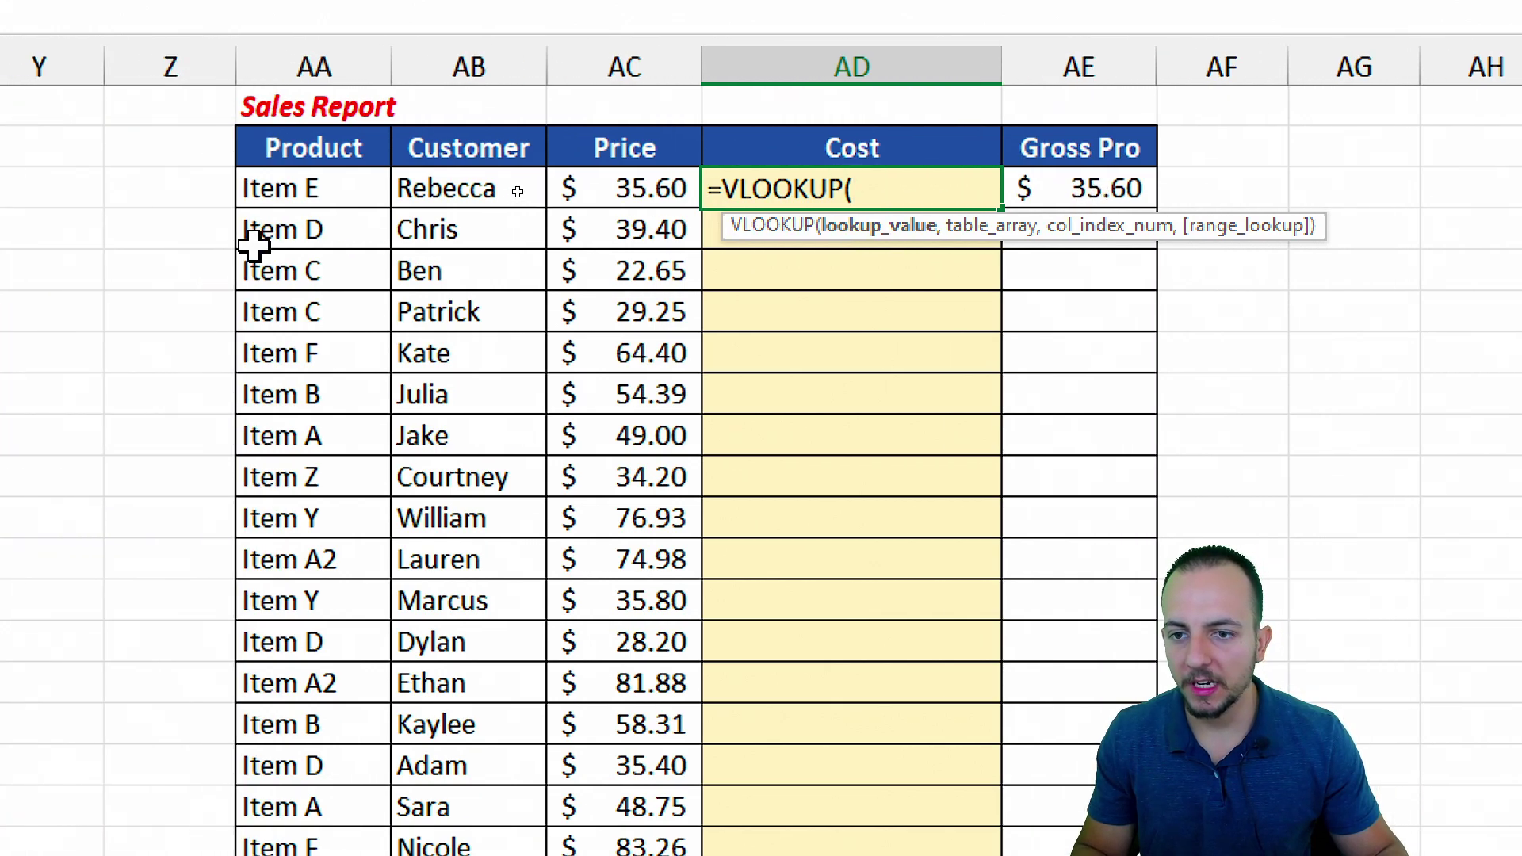
pyautogui.click(66, 188)
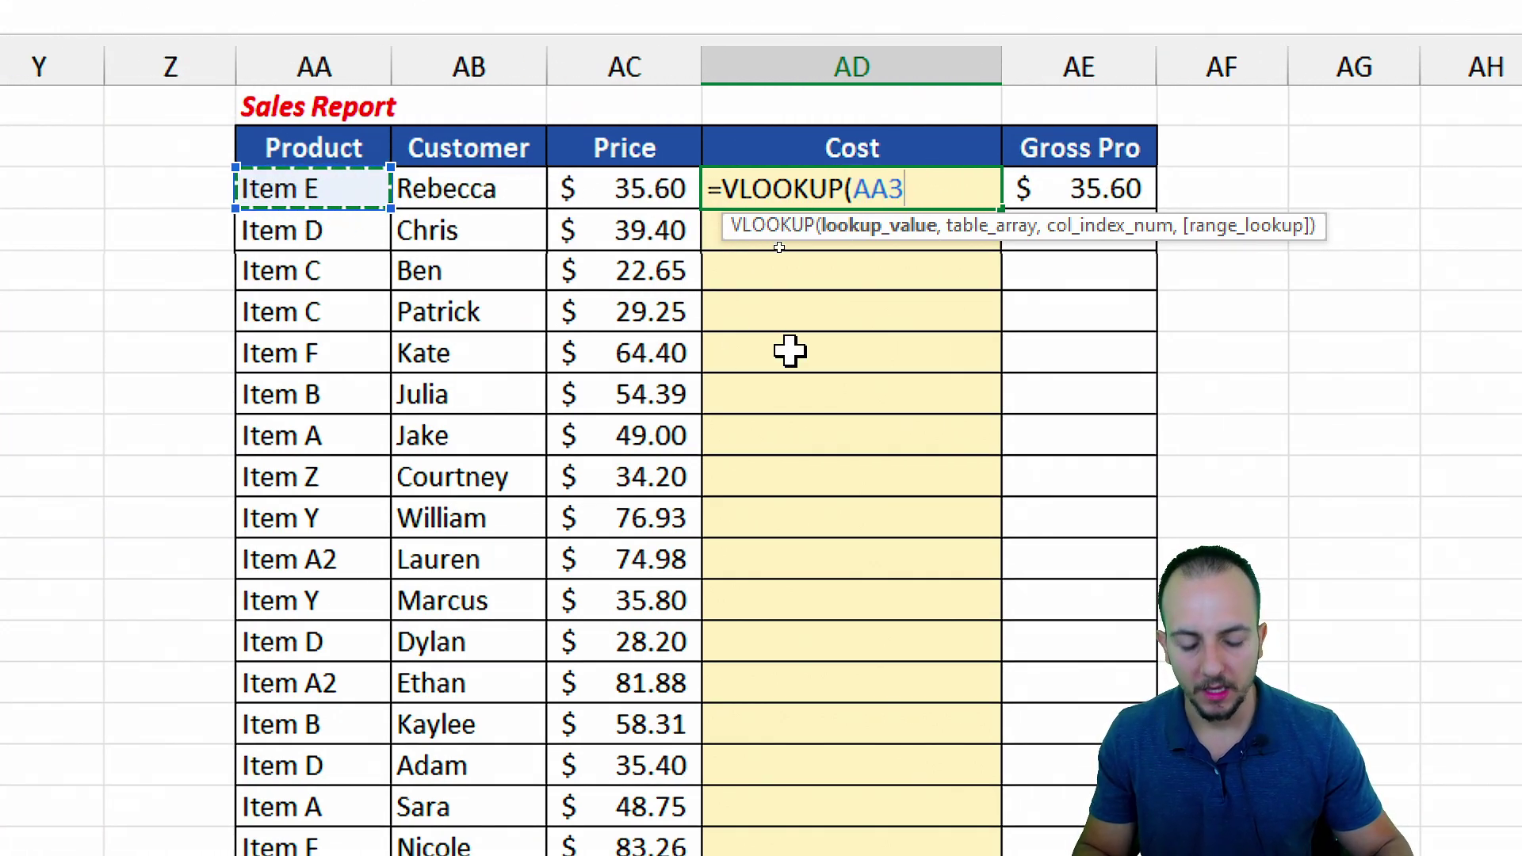
pyautogui.write(',')
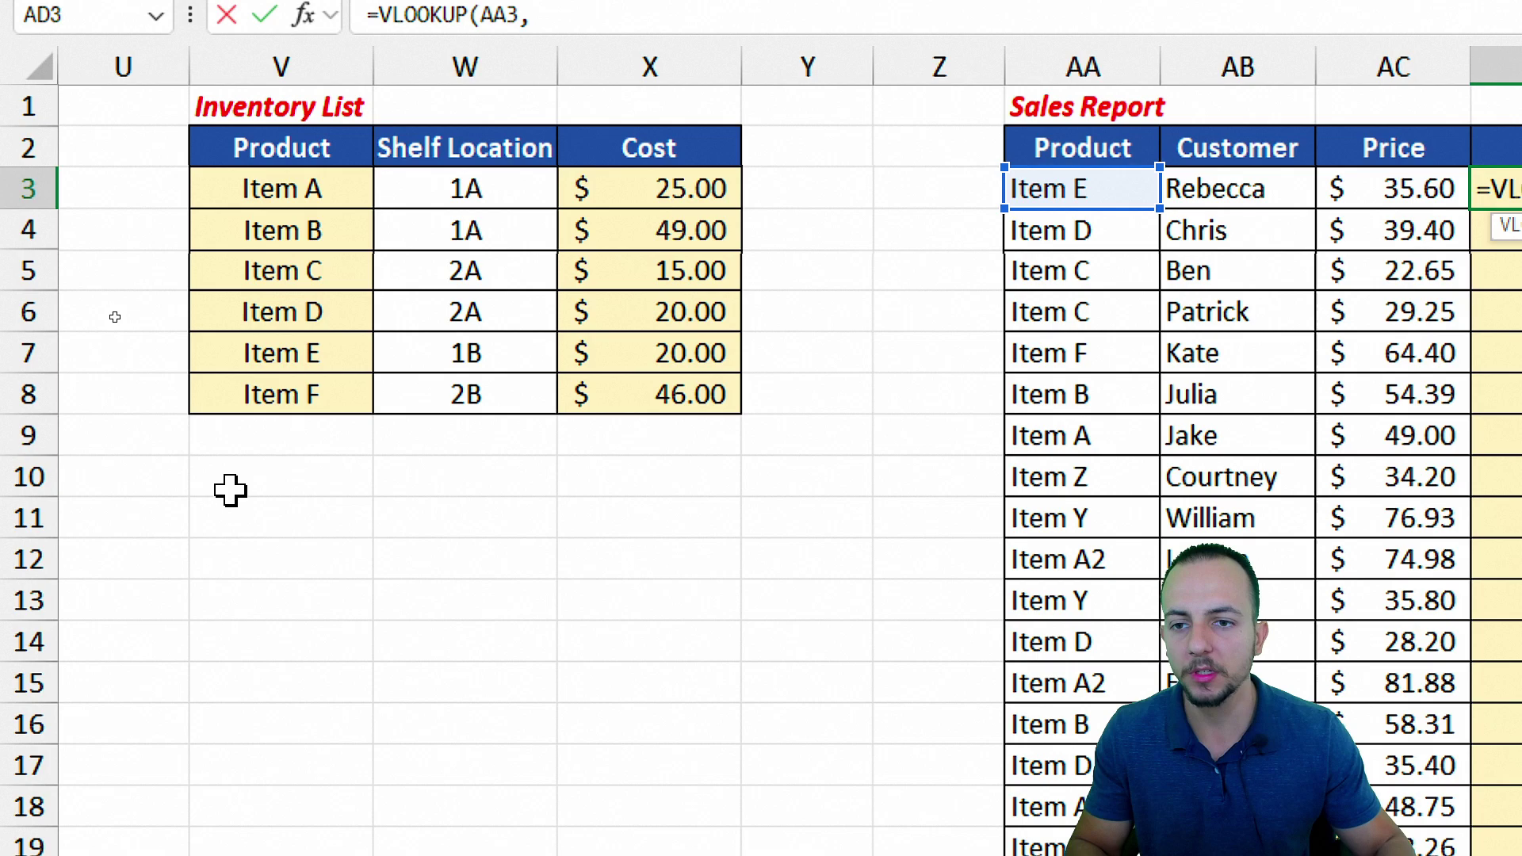
pyautogui.moveTo(330, 57); pyautogui.dragTo(626, 75)
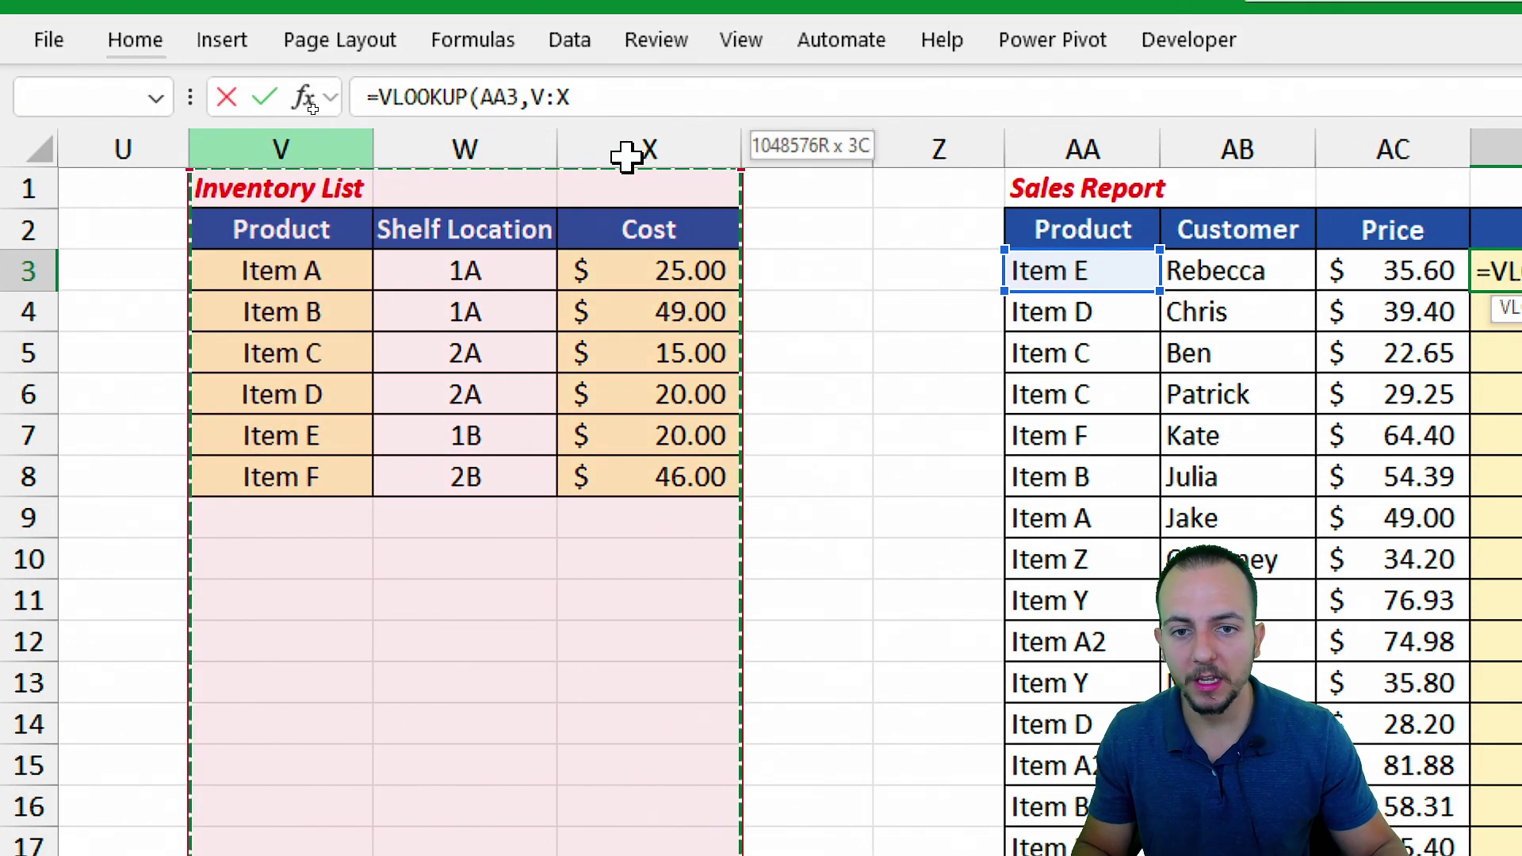
pyautogui.moveTo(626, 156); pyautogui.dragTo(631, 163)
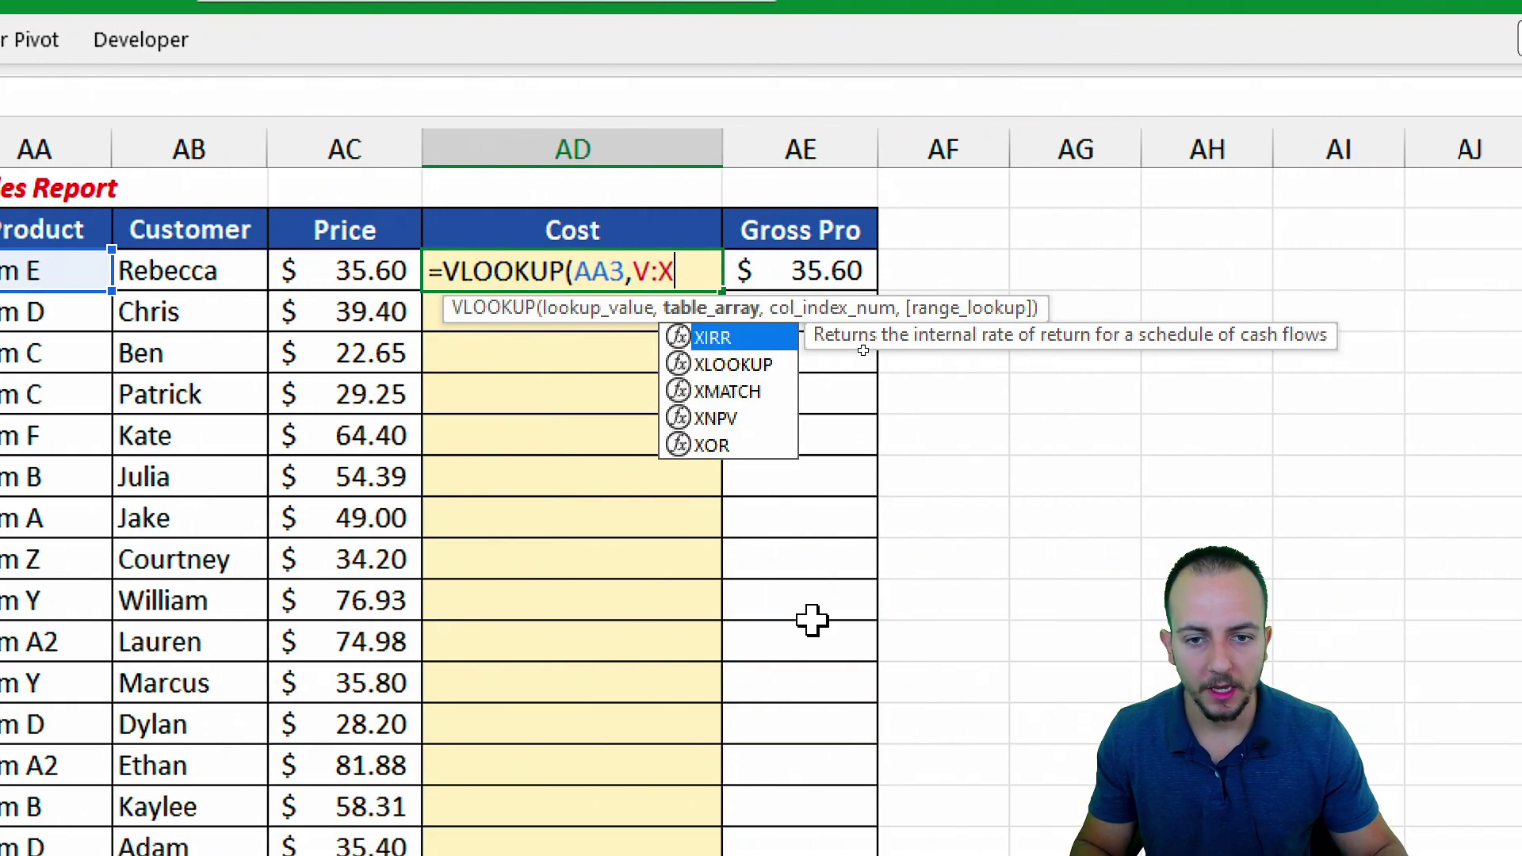
pyautogui.write(',')
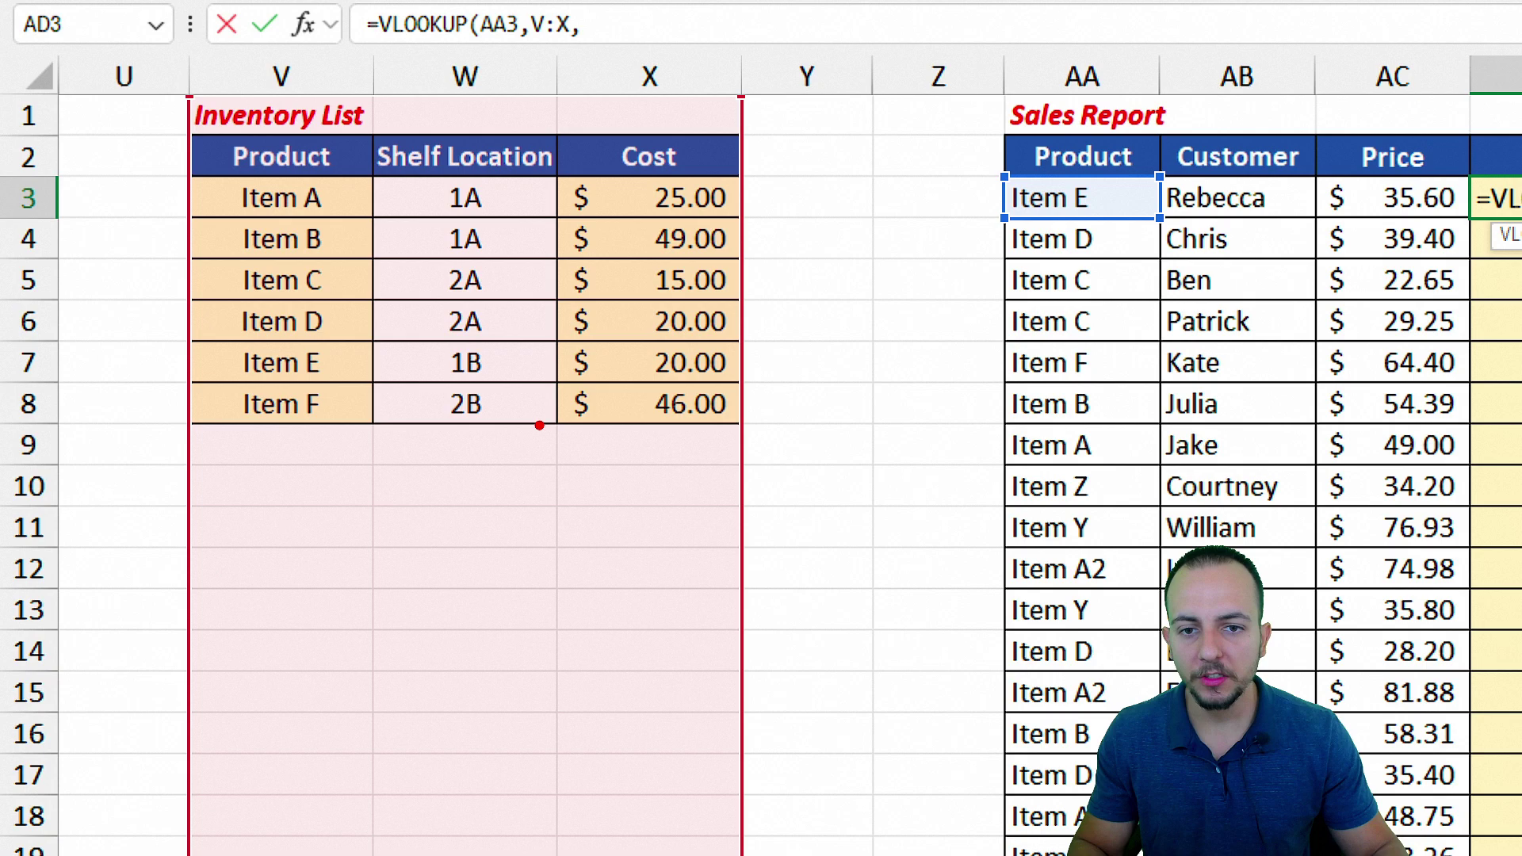
# Finish the lookup with column index 3 and FALSE, giving =VLOOKUP(AA3,V:X,3,FALSE)
pyautogui.moveTo(604, 118); pyautogui.dragTo(720, 179)
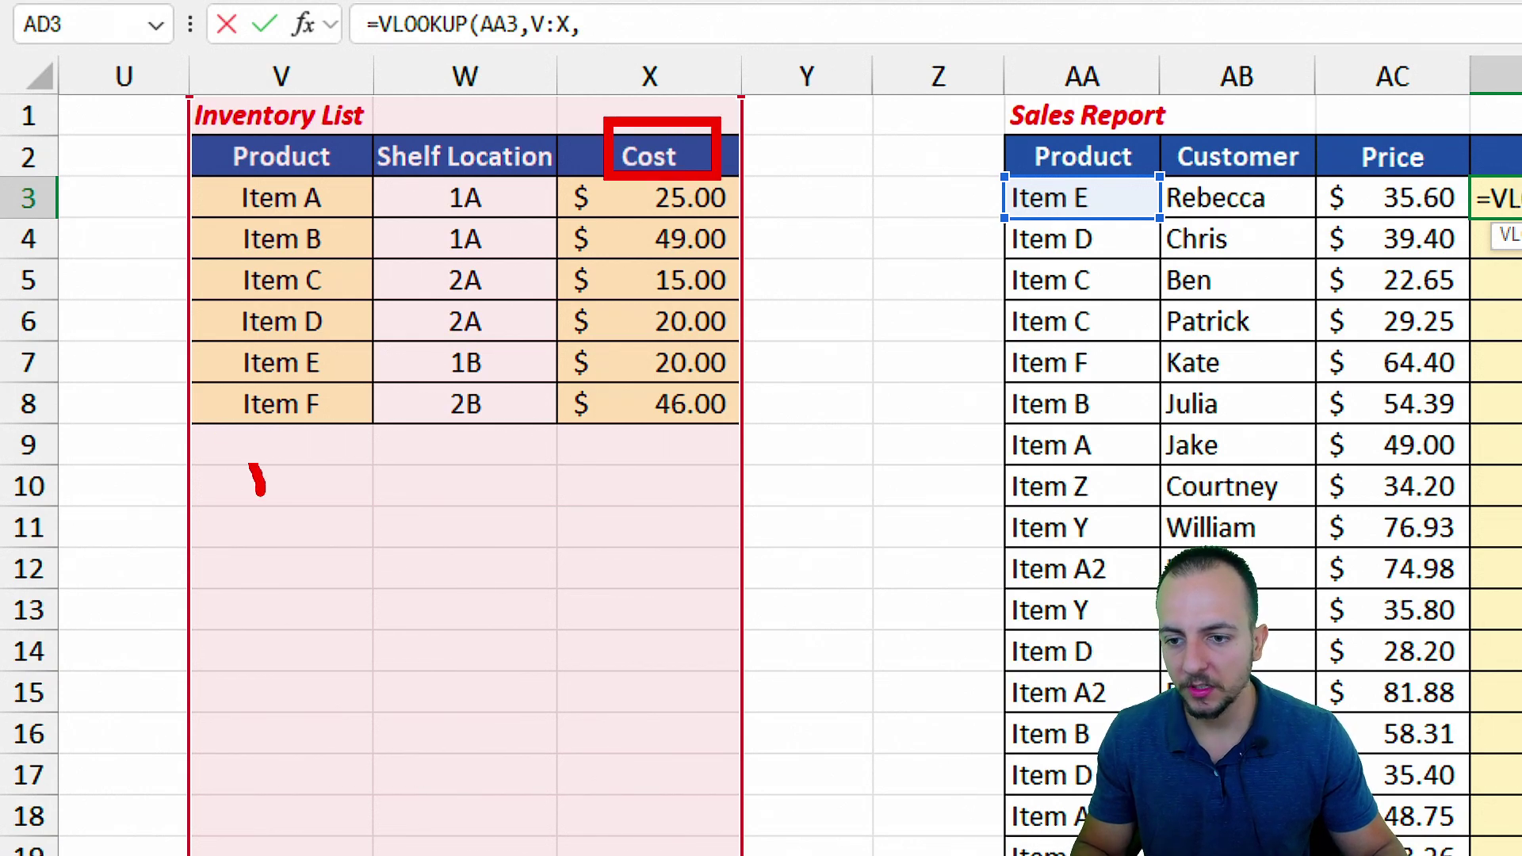
pyautogui.moveTo(260, 493); pyautogui.dragTo(179, 566)
pyautogui.moveTo(418, 466)
pyautogui.mouseDown()
pyautogui.moveTo(408, 542)
pyautogui.moveTo(519, 558)
pyautogui.mouseUp()
pyautogui.moveTo(634, 456); pyautogui.dragTo(608, 565)
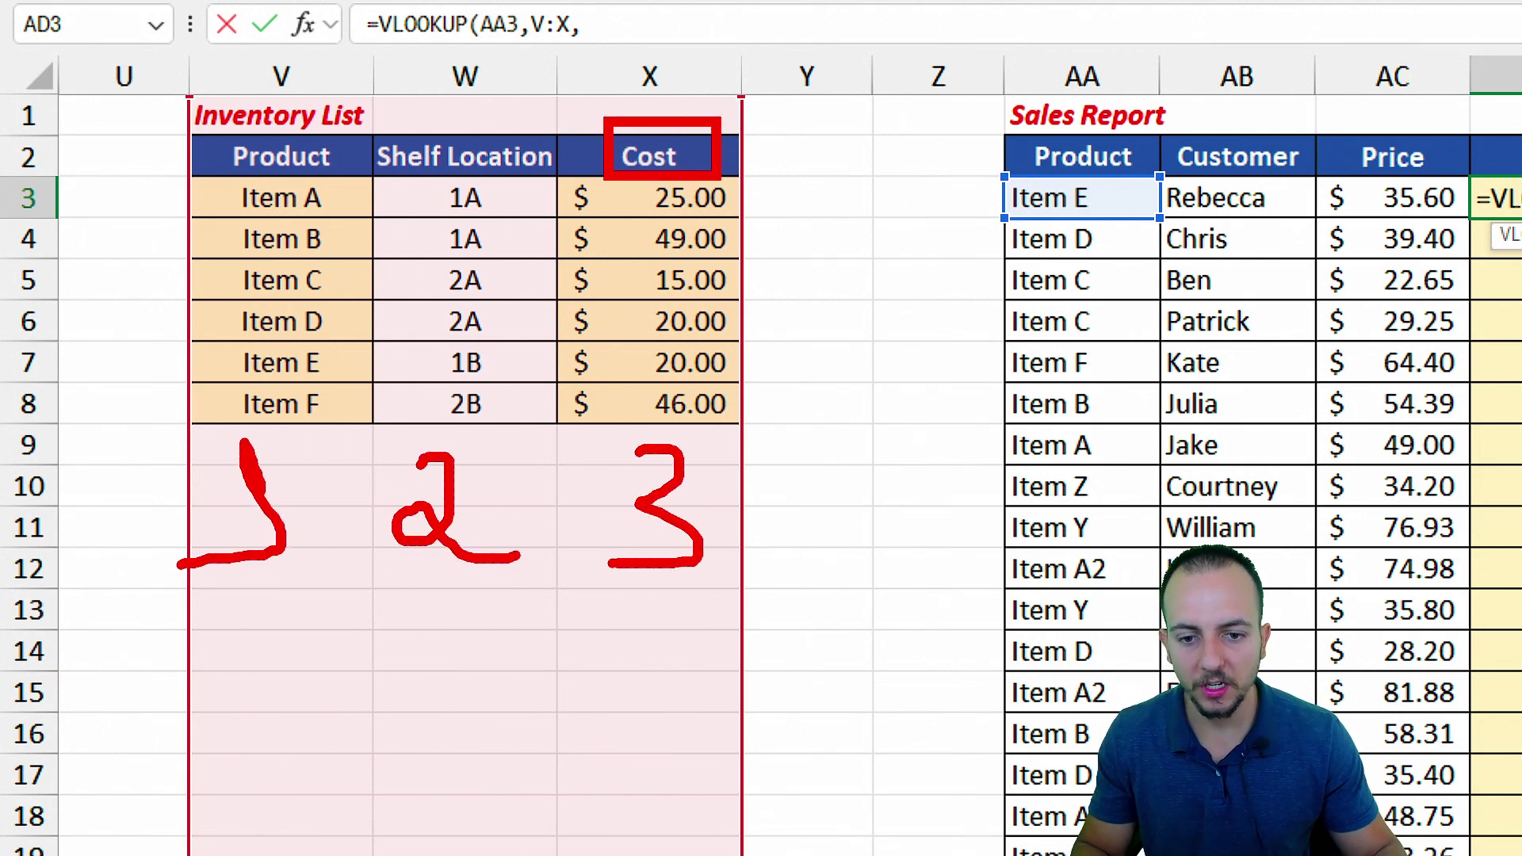
pyautogui.moveTo(597, 390)
pyautogui.mouseDown()
pyautogui.moveTo(721, 558)
pyautogui.moveTo(730, 606)
pyautogui.mouseUp()
pyautogui.moveTo(760, 507); pyautogui.dragTo(850, 458)
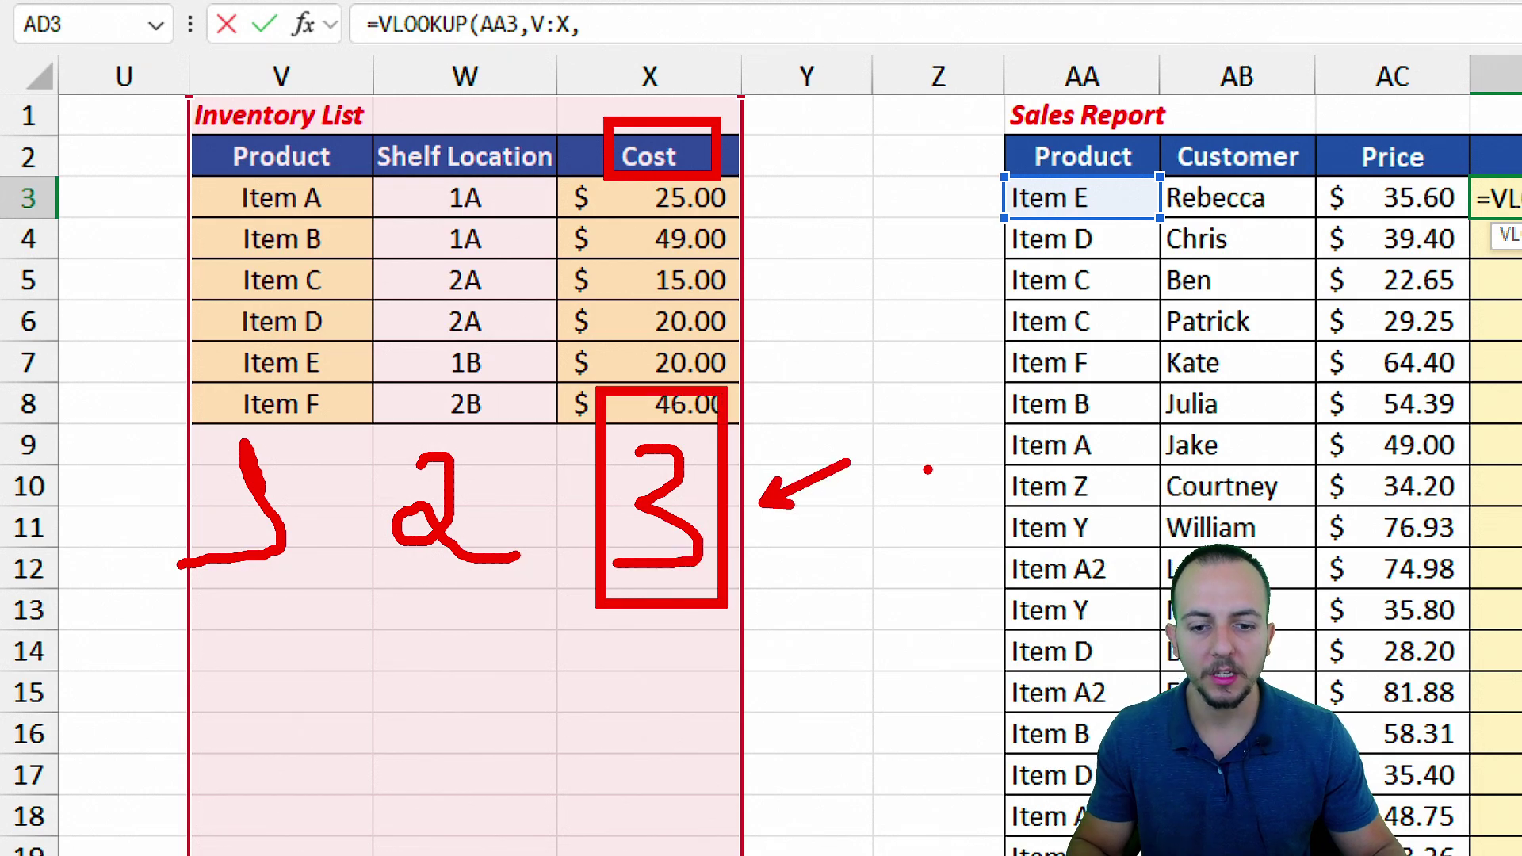
pyautogui.press('Escape')
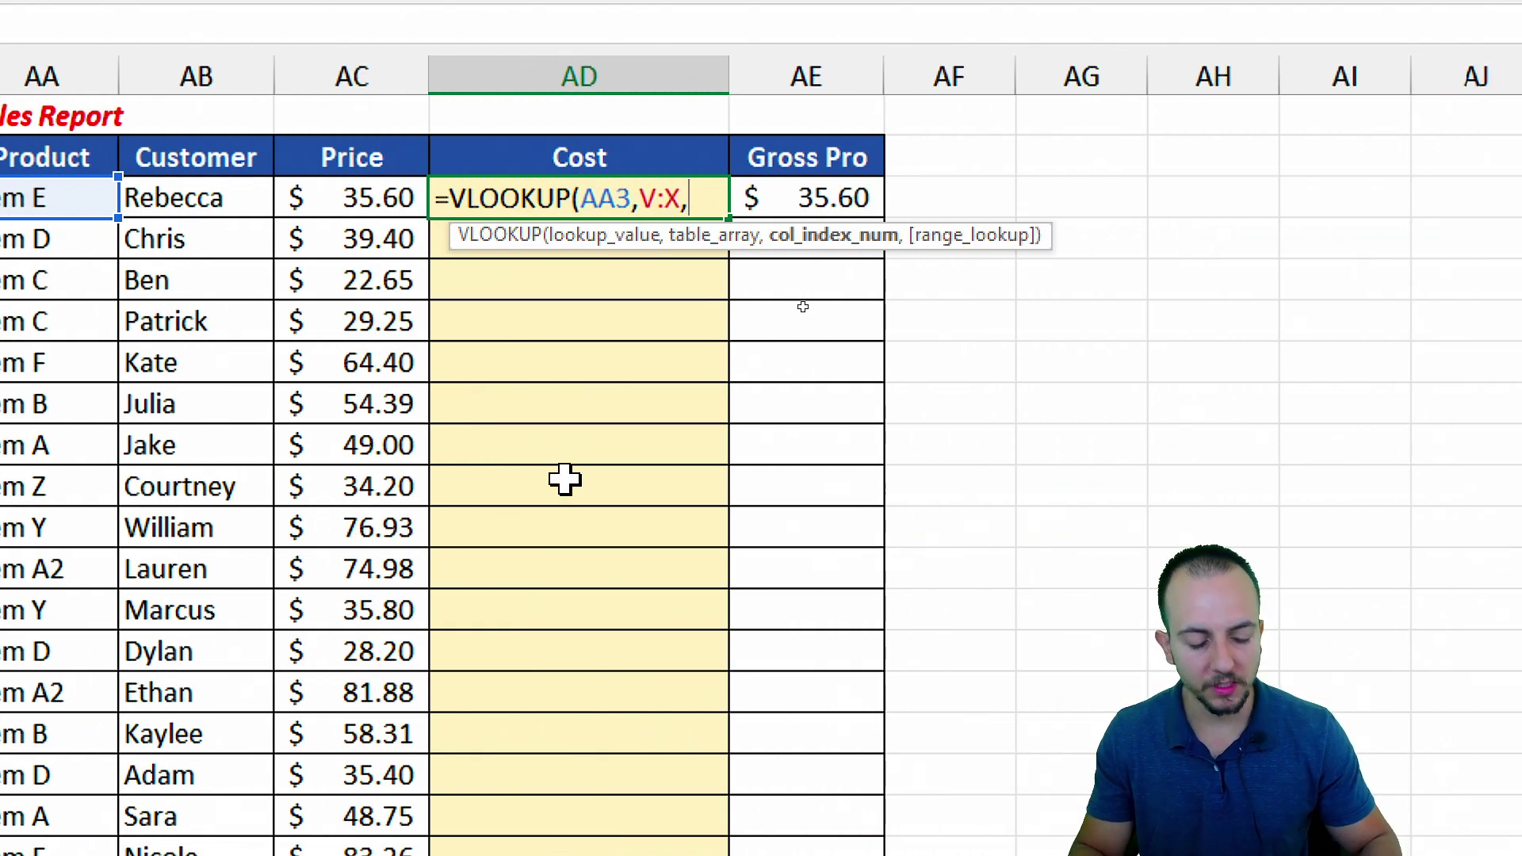
pyautogui.write('3,')
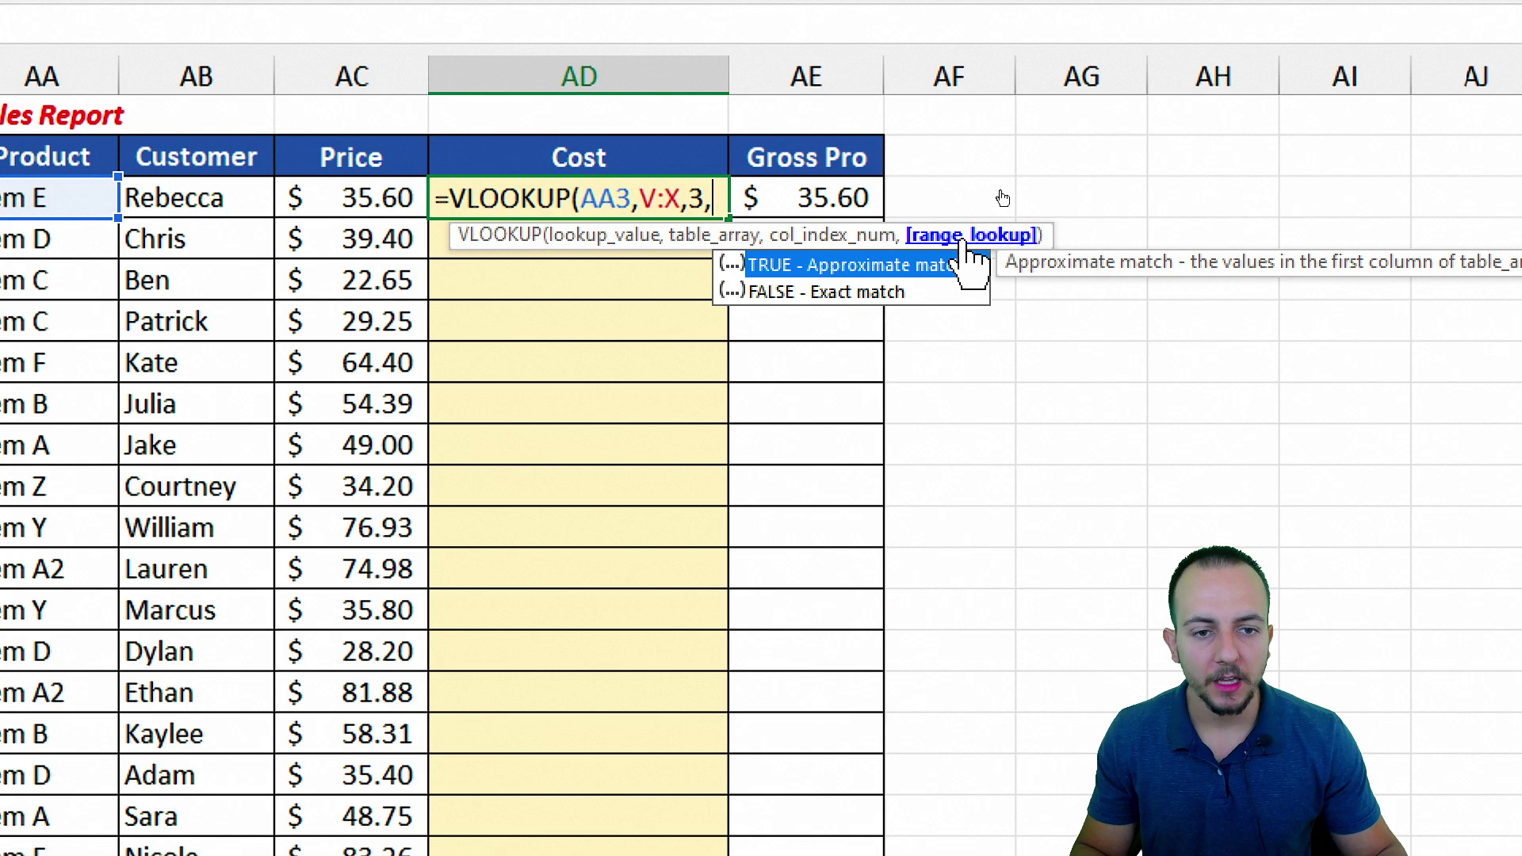
pyautogui.click(833, 298)
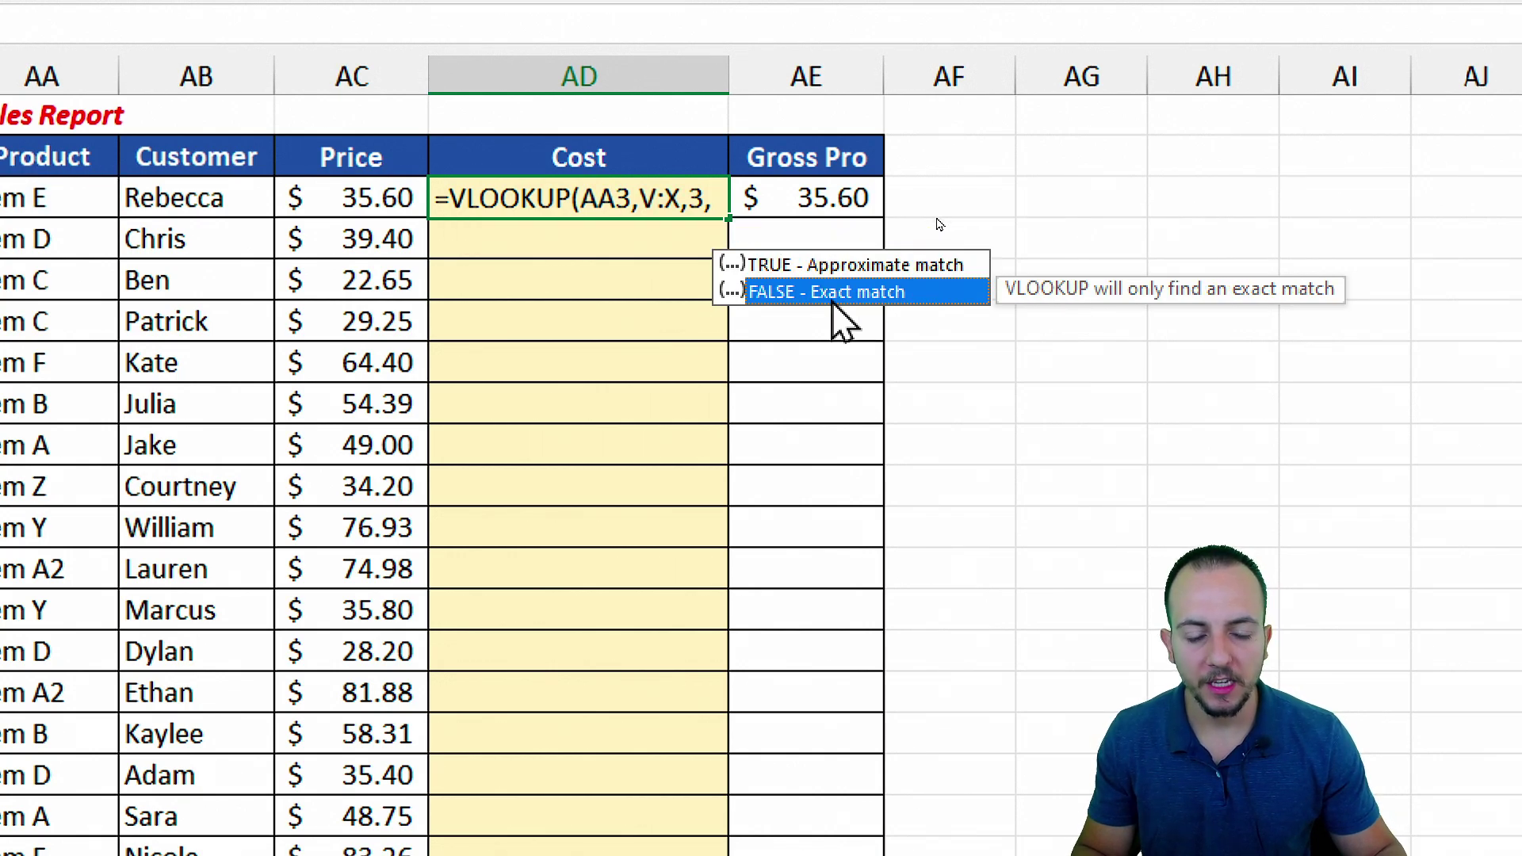
pyautogui.doubleClick(836, 293)
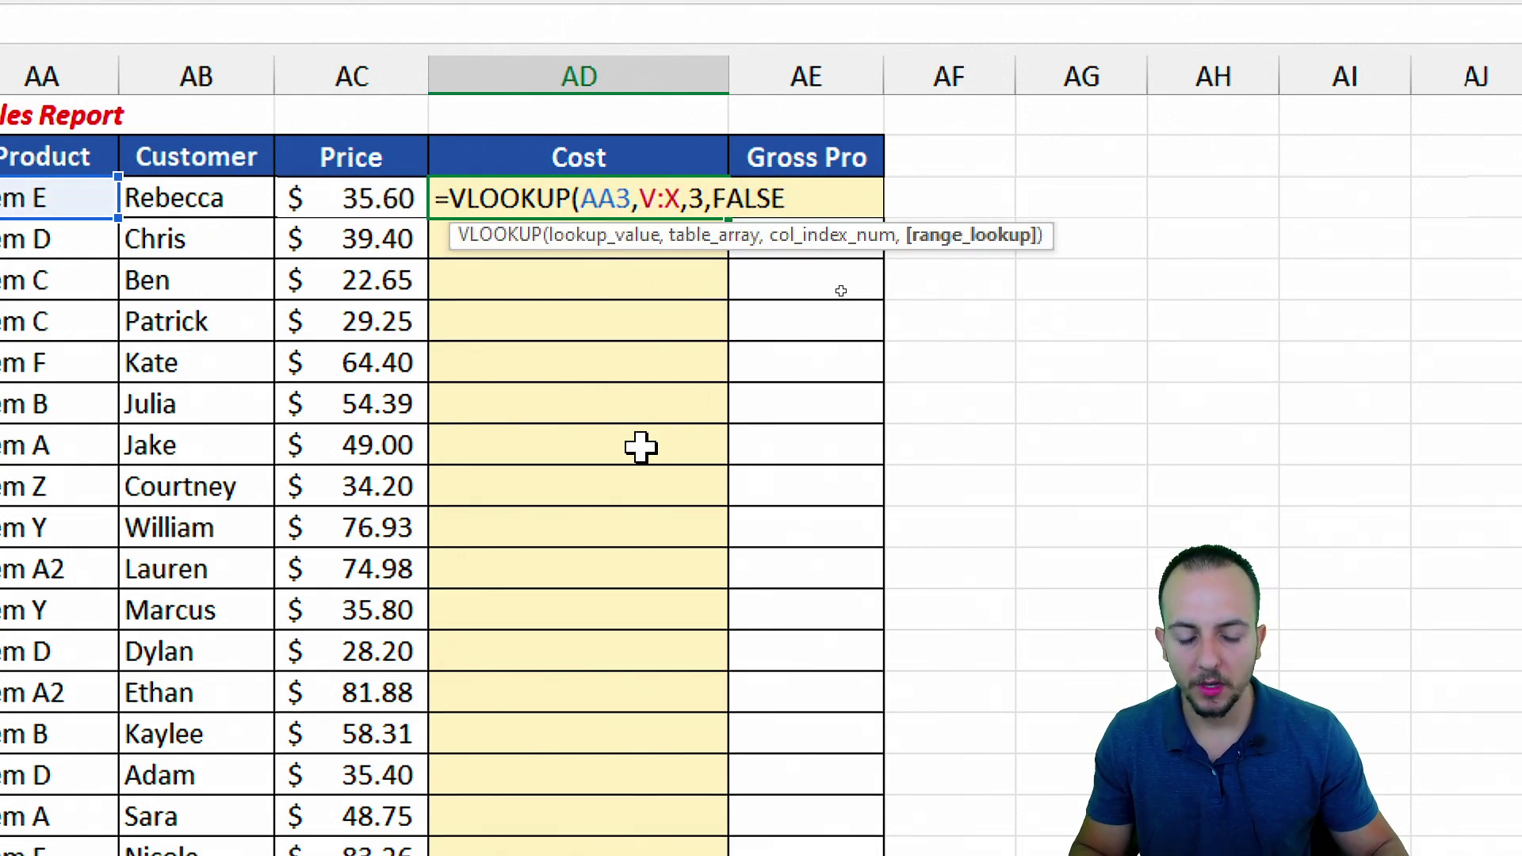
pyautogui.write(')')
pyautogui.press('Return')
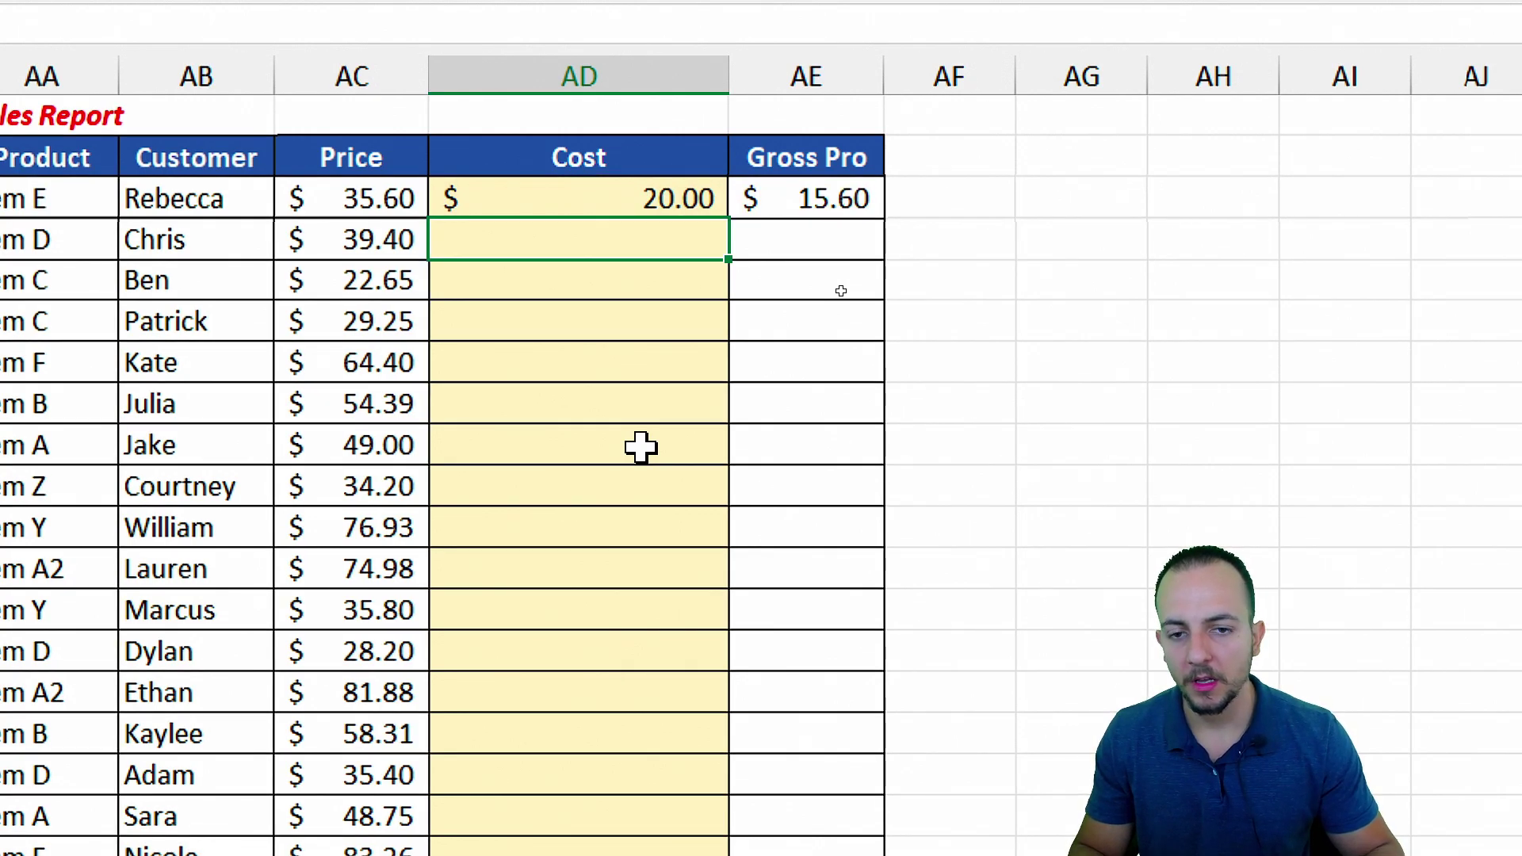
# Review Item E's $20.00 cost and the resulting $15.60 Gross Pro
pyautogui.hscroll(-1, 217, 451)
pyautogui.click(750, 198)
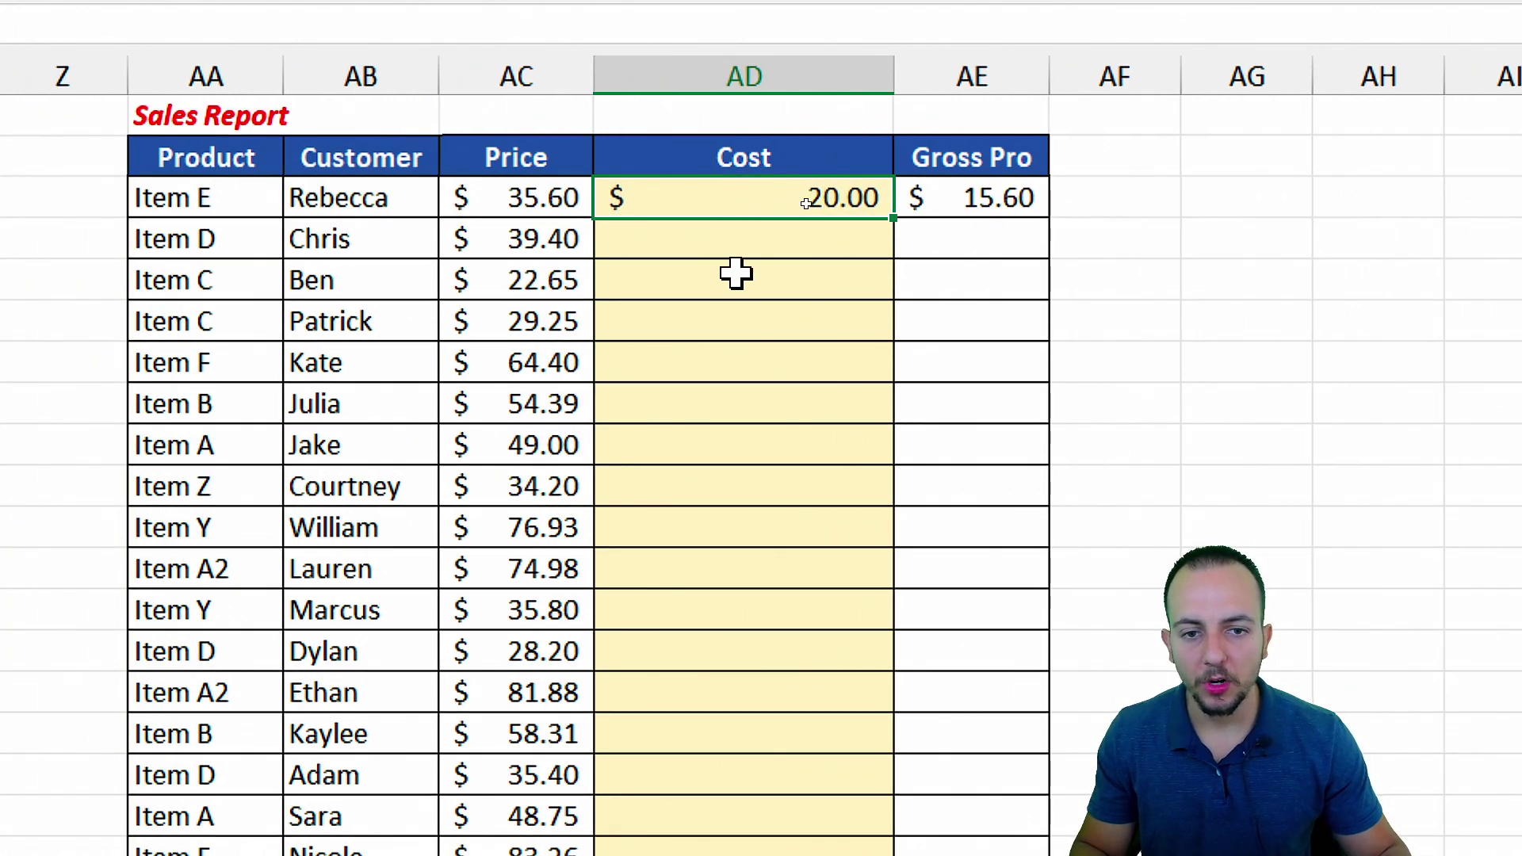
pyautogui.moveTo(791, 176); pyautogui.dragTo(896, 218)
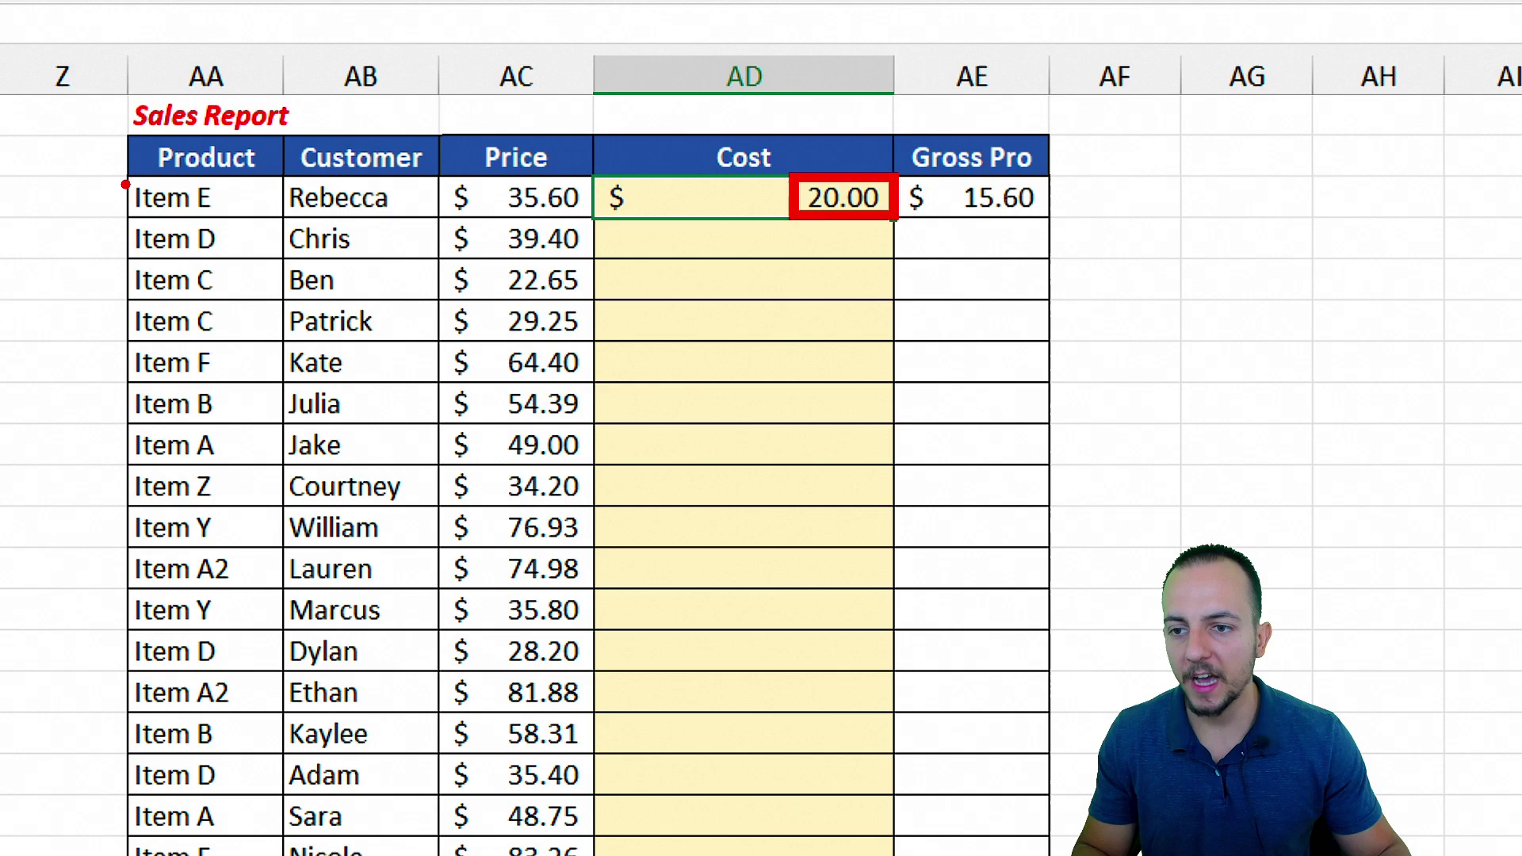
pyautogui.moveTo(124, 176); pyautogui.dragTo(252, 218)
pyautogui.press('Escape')
pyautogui.hscroll(-5, 191, 517)
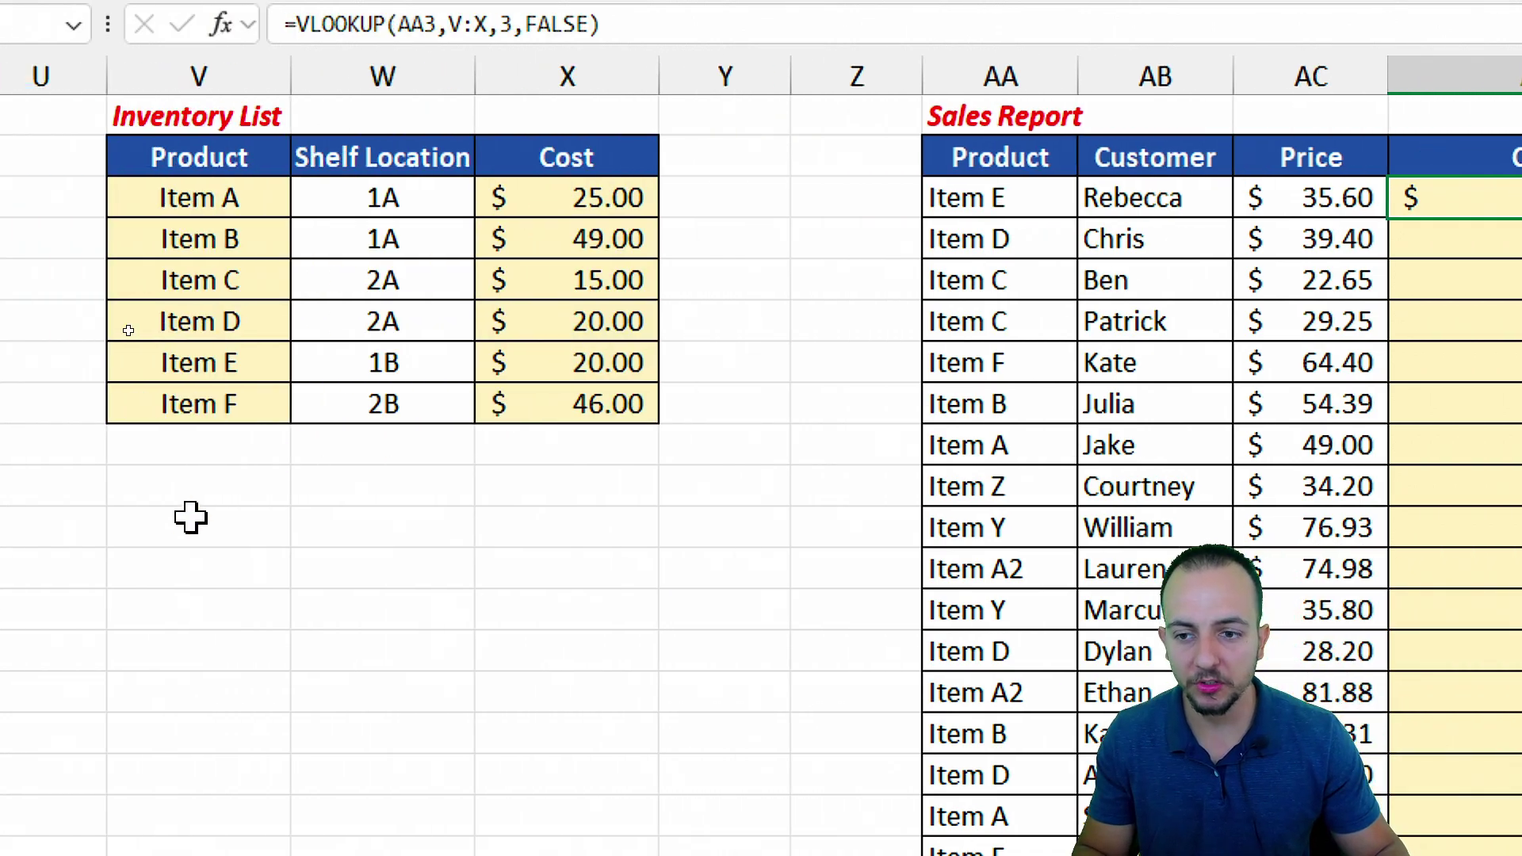
pyautogui.moveTo(215, 337); pyautogui.dragTo(346, 382)
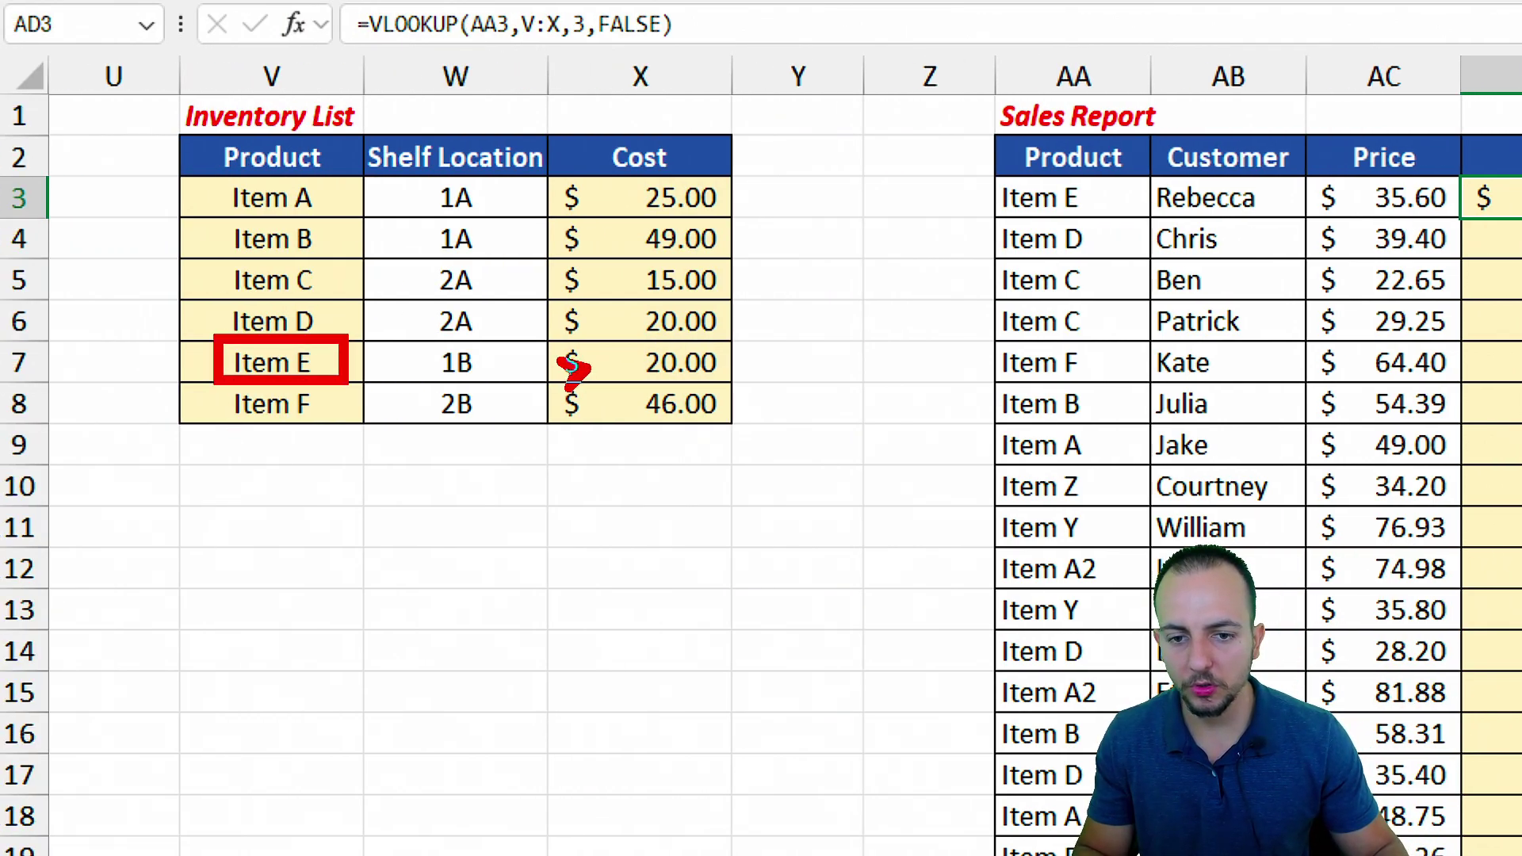
pyautogui.moveTo(590, 367); pyautogui.dragTo(406, 367)
pyautogui.moveTo(626, 336)
pyautogui.mouseDown()
pyautogui.moveTo(696, 392)
pyautogui.moveTo(730, 392)
pyautogui.mouseUp()
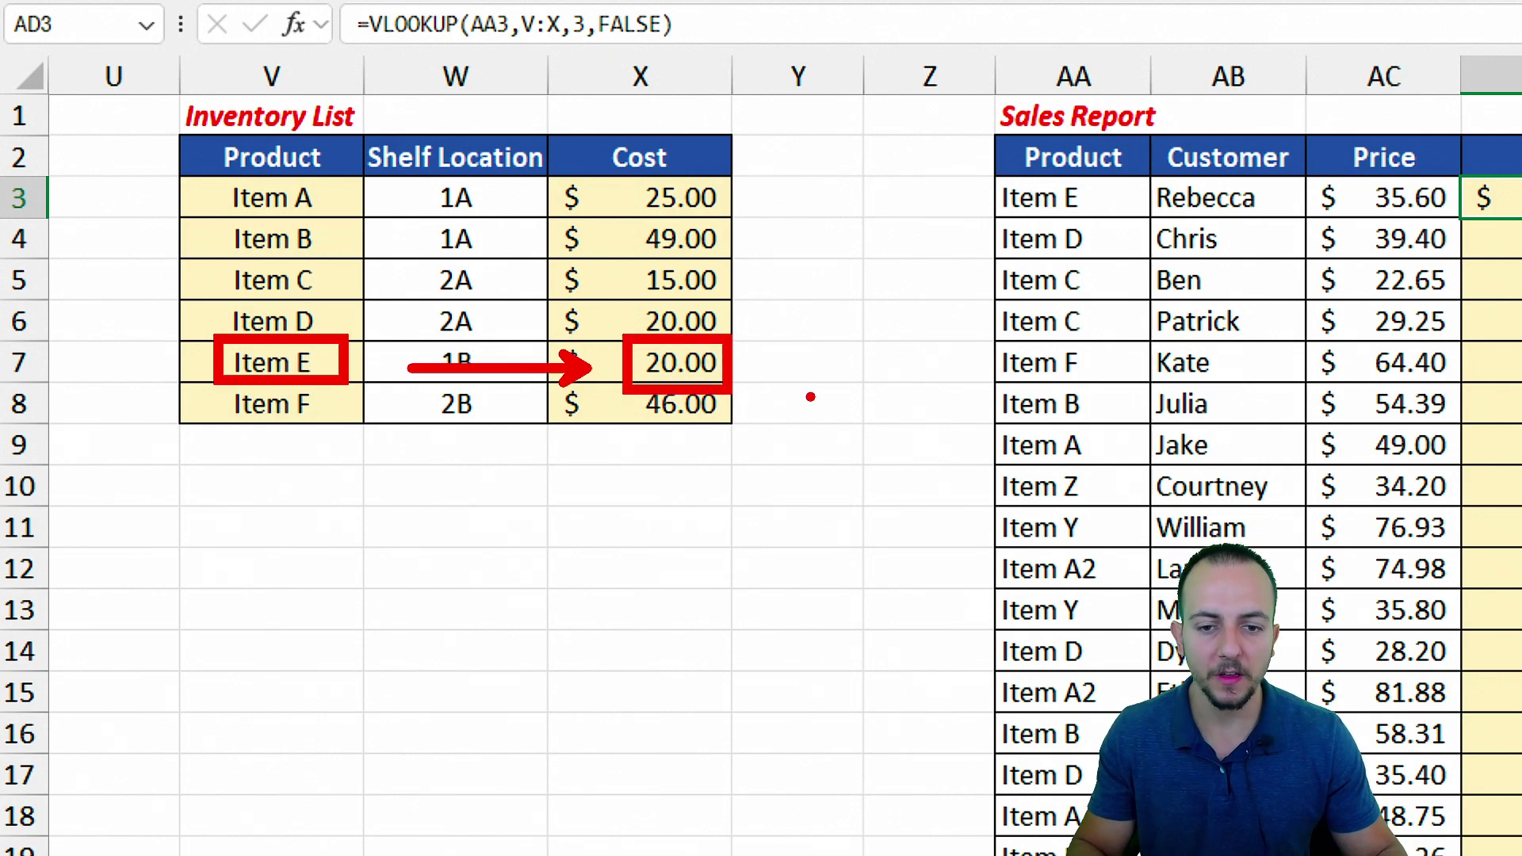
pyautogui.press('e')
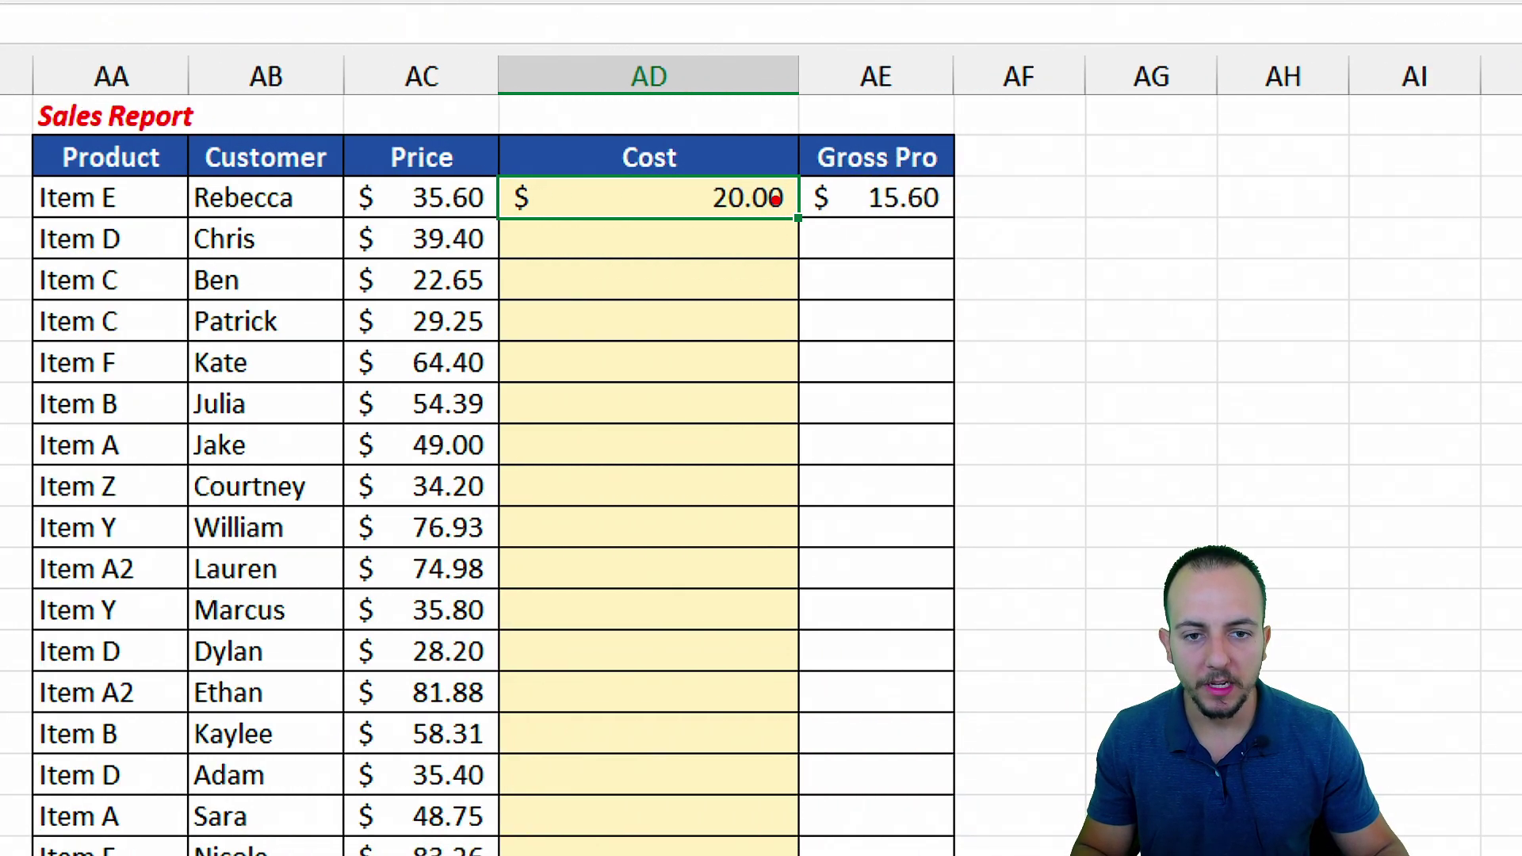
pyautogui.moveTo(775, 199); pyautogui.dragTo(833, 236)
pyautogui.moveTo(764, 270)
pyautogui.mouseDown()
pyautogui.moveTo(754, 367)
pyautogui.moveTo(849, 374)
pyautogui.mouseUp()
pyautogui.moveTo(911, 311); pyautogui.dragTo(983, 369)
pyautogui.press('Escape')
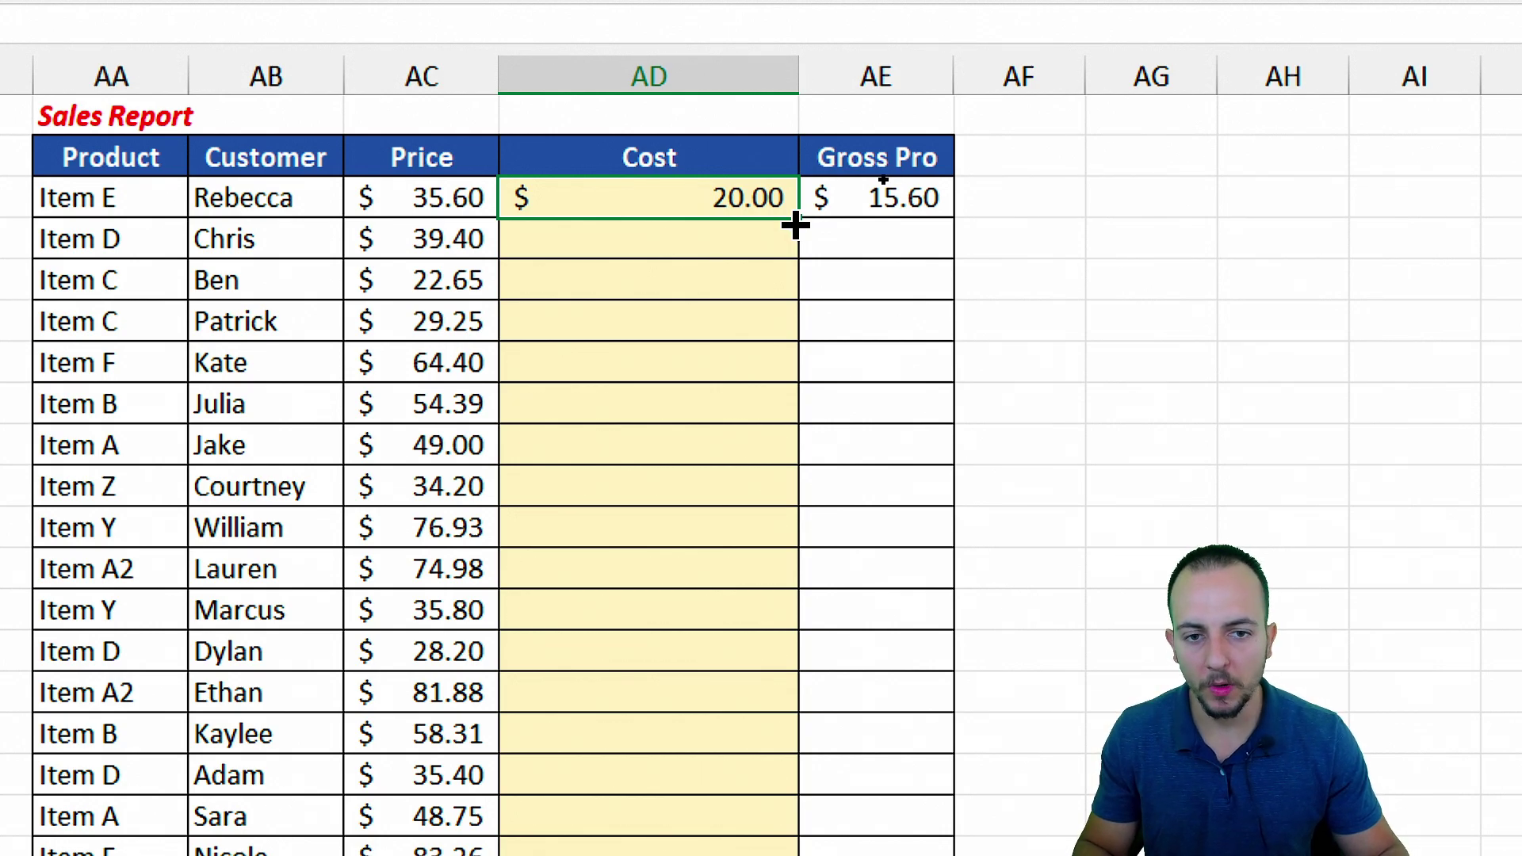
pyautogui.doubleClick(794, 224)
pyautogui.click(673, 248)
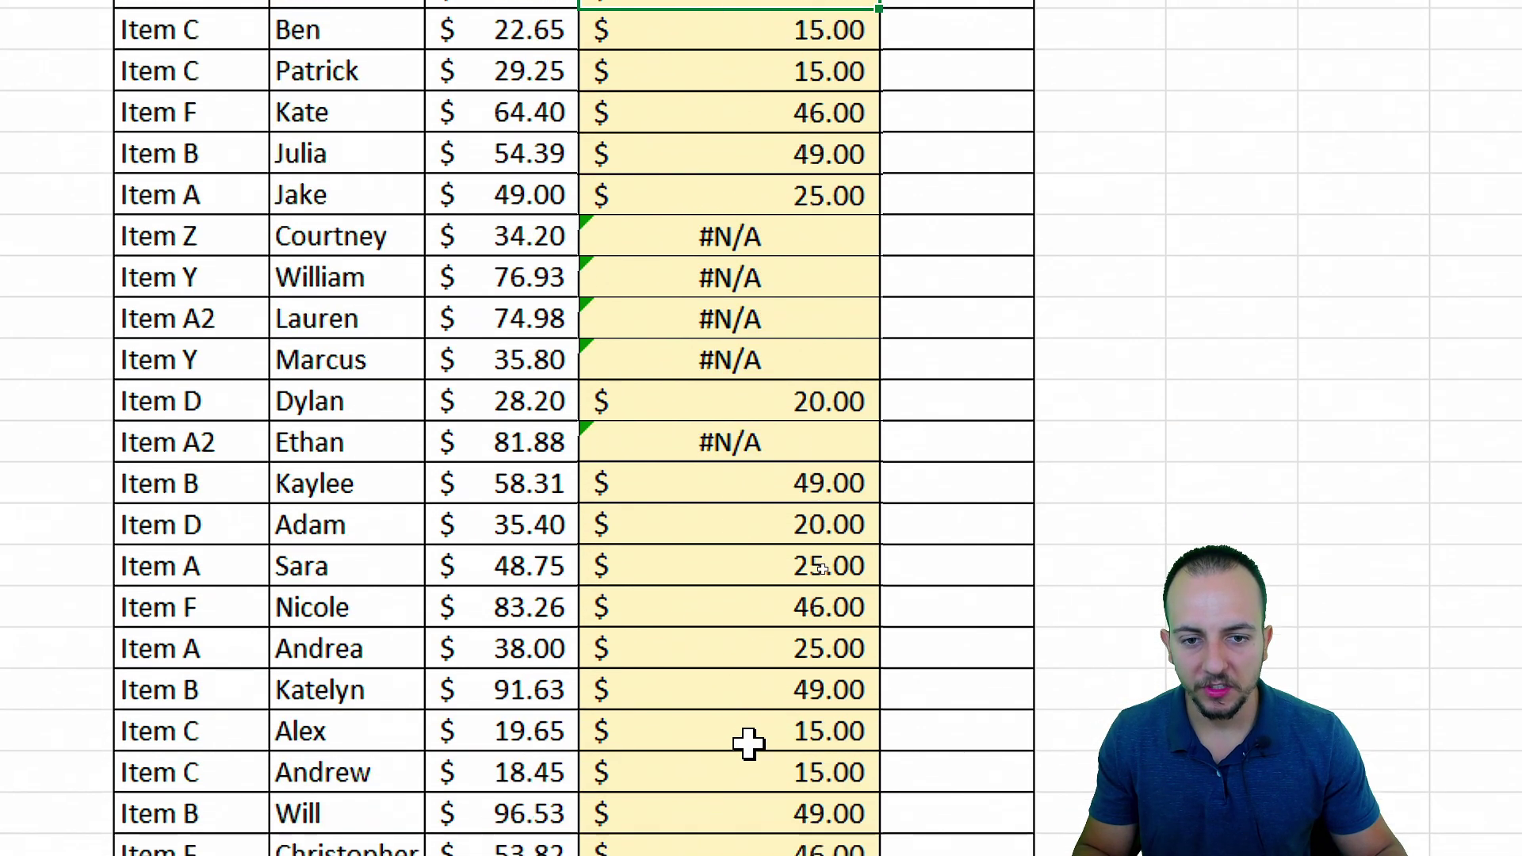
pyautogui.moveTo(675, 168); pyautogui.dragTo(786, 334)
pyautogui.moveTo(678, 369); pyautogui.dragTo(795, 421)
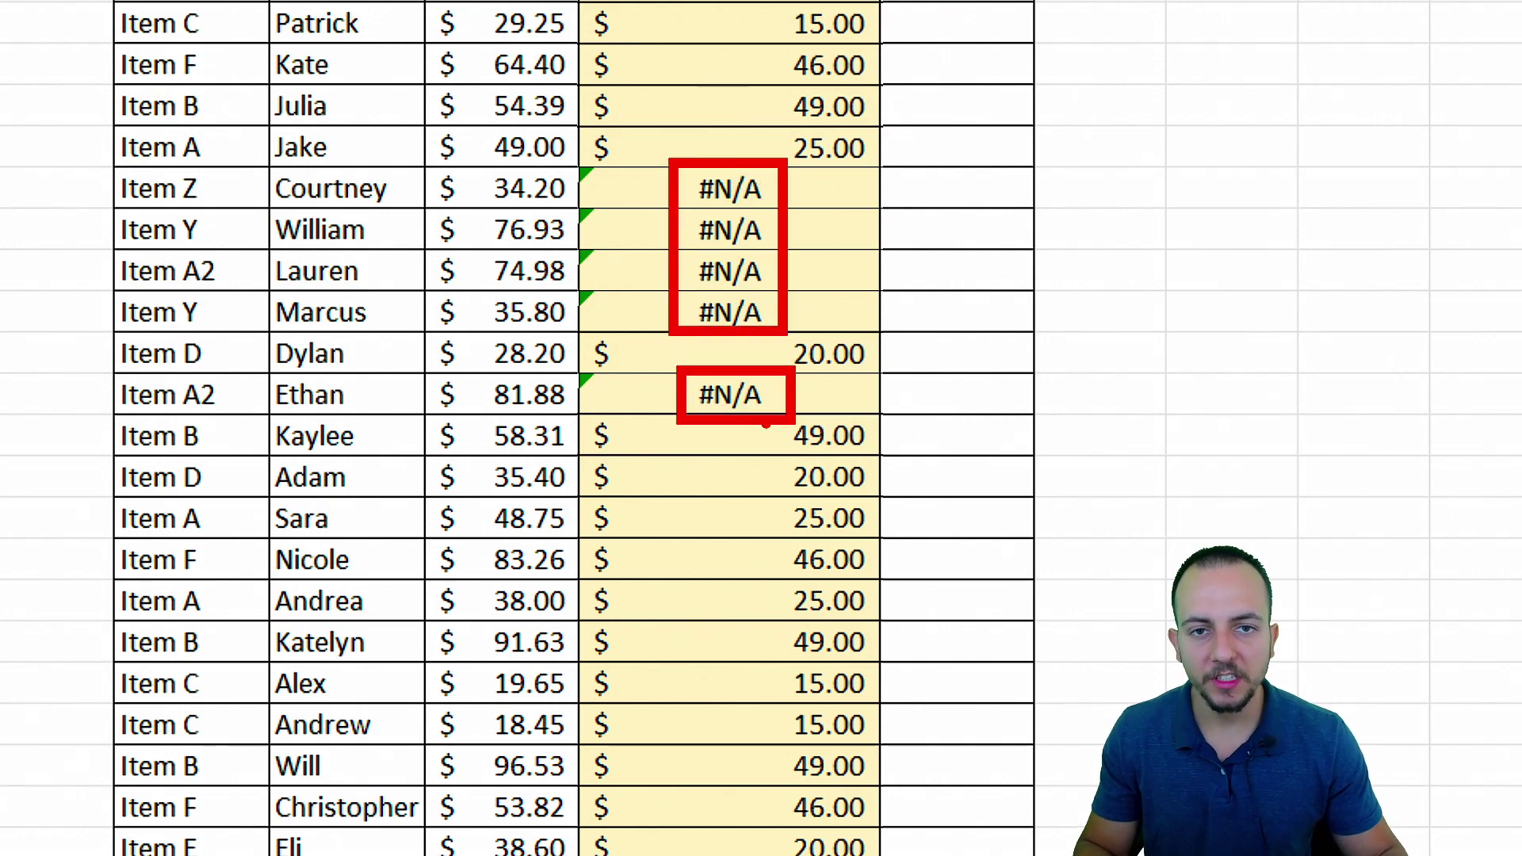
pyautogui.moveTo(628, 240); pyautogui.dragTo(236, 241)
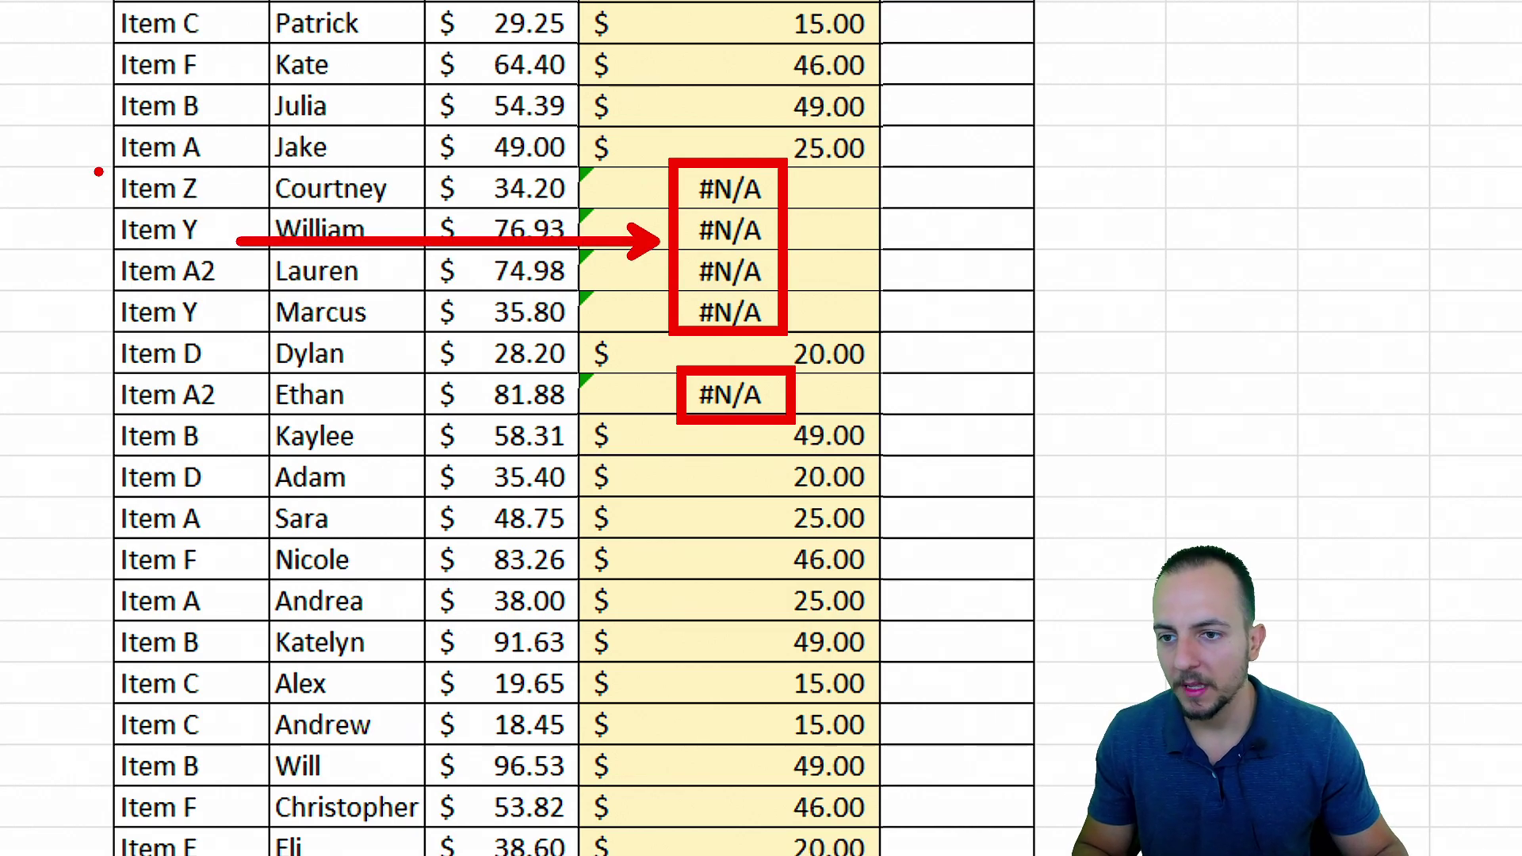
pyautogui.moveTo(94, 160)
pyautogui.mouseDown()
pyautogui.moveTo(238, 264)
pyautogui.moveTo(240, 300)
pyautogui.mouseUp()
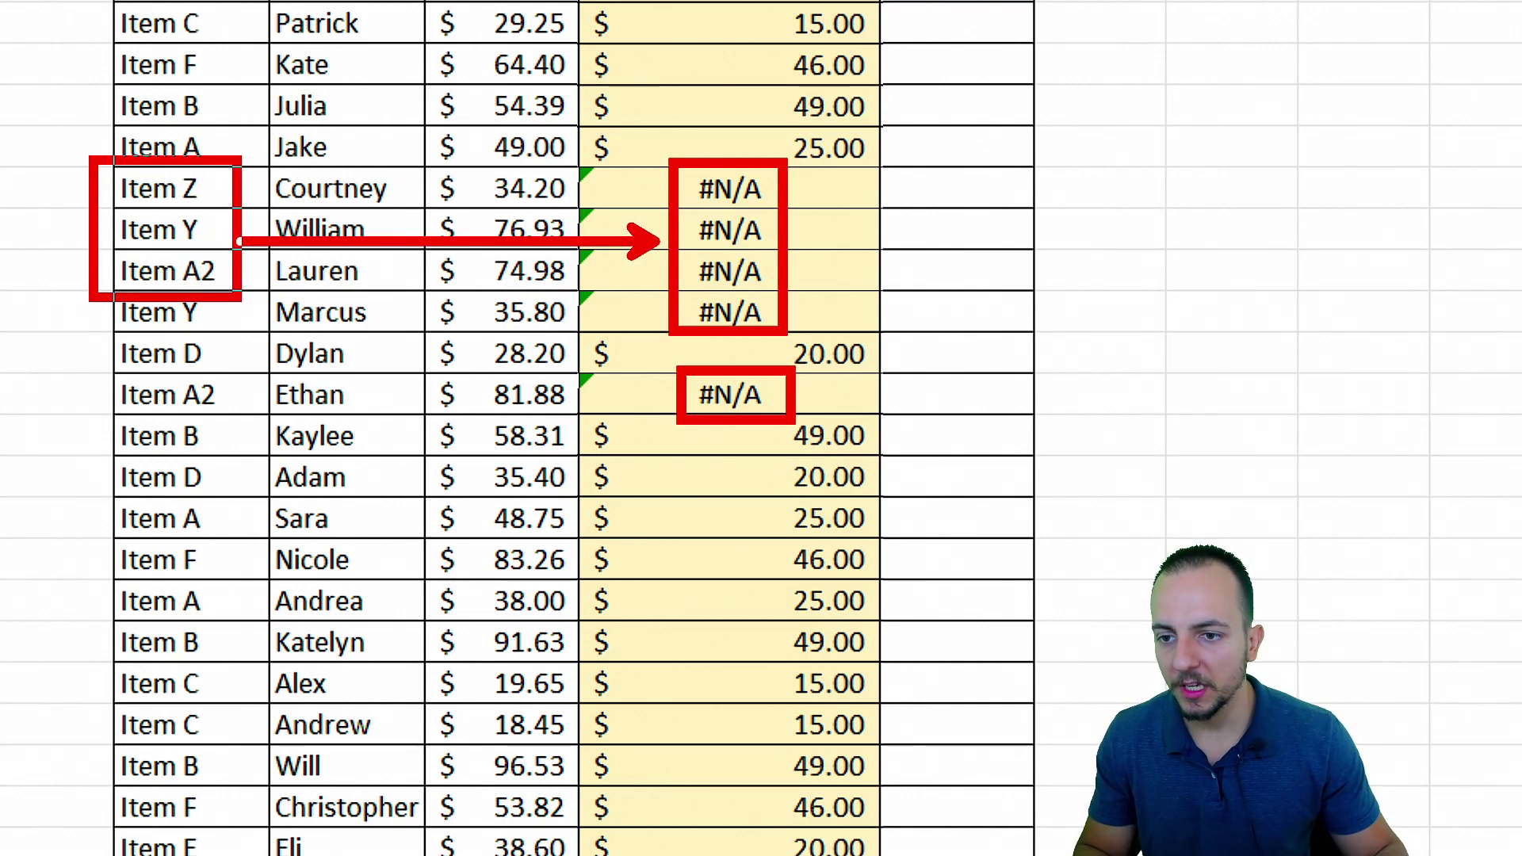
pyautogui.moveTo(170, 214); pyautogui.dragTo(236, 180)
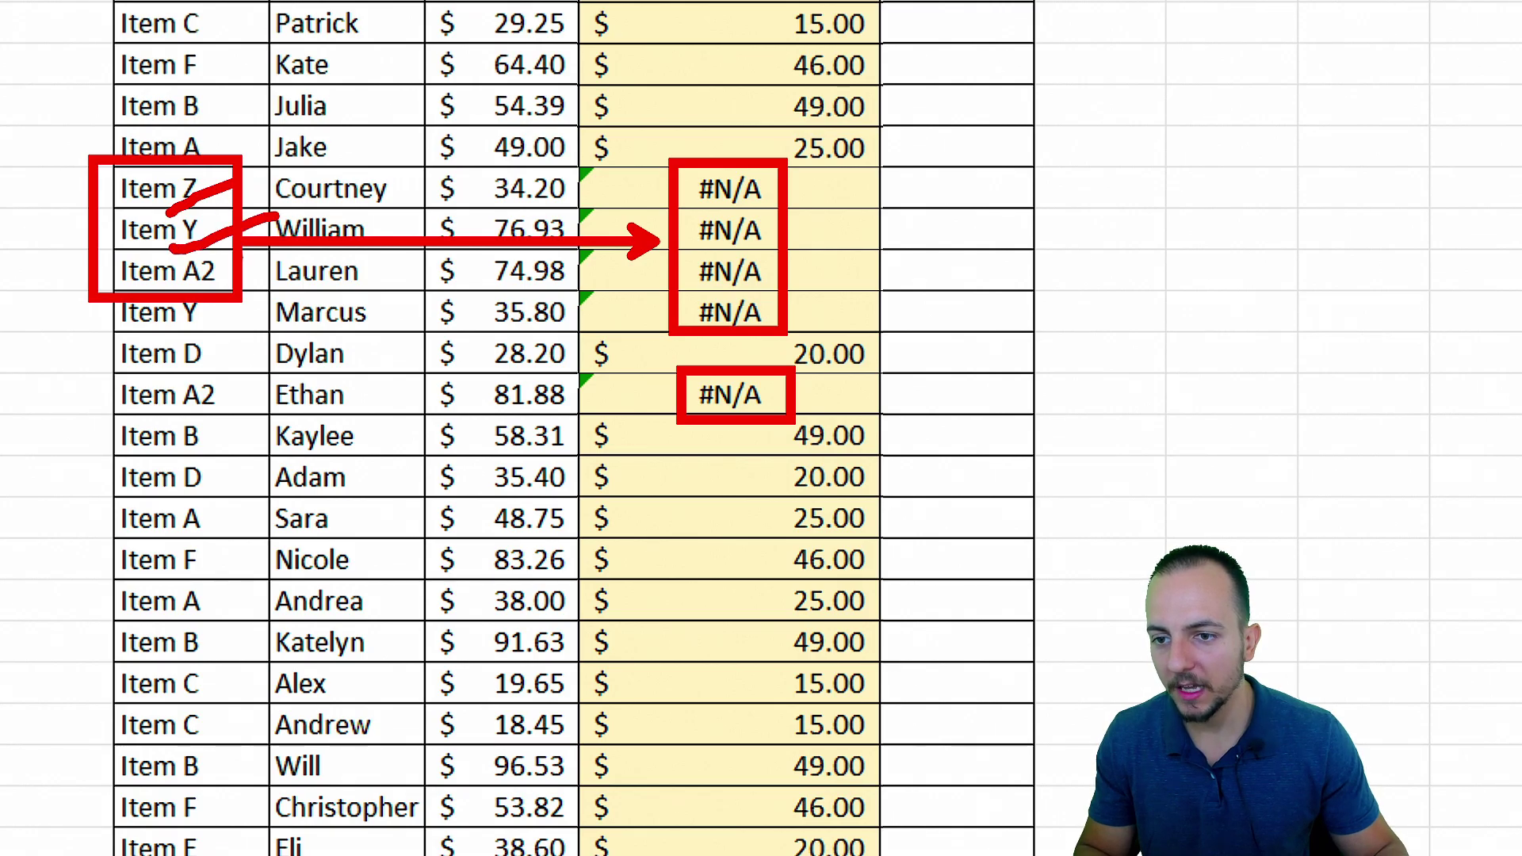
pyautogui.press('Escape')
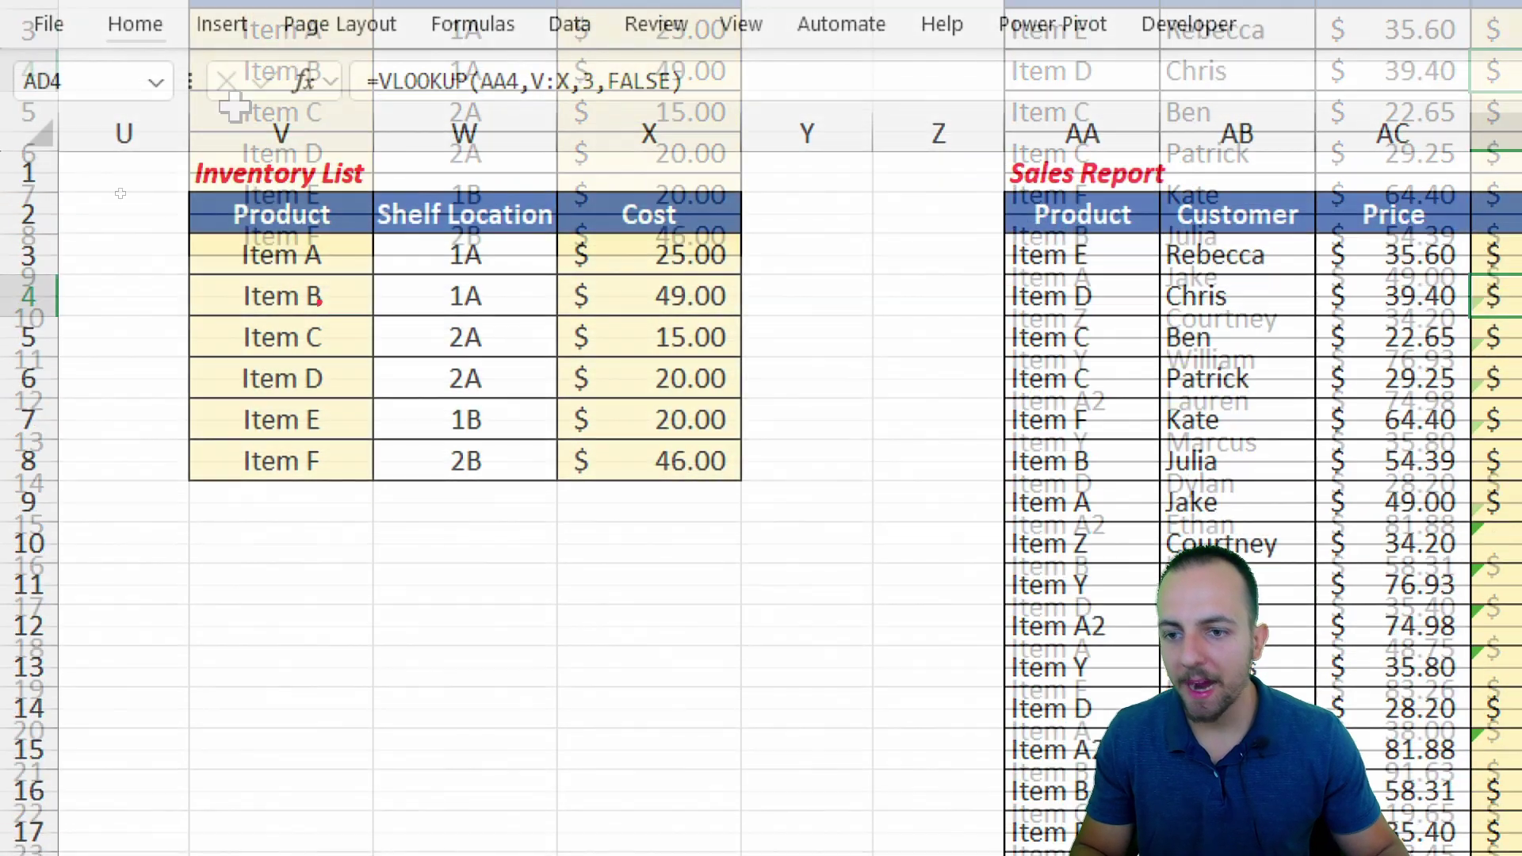
pyautogui.moveTo(209, 224)
pyautogui.mouseDown()
pyautogui.moveTo(307, 329)
pyautogui.moveTo(345, 492)
pyautogui.mouseUp()
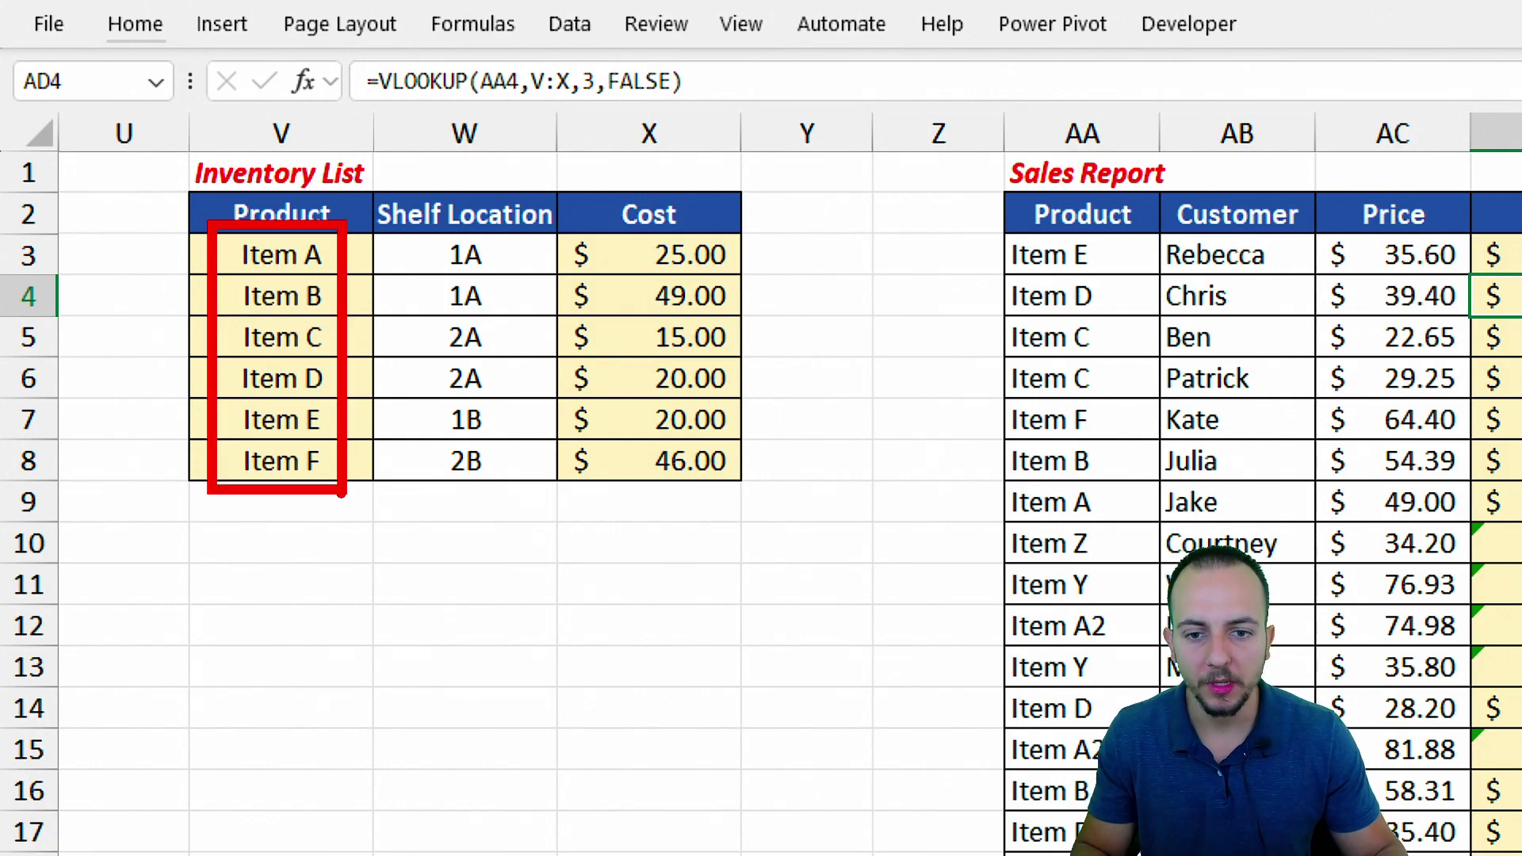
pyautogui.press('Escape')
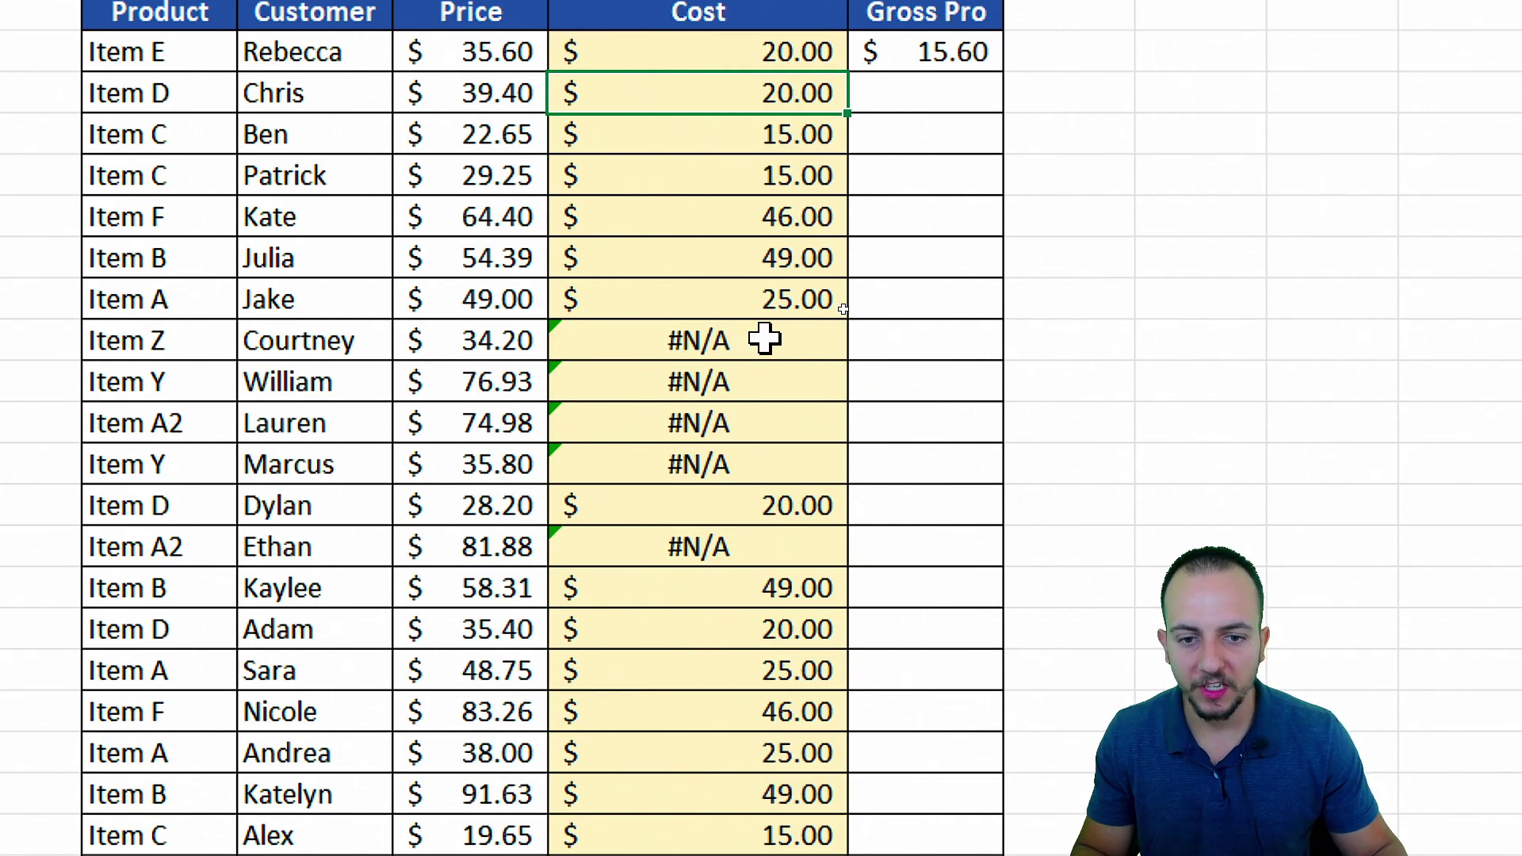
pyautogui.click(977, 417)
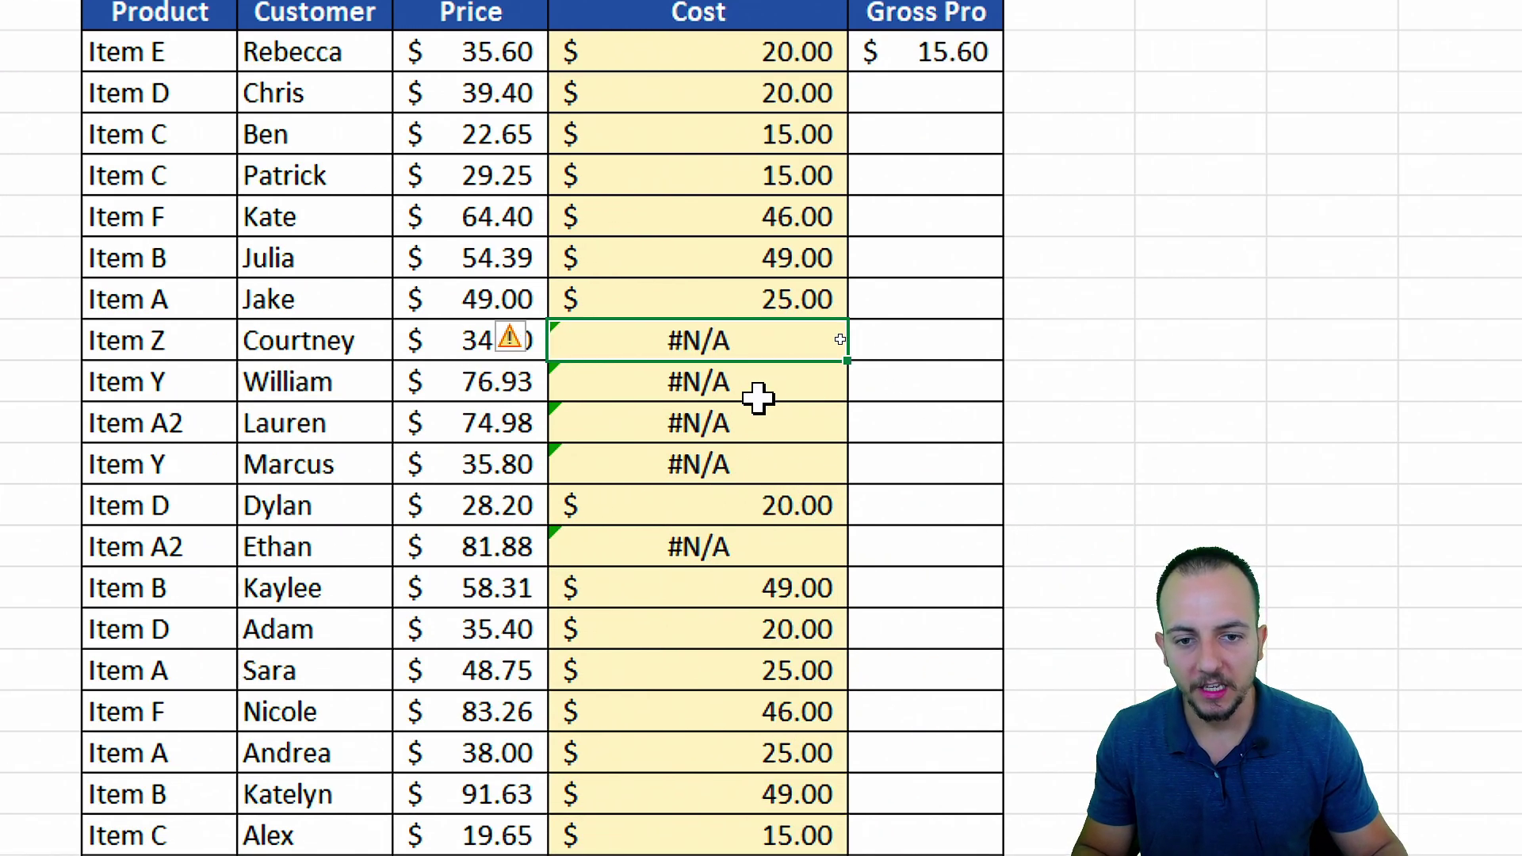
pyautogui.click(699, 424)
pyautogui.moveTo(764, 342); pyautogui.dragTo(726, 459)
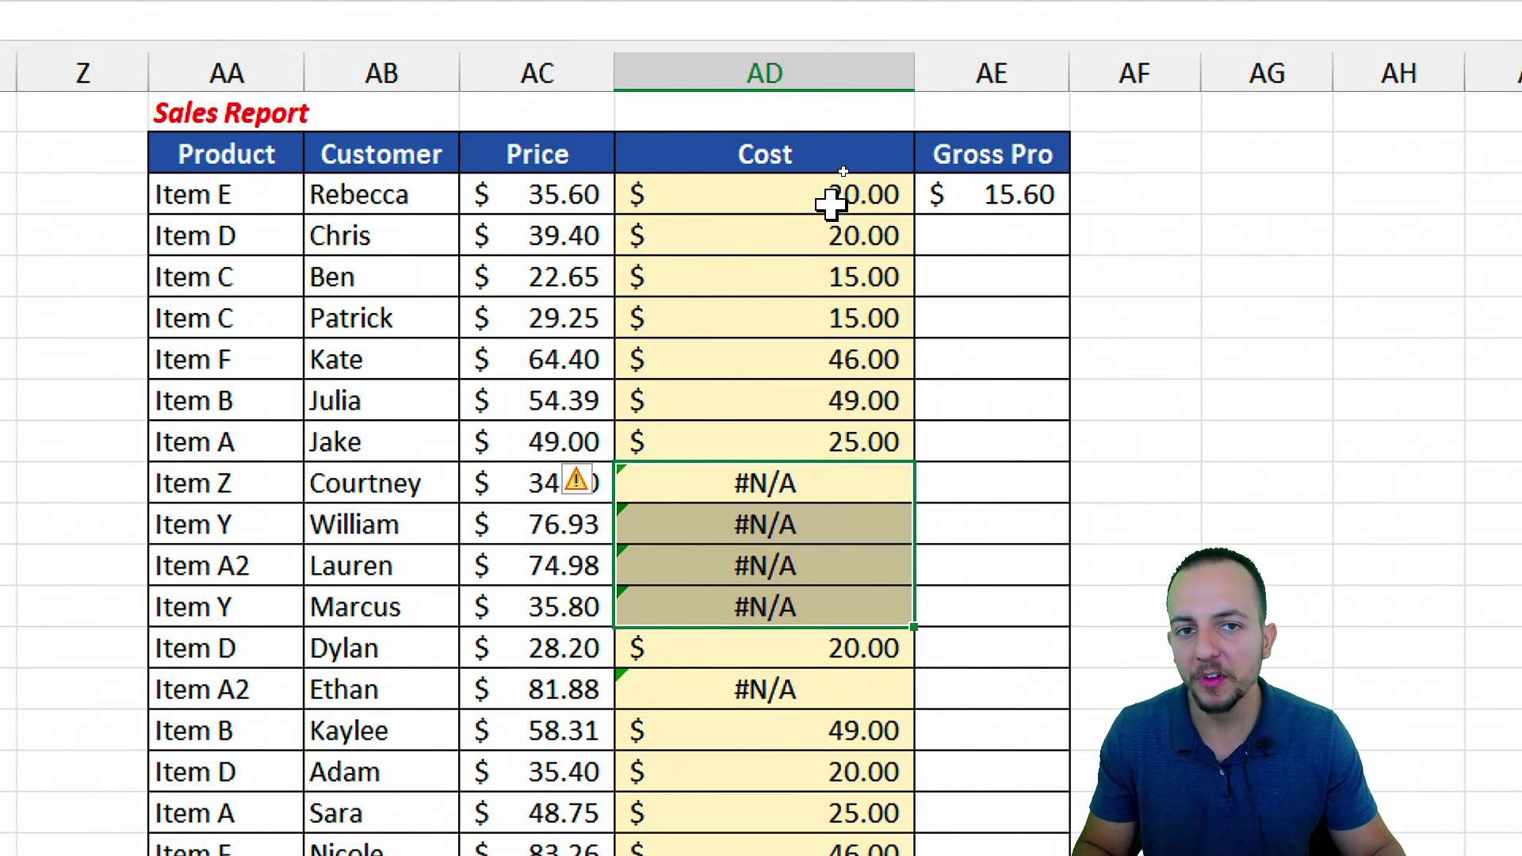
# Wrap AD3's VLOOKUP in IFERROR with the fallback "Product not found"
pyautogui.click(717, 203)
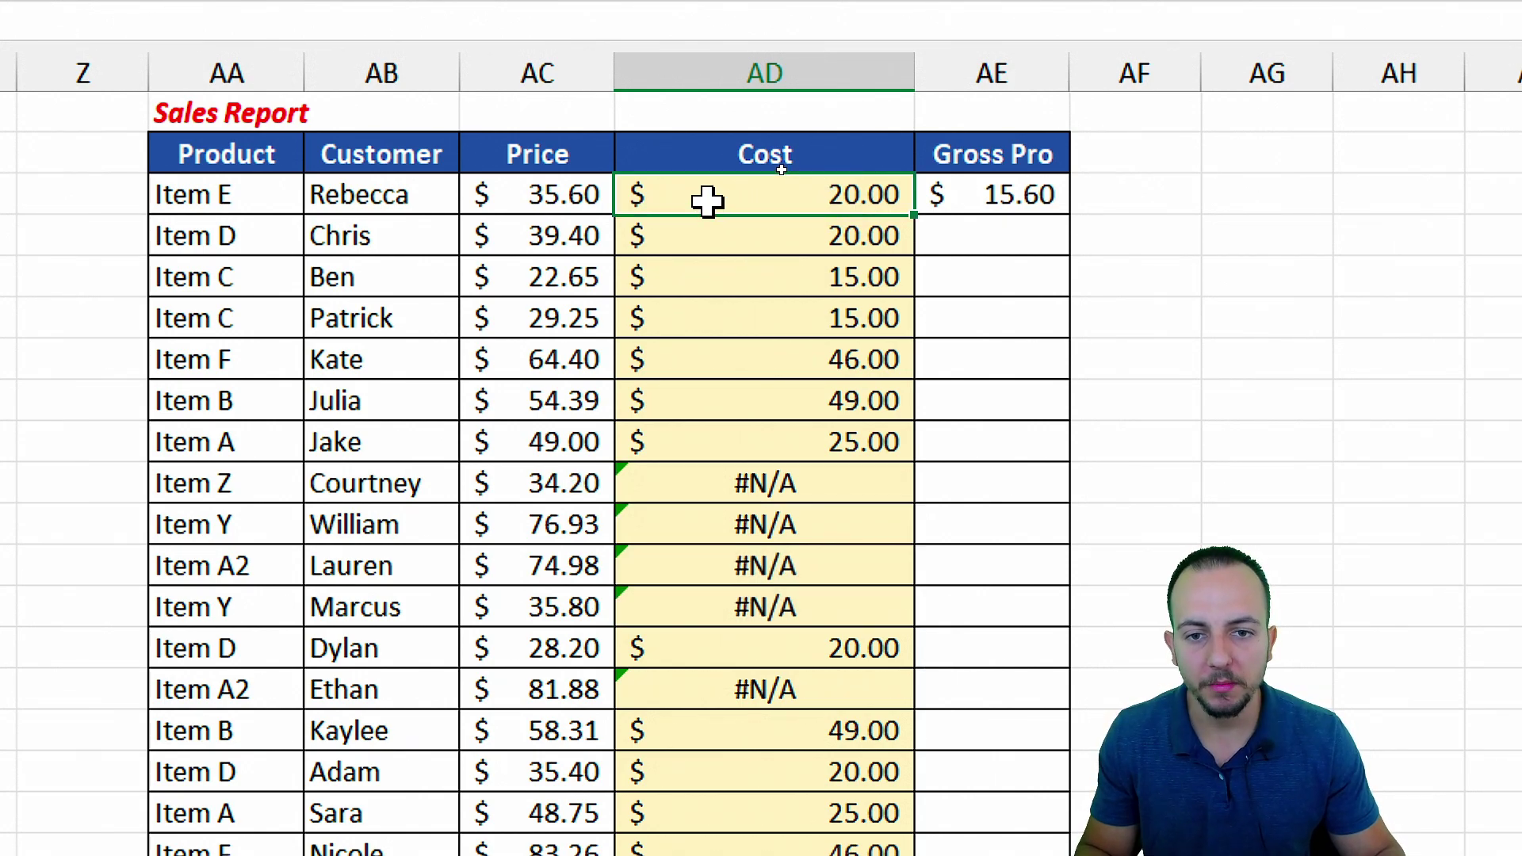
pyautogui.doubleClick(723, 201)
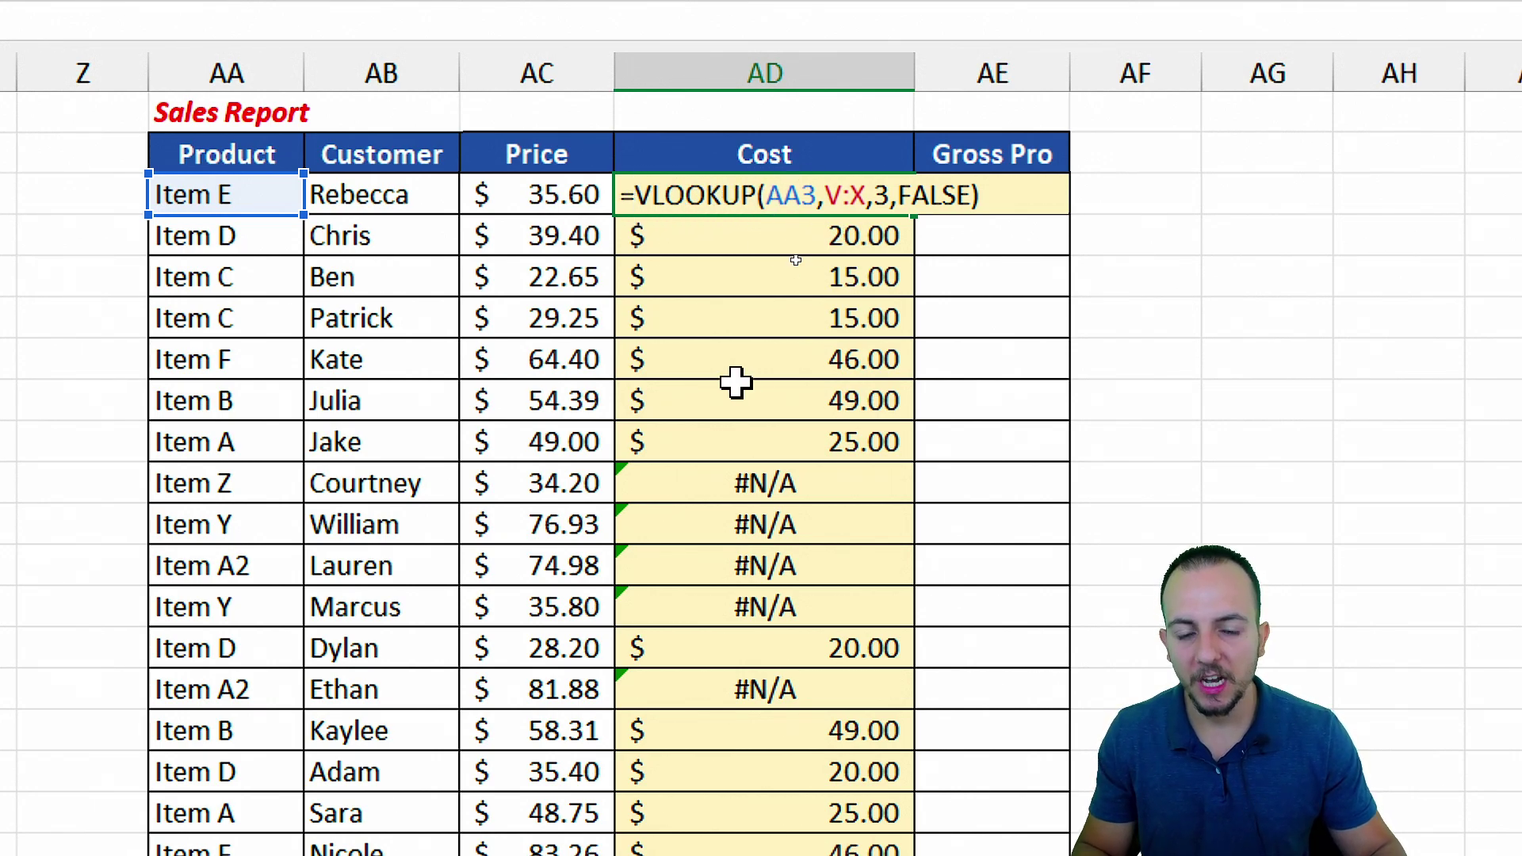
pyautogui.write('ife')
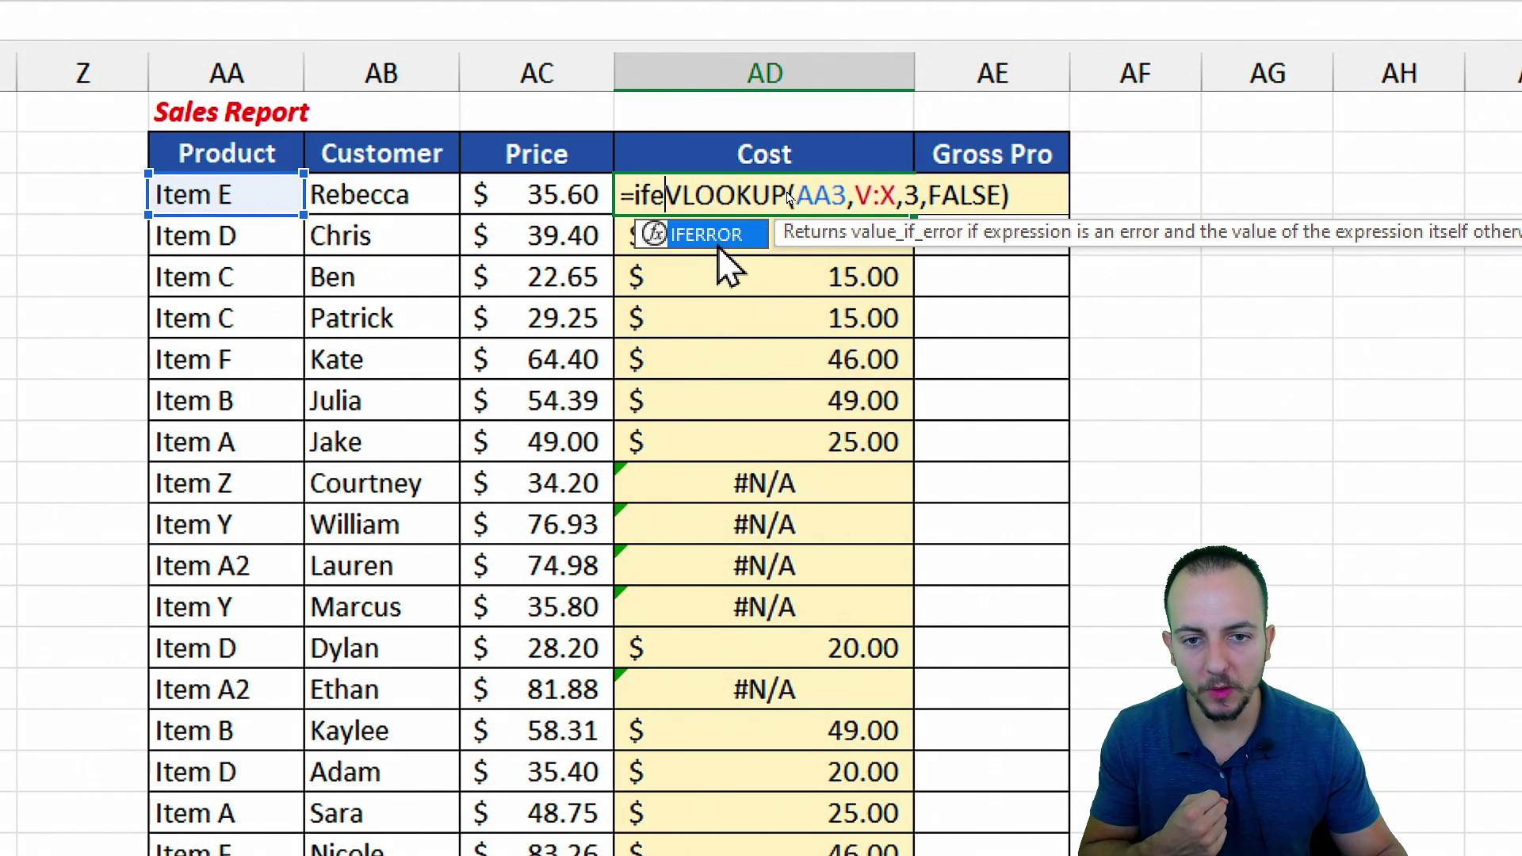
pyautogui.doubleClick(721, 236)
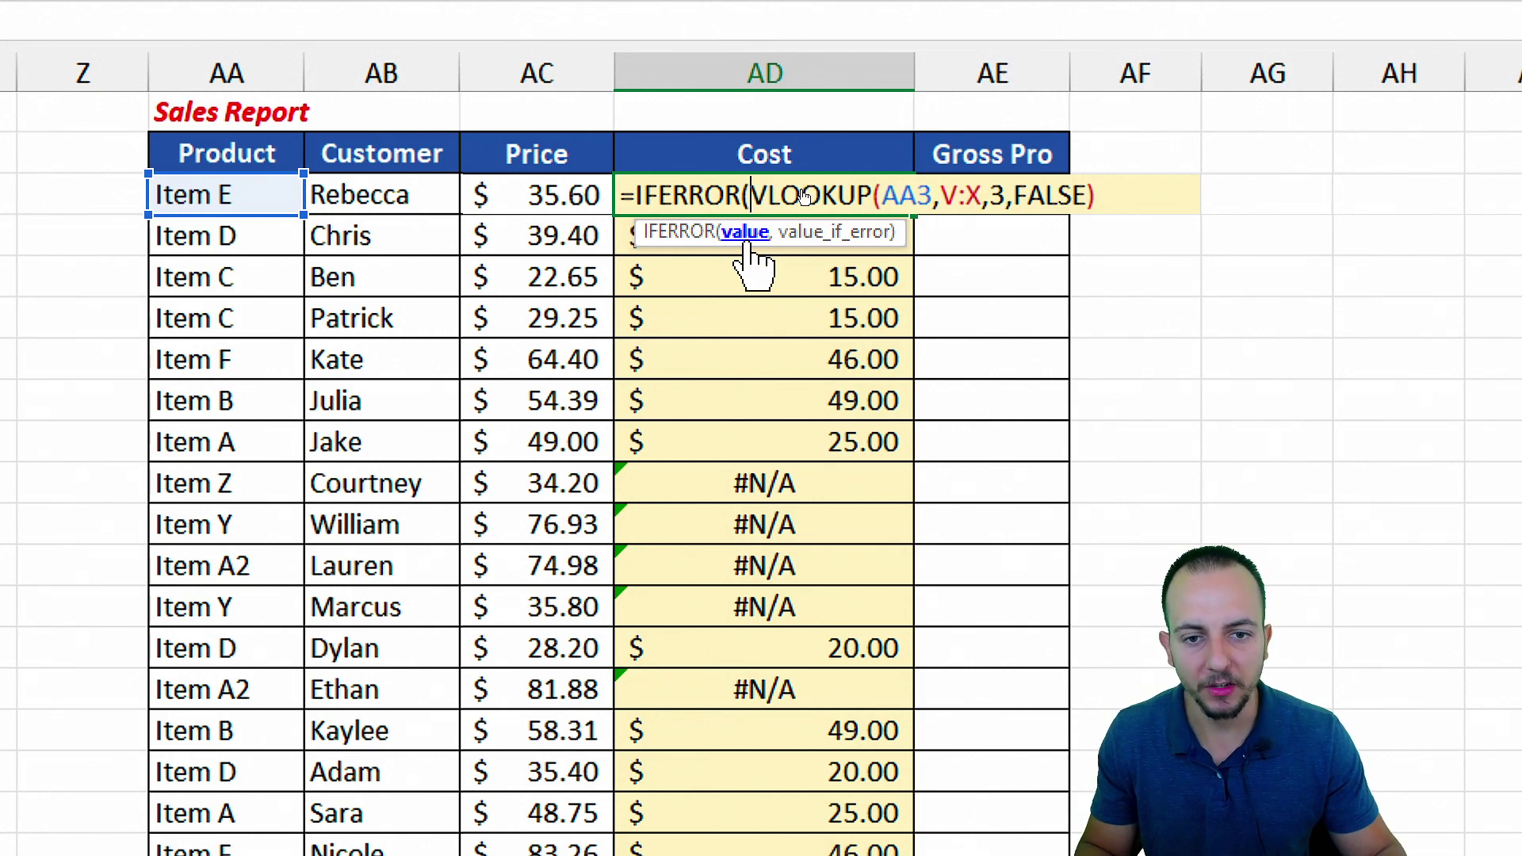
pyautogui.moveTo(750, 195); pyautogui.dragTo(1113, 190)
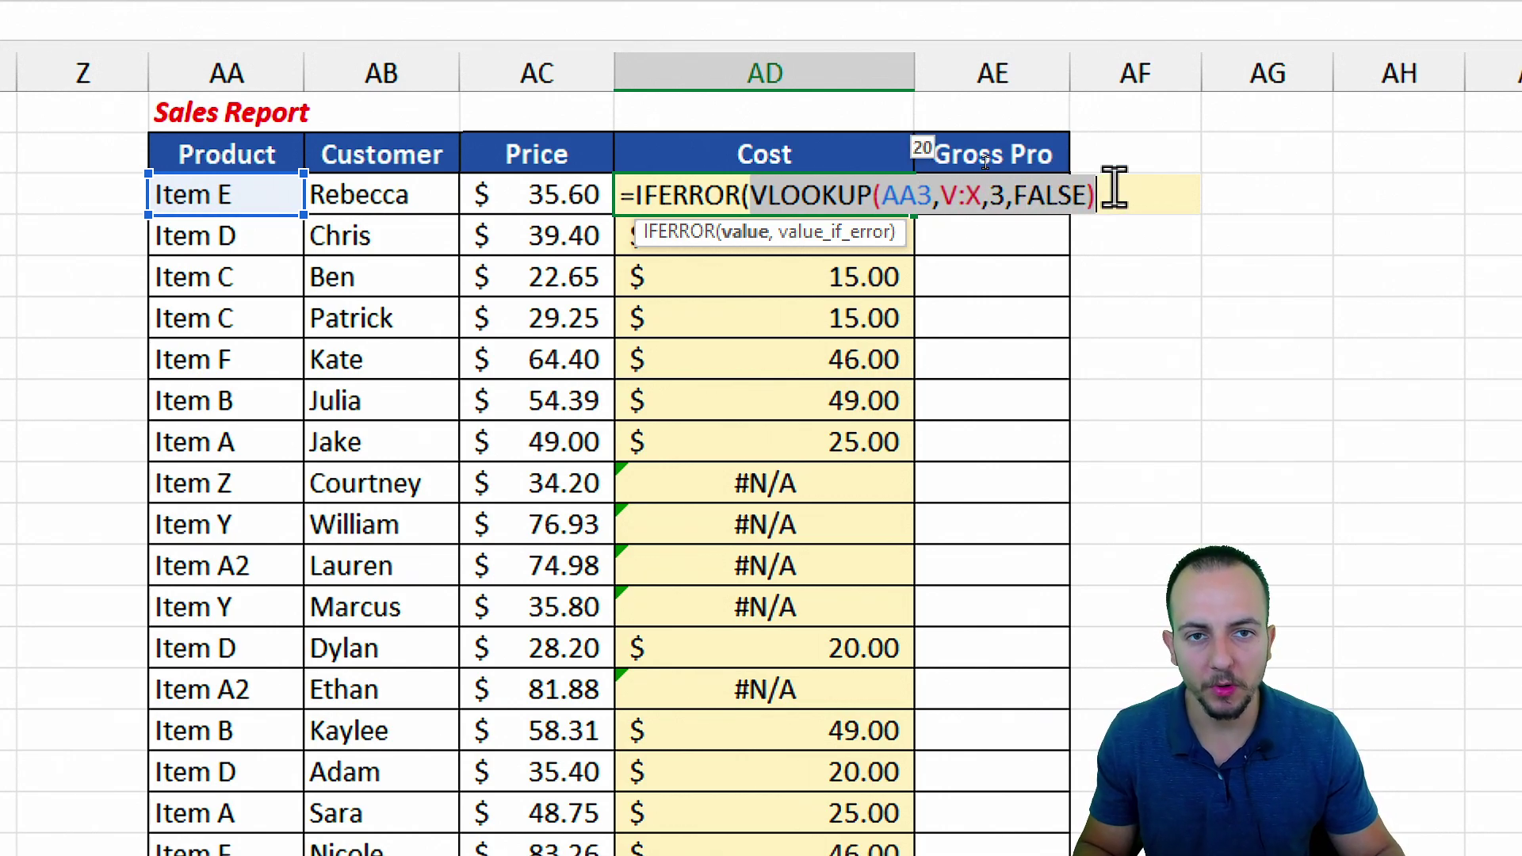
pyautogui.click(1113, 190)
pyautogui.write(',')
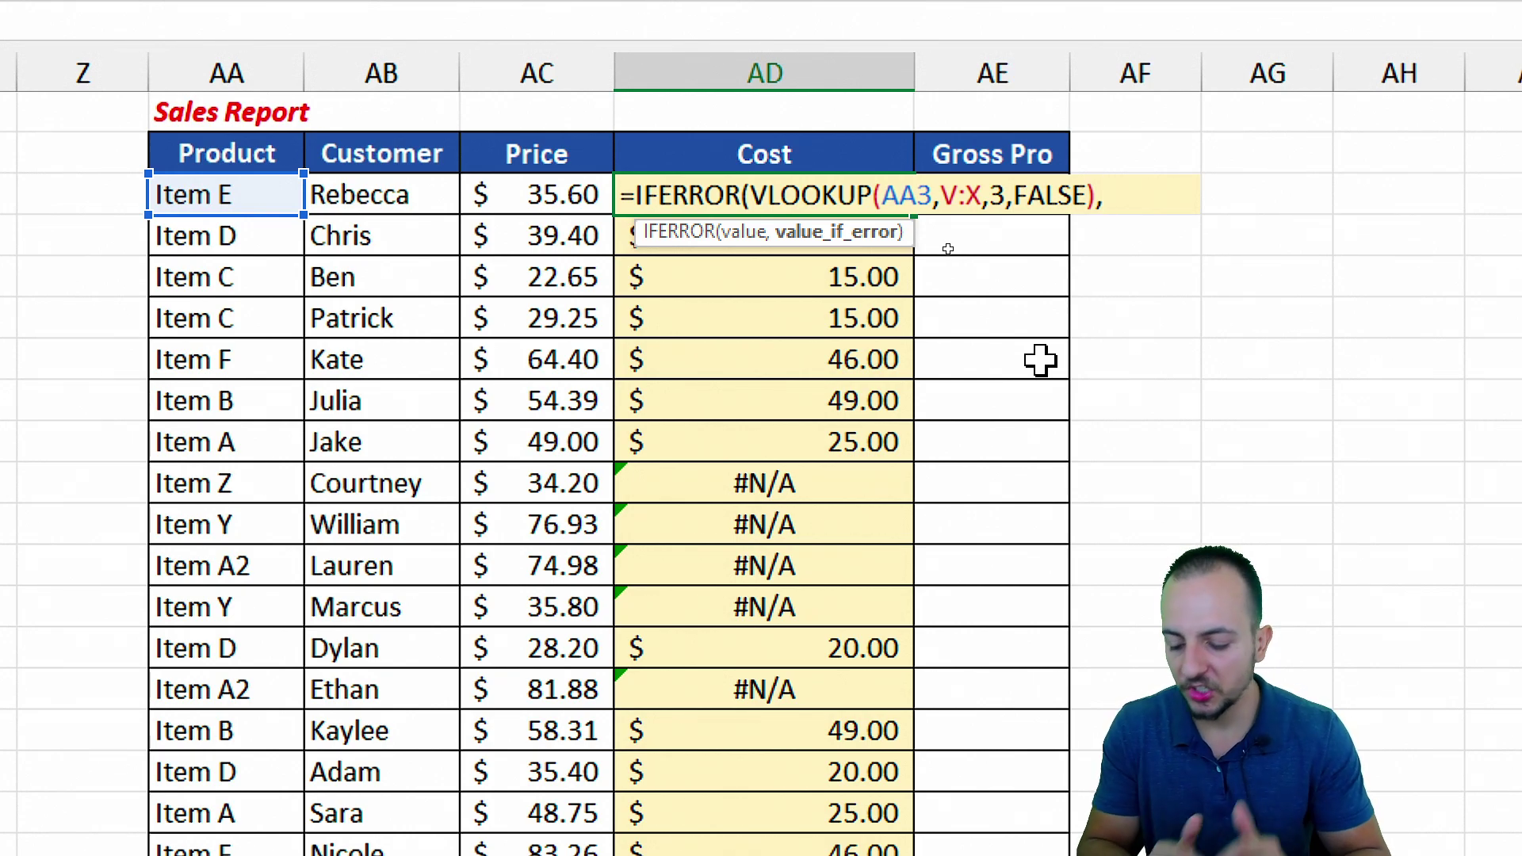
pyautogui.write('"Product not found')
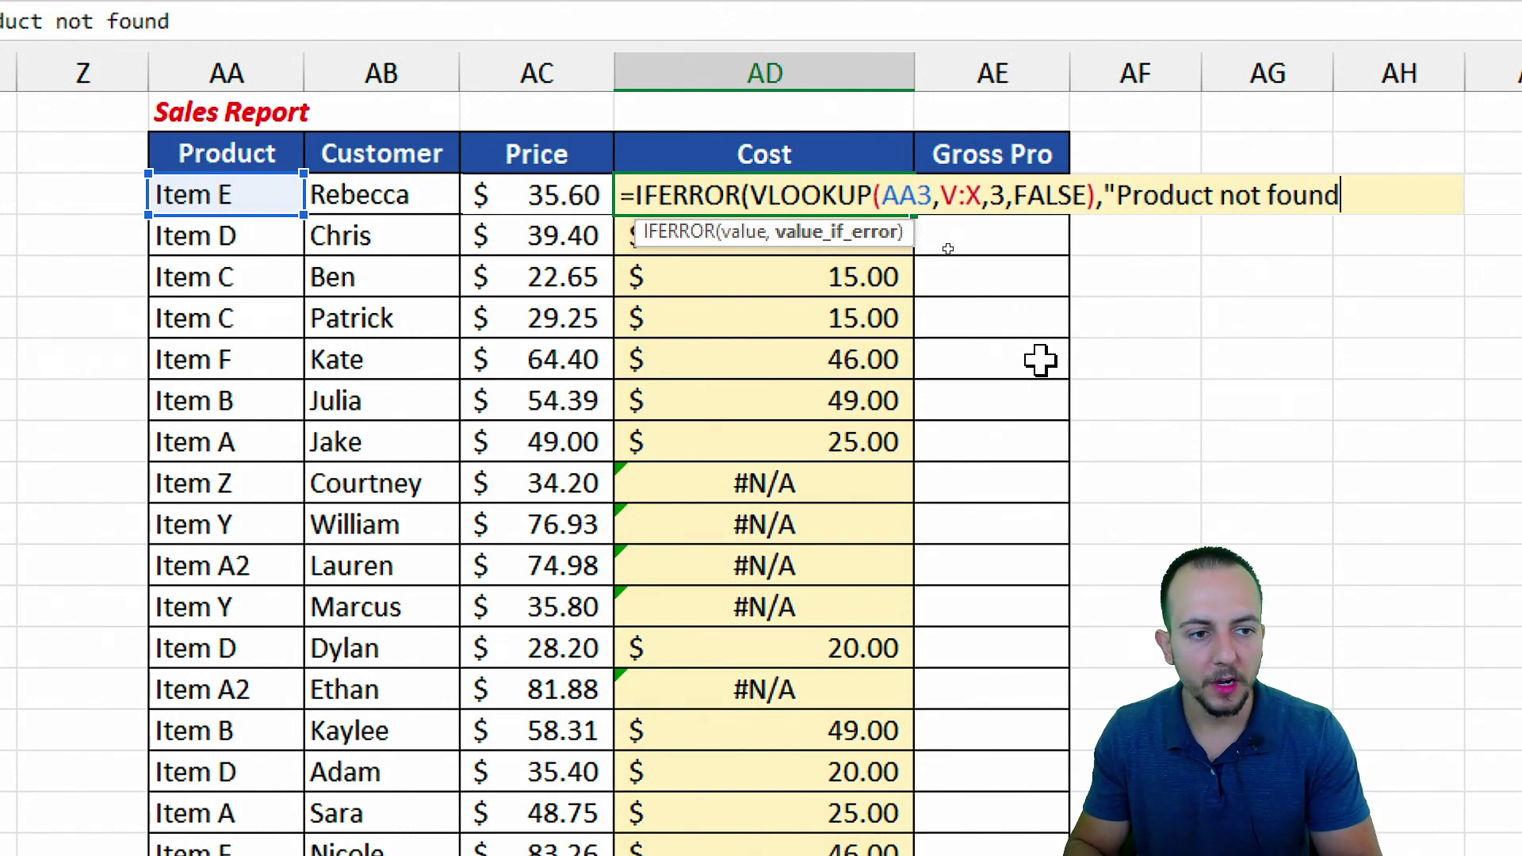
pyautogui.write('")')
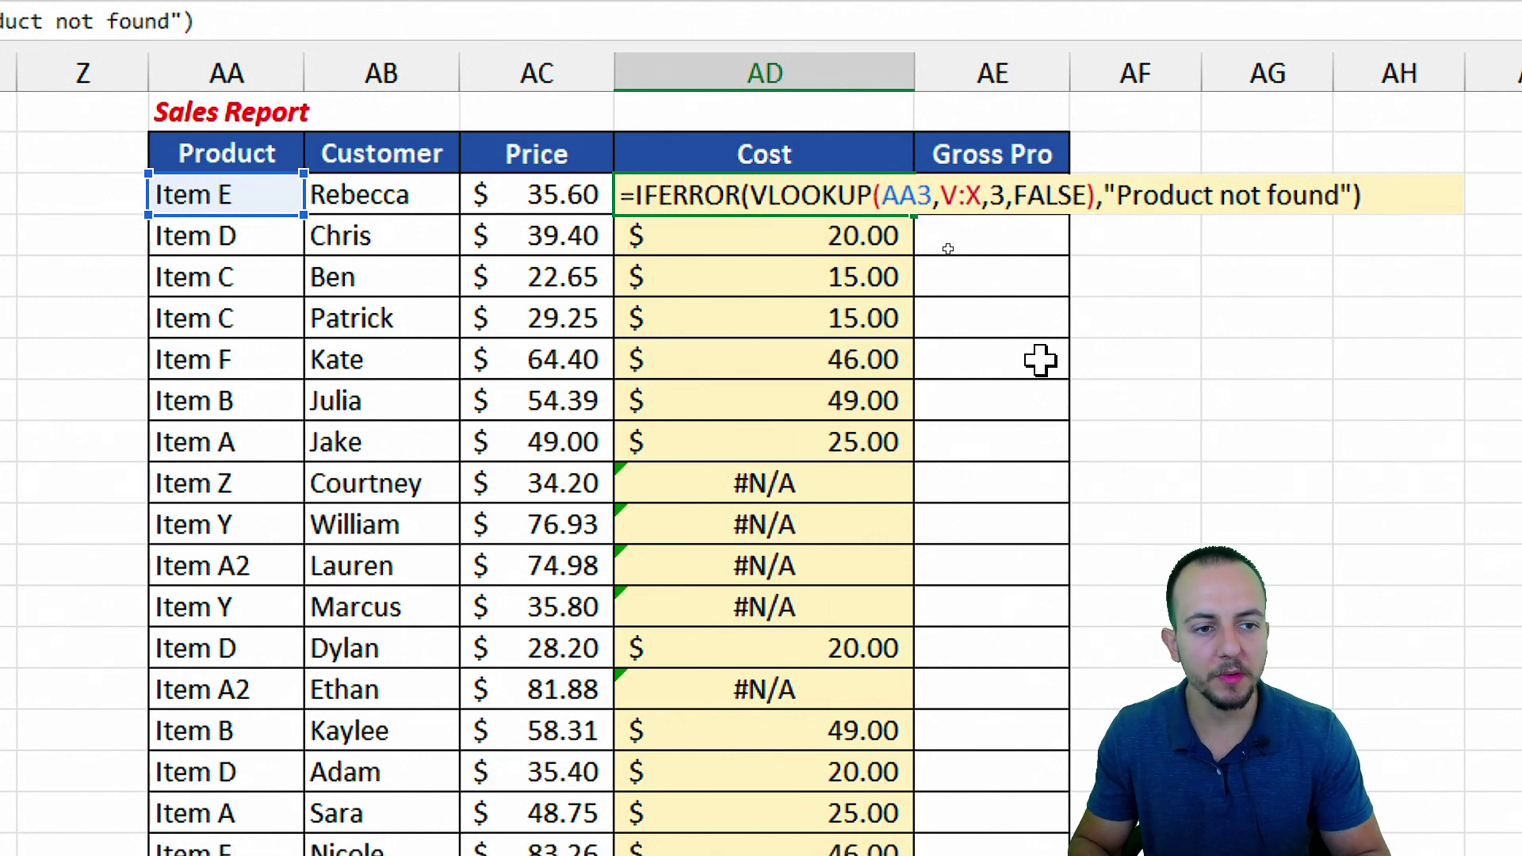
# Commit the IFERROR lookup in AD3 and fill it down the Cost column
pyautogui.press('Return')
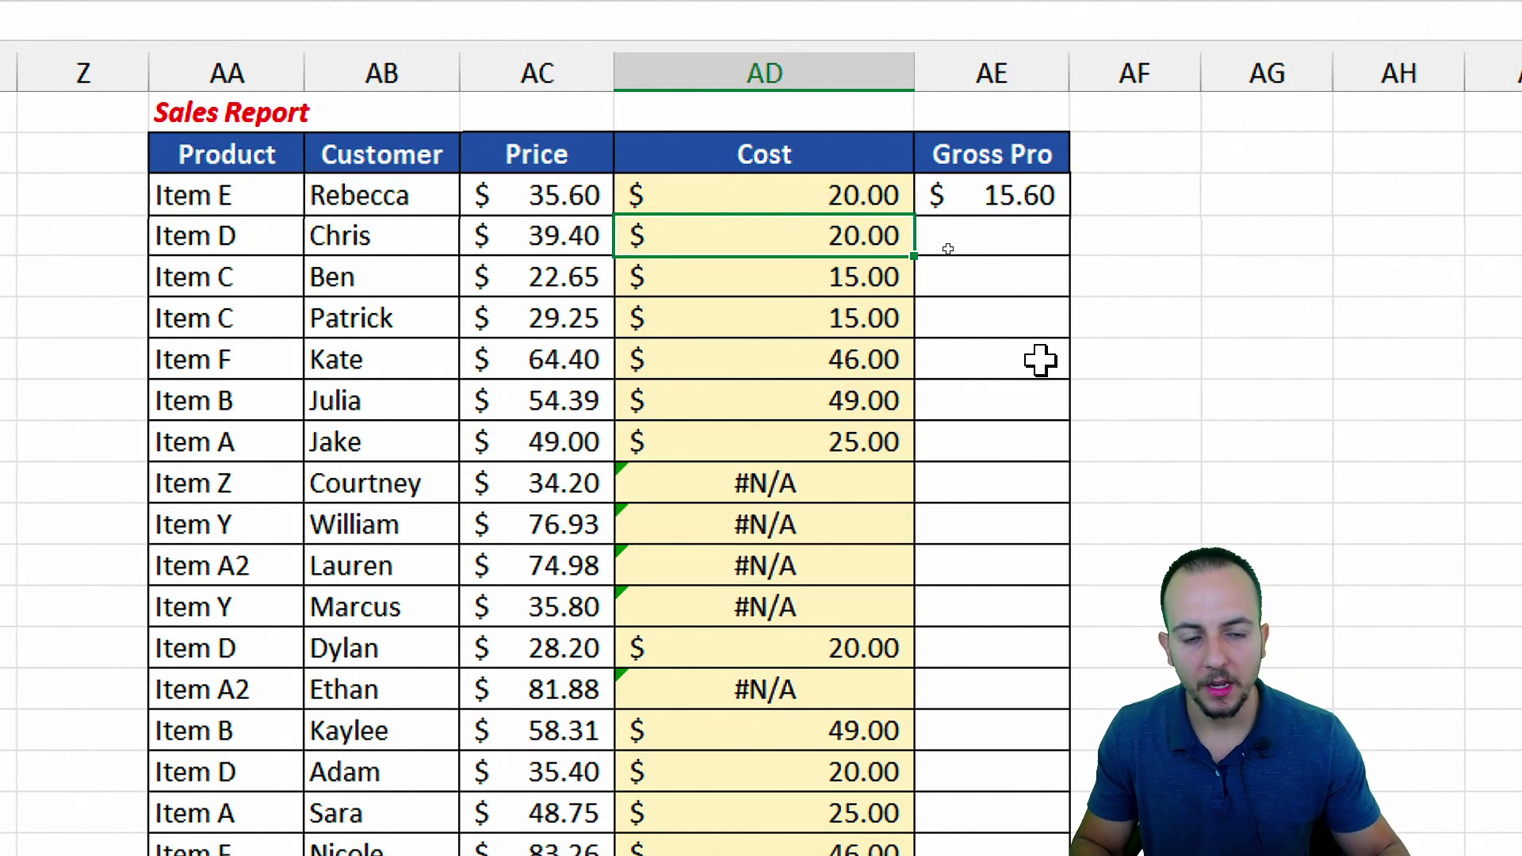
pyautogui.click(894, 194)
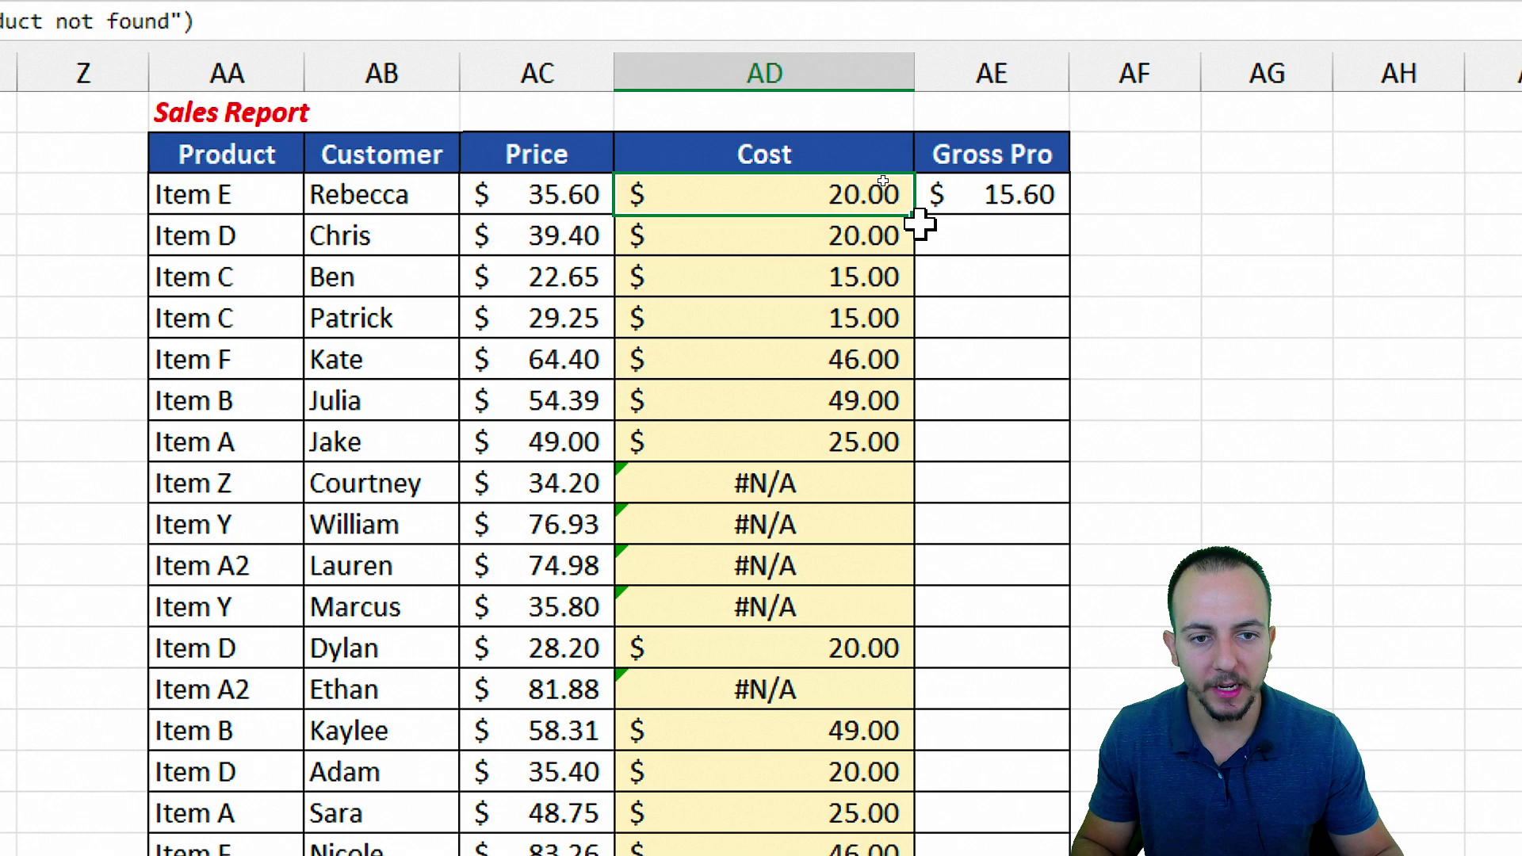
pyautogui.doubleClick(917, 214)
pyautogui.click(872, 205)
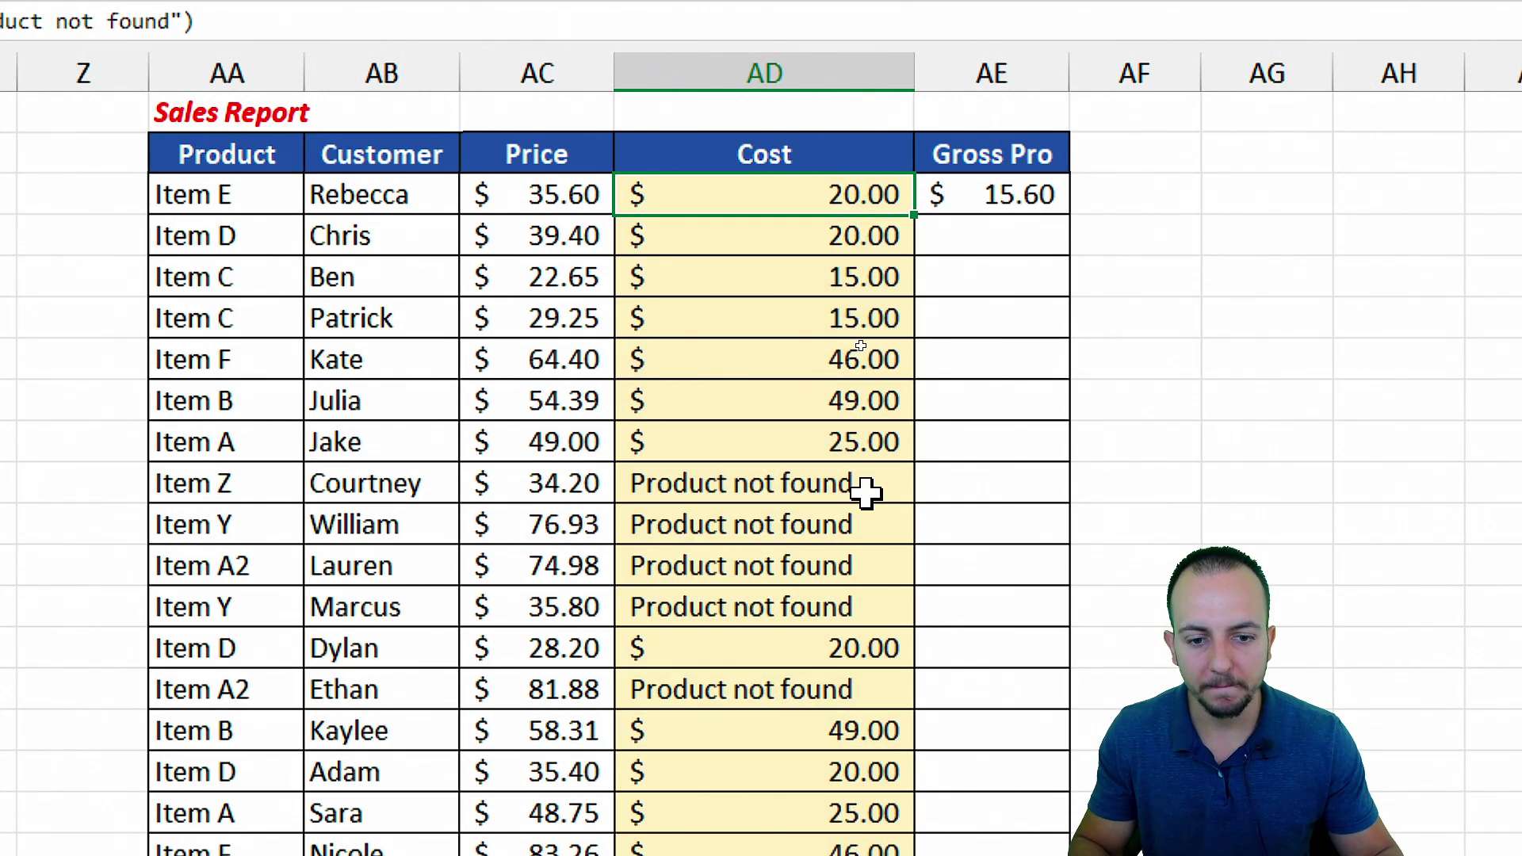
# Check the four "Product not found" cells, then move back left to the stock table
pyautogui.scroll(-3, 870, 493)
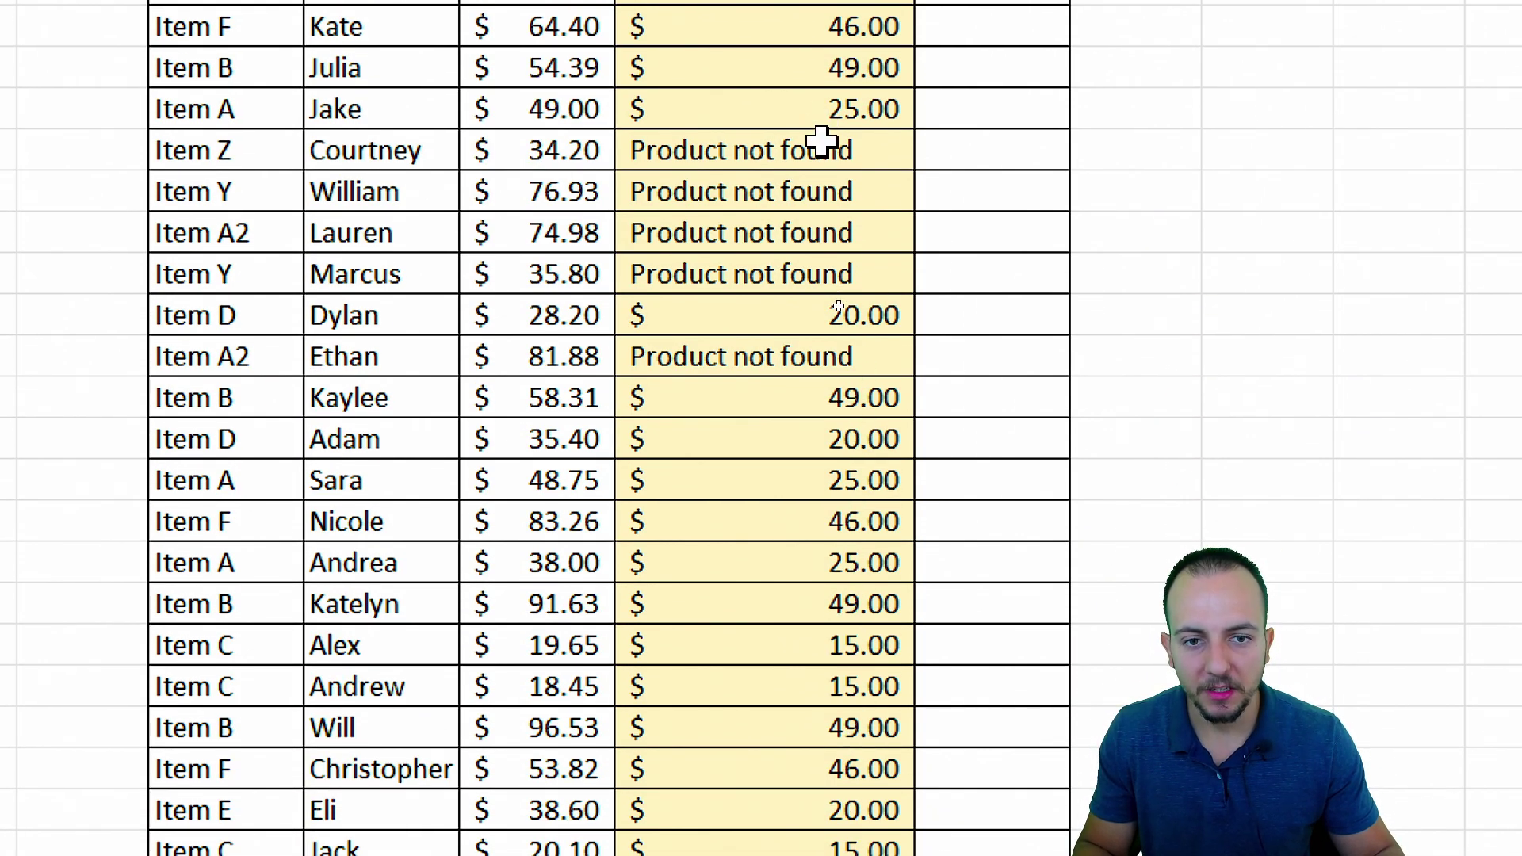
pyautogui.moveTo(825, 146); pyautogui.dragTo(850, 281)
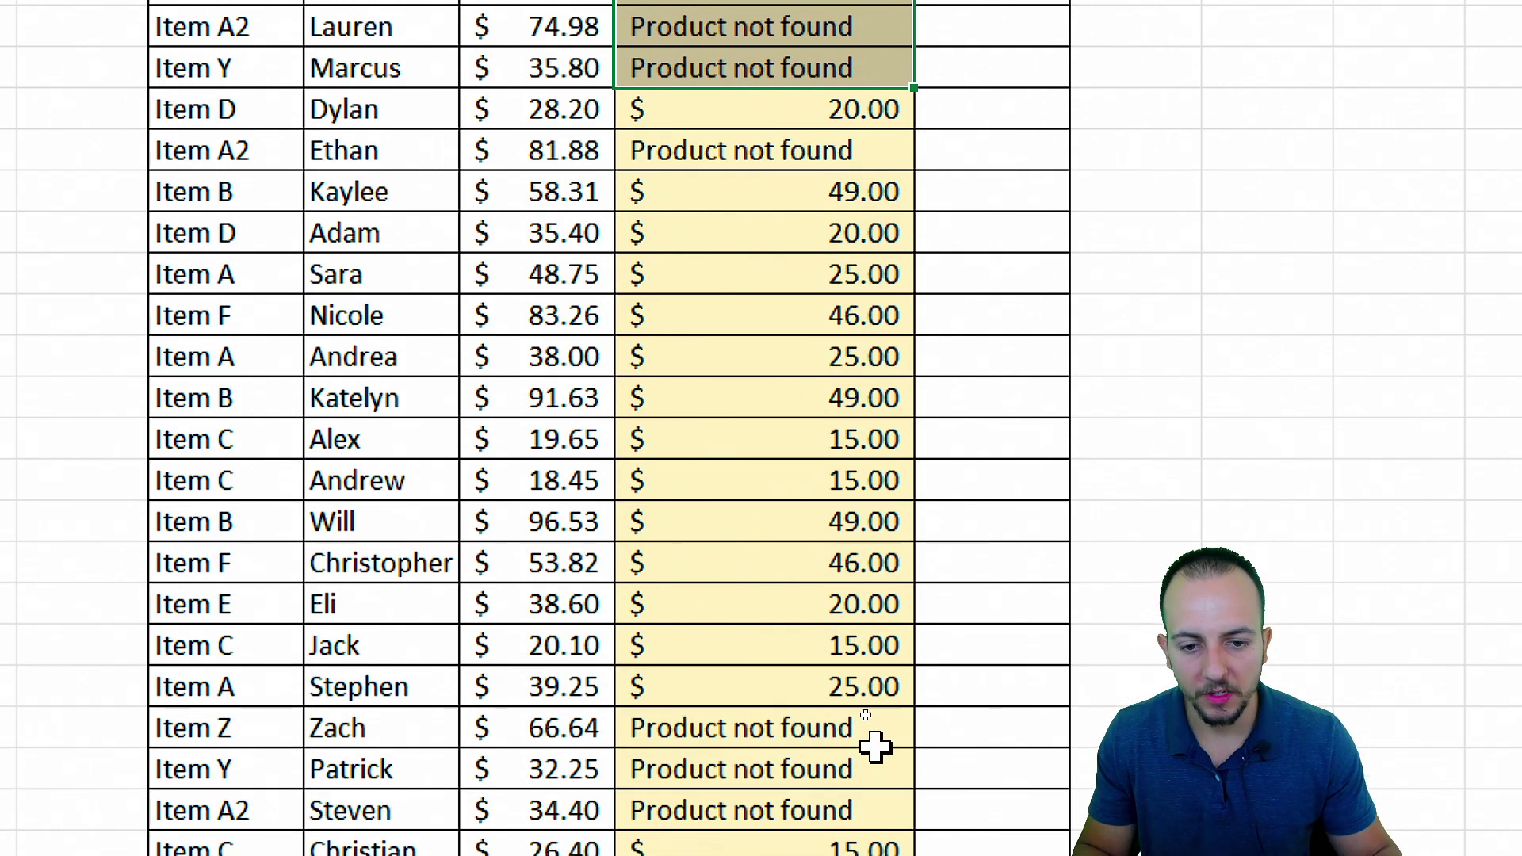
pyautogui.click(765, 809)
pyautogui.click(571, 152)
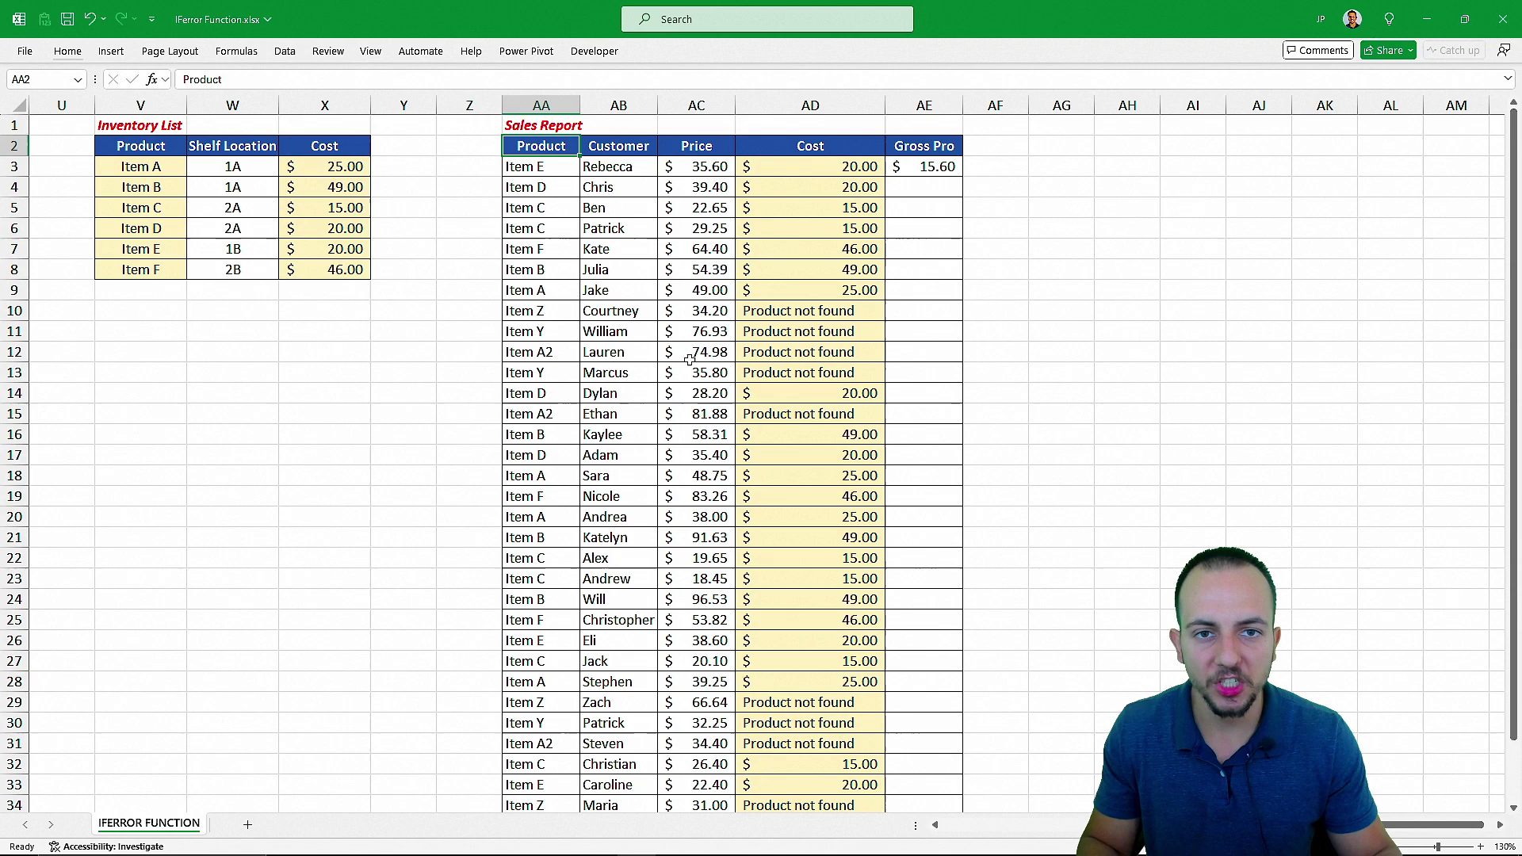
pyautogui.hscroll(-10, 688, 360)
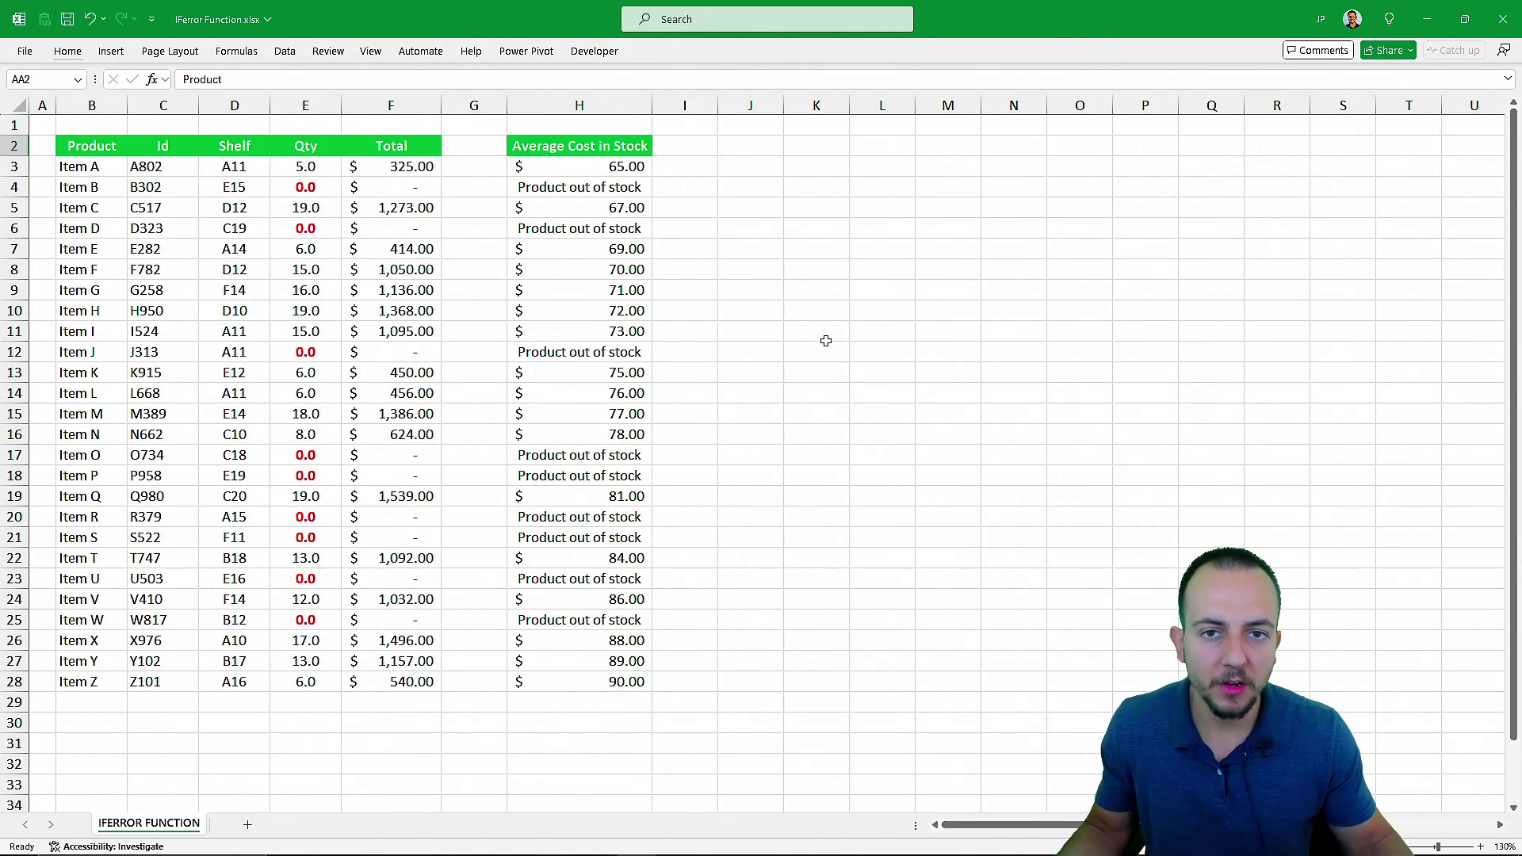